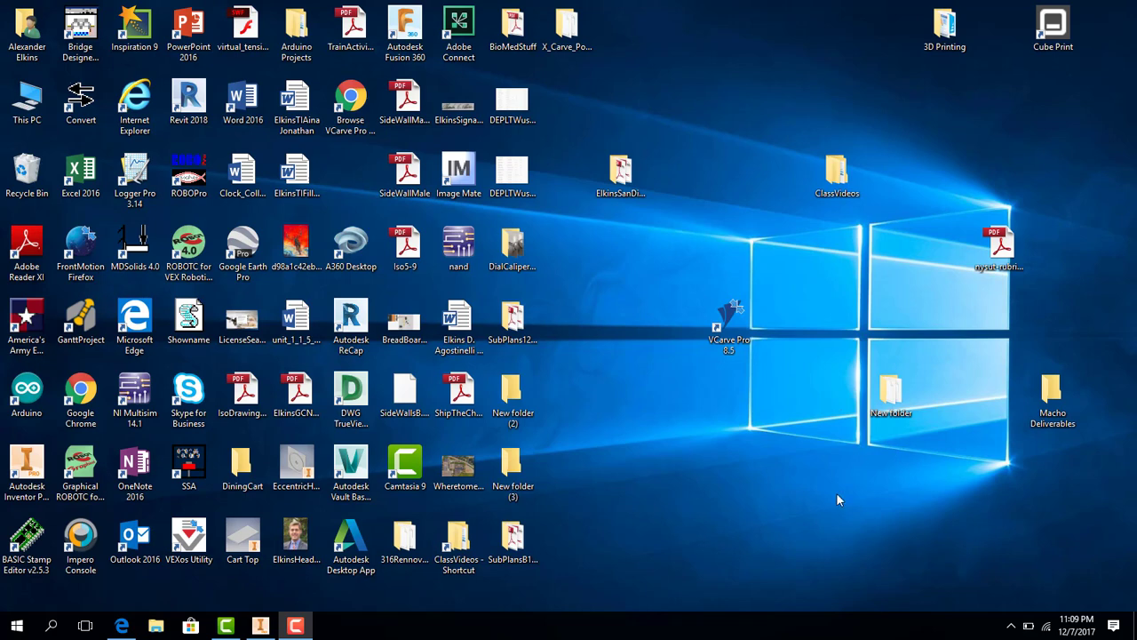
Launch VCarve Pro, and switch to Autodesk Inventor with the part's slotted face viewed straight on.
{"action": "double_click", "coordinate": [728, 321]}
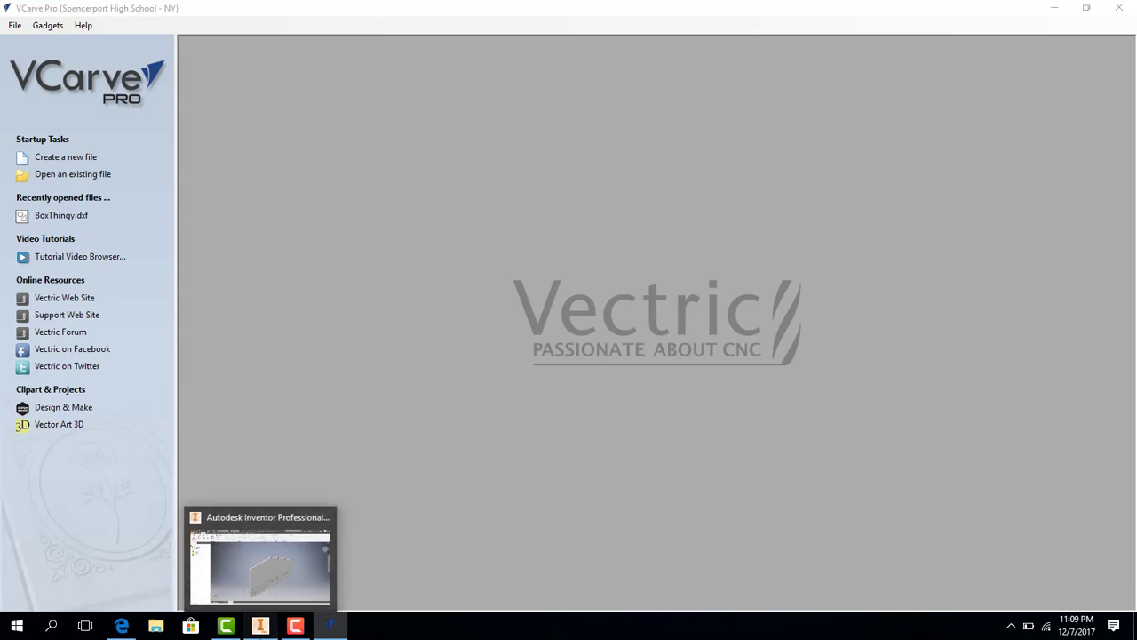
{"action": "left_click", "coordinate": [260, 626]}
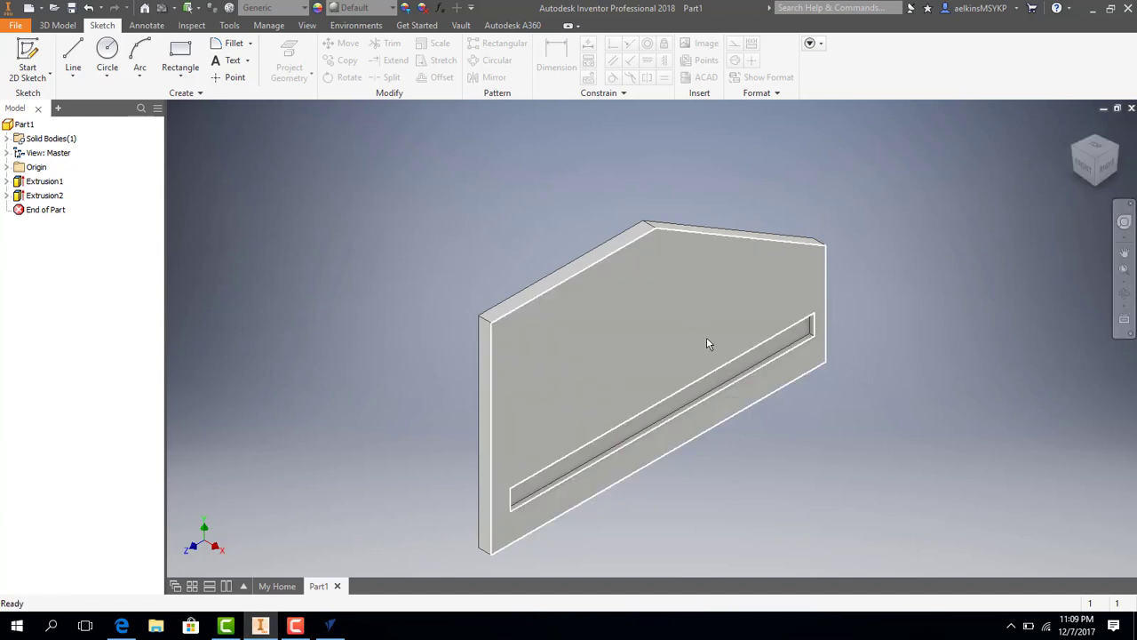
{"action": "left_click", "coordinate": [1110, 171]}
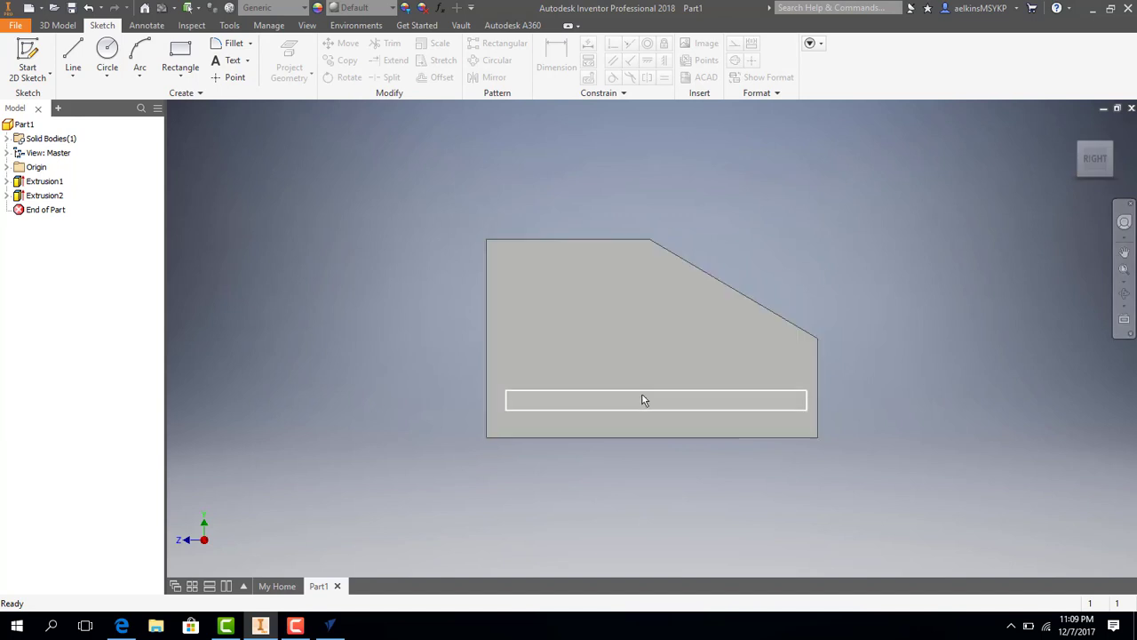
{"action": "scroll", "coordinate": [633, 361], "scroll_direction": "up", "scroll_amount": 4}
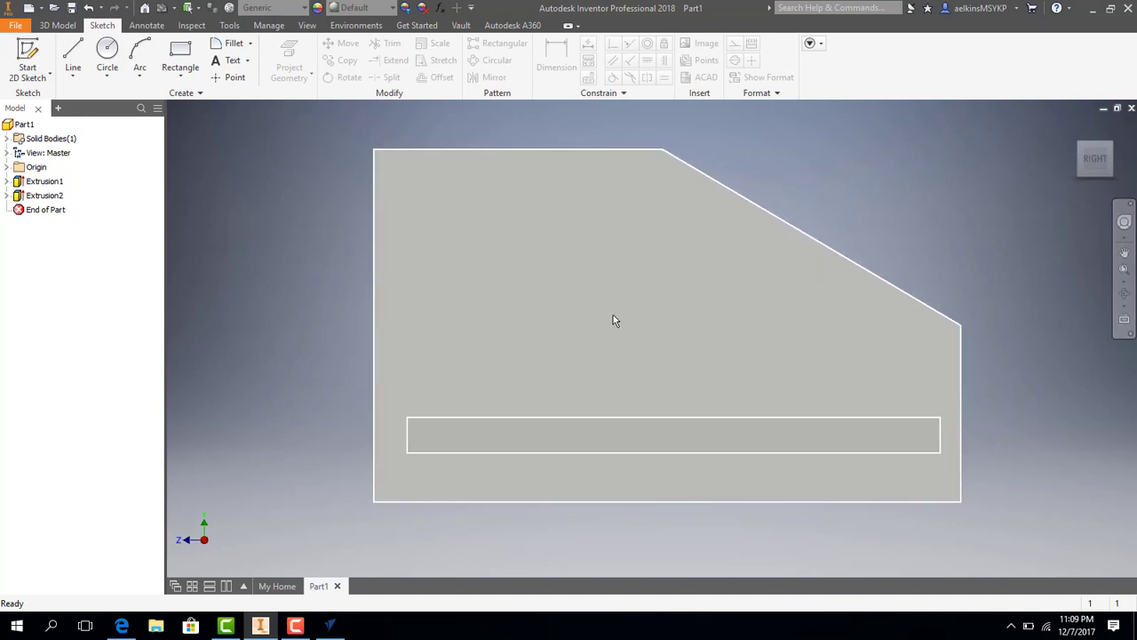
Start exporting the part's slotted side face as an AutoCAD DXF, using BoxThingy as the file name.
{"action": "left_click", "coordinate": [660, 320]}
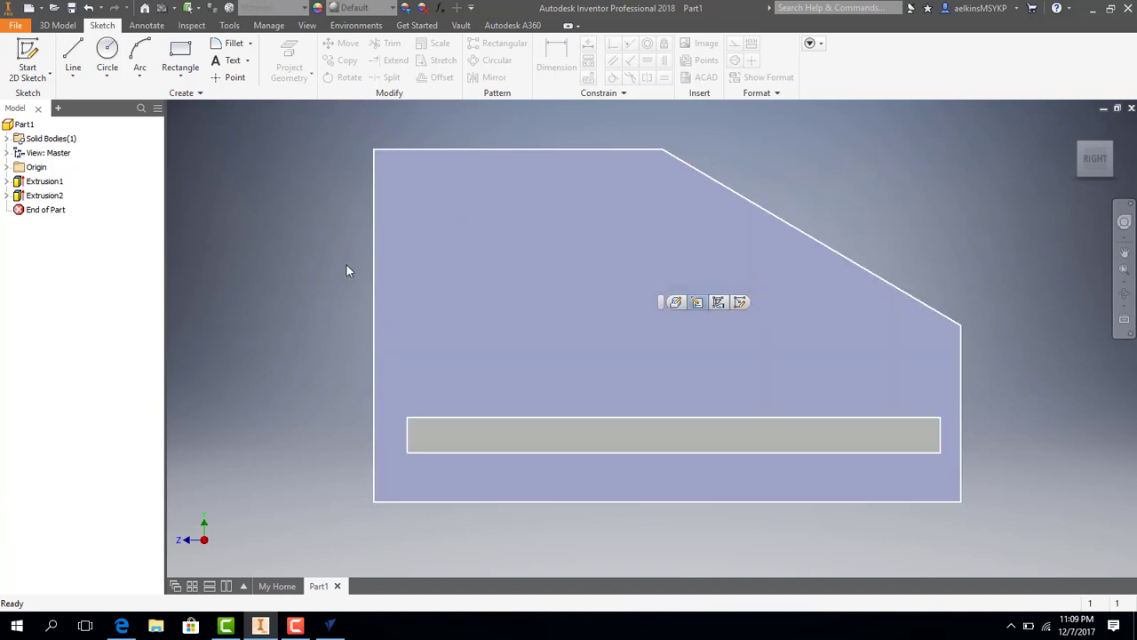
{"action": "right_click", "coordinate": [508, 283]}
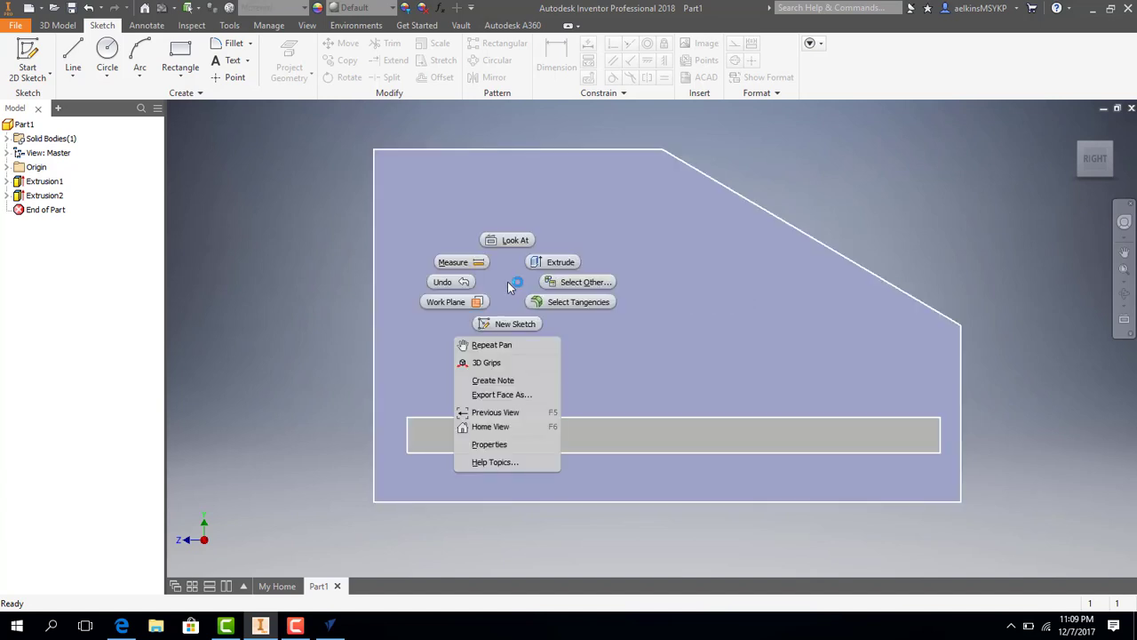
{"action": "left_click", "coordinate": [492, 397]}
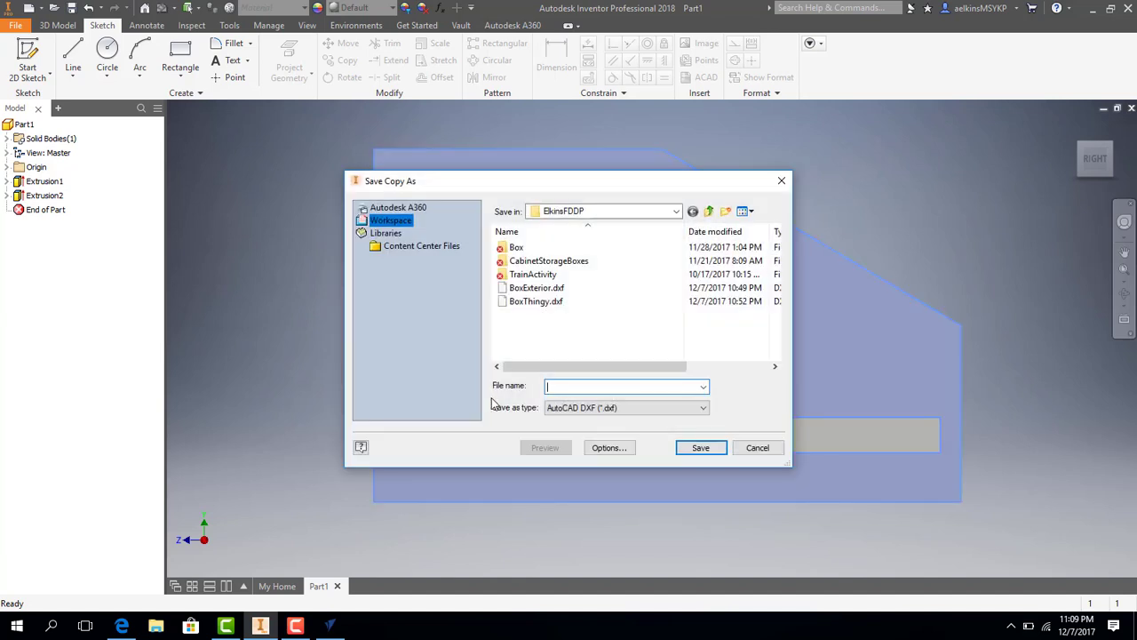
{"action": "left_click", "coordinate": [536, 302]}
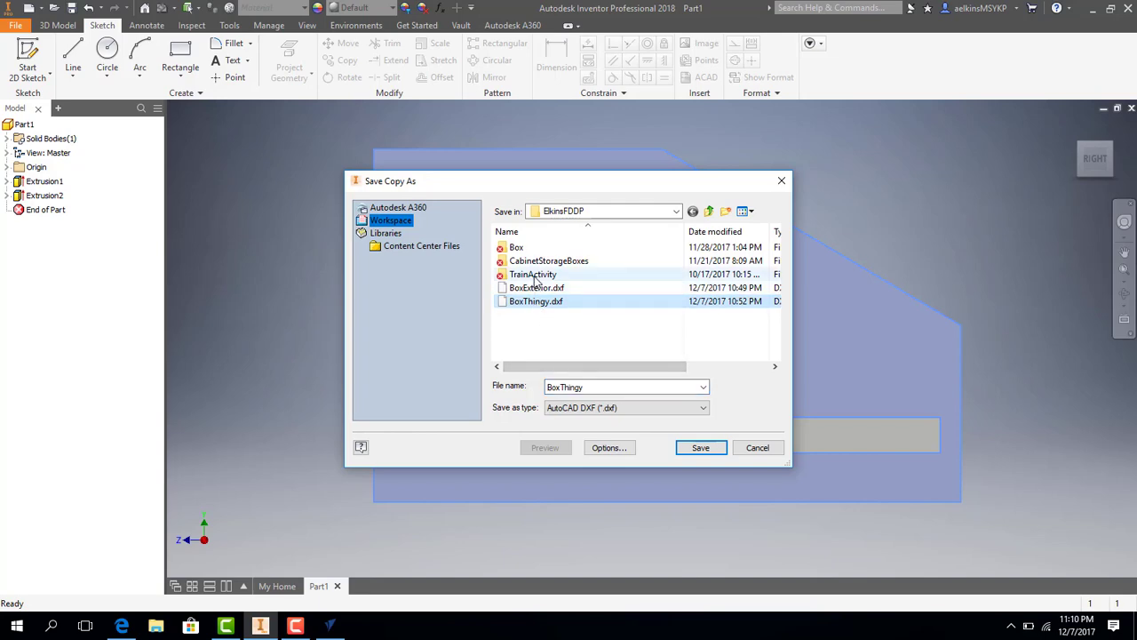
Keep AutoCAD 2004 DXF as the export file version and save, replacing the existing BoxThingy.dxf.
{"action": "left_click", "coordinate": [613, 449]}
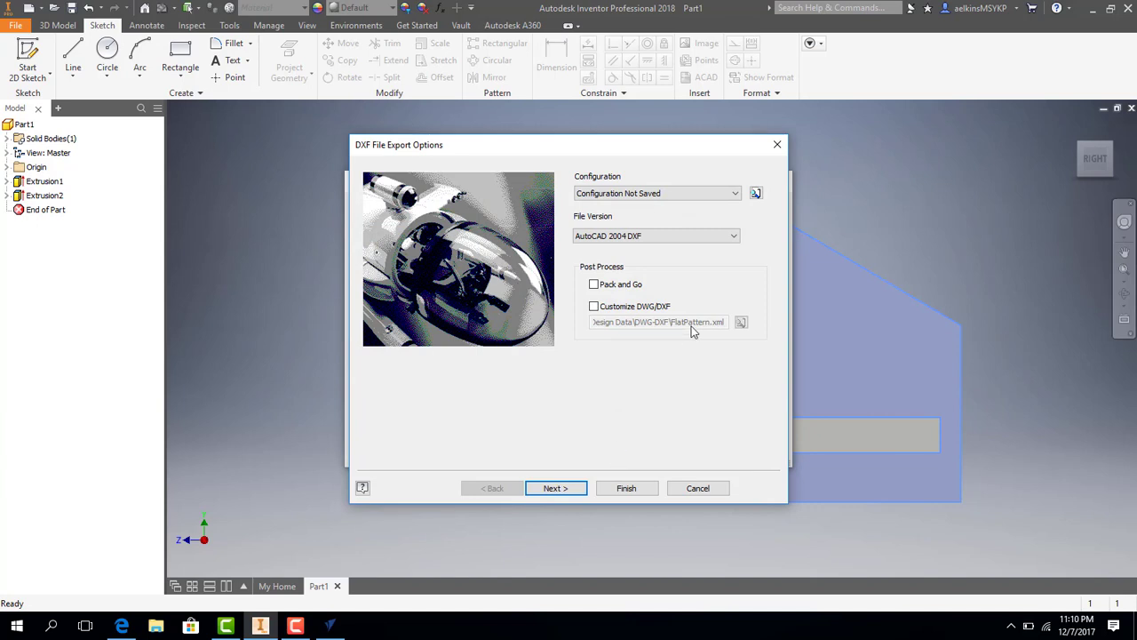
{"action": "left_click", "coordinate": [694, 242]}
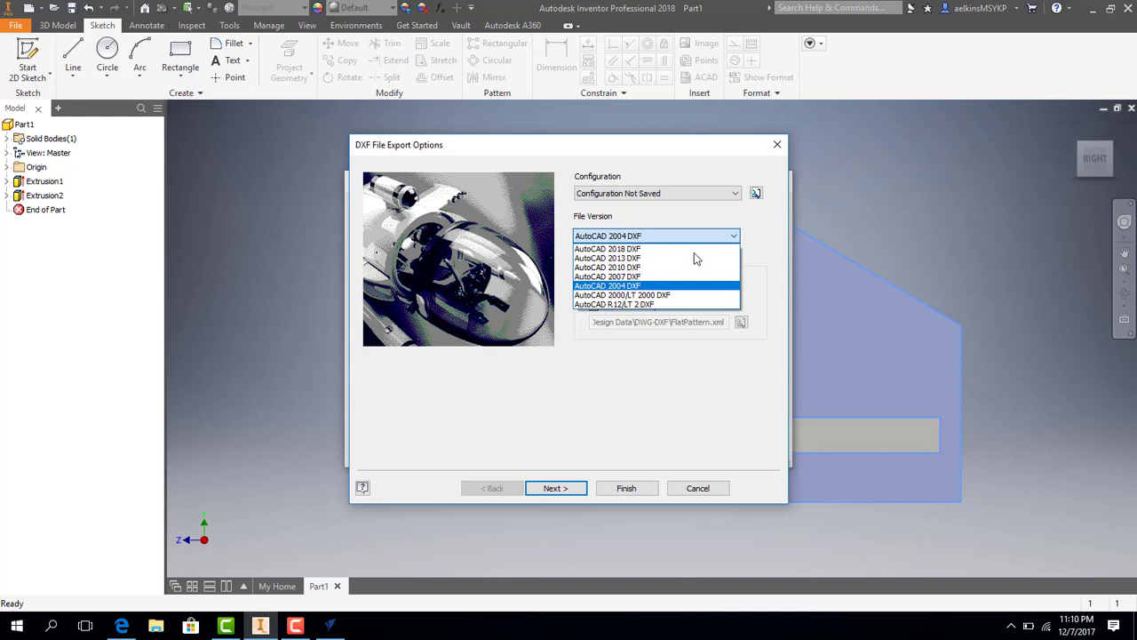
{"action": "left_click", "coordinate": [626, 494]}
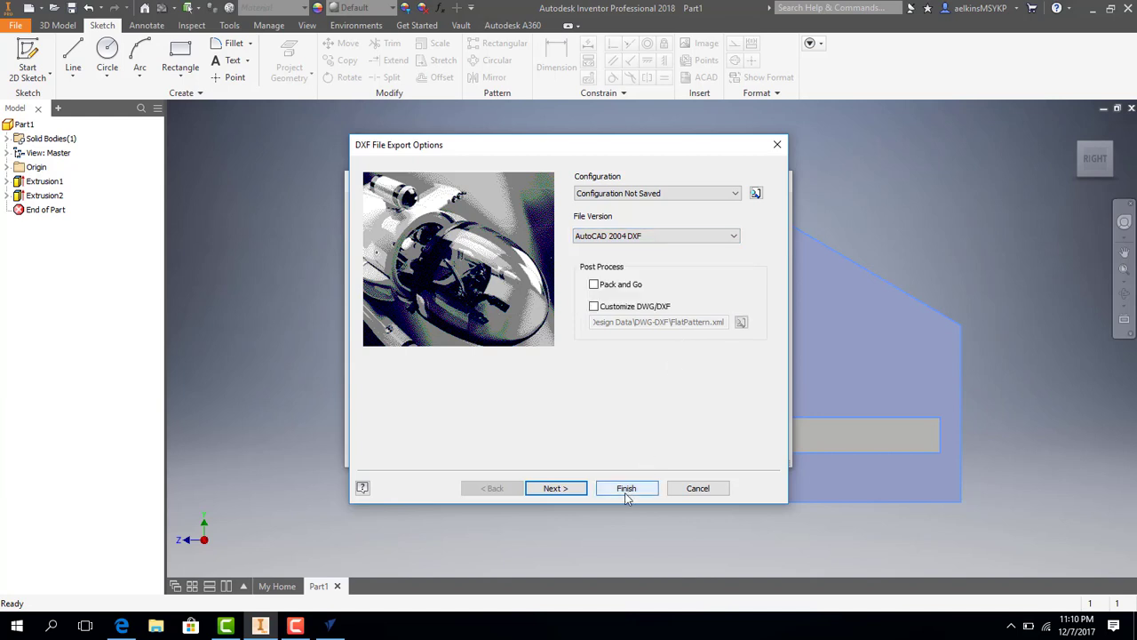
{"action": "left_click", "coordinate": [625, 491]}
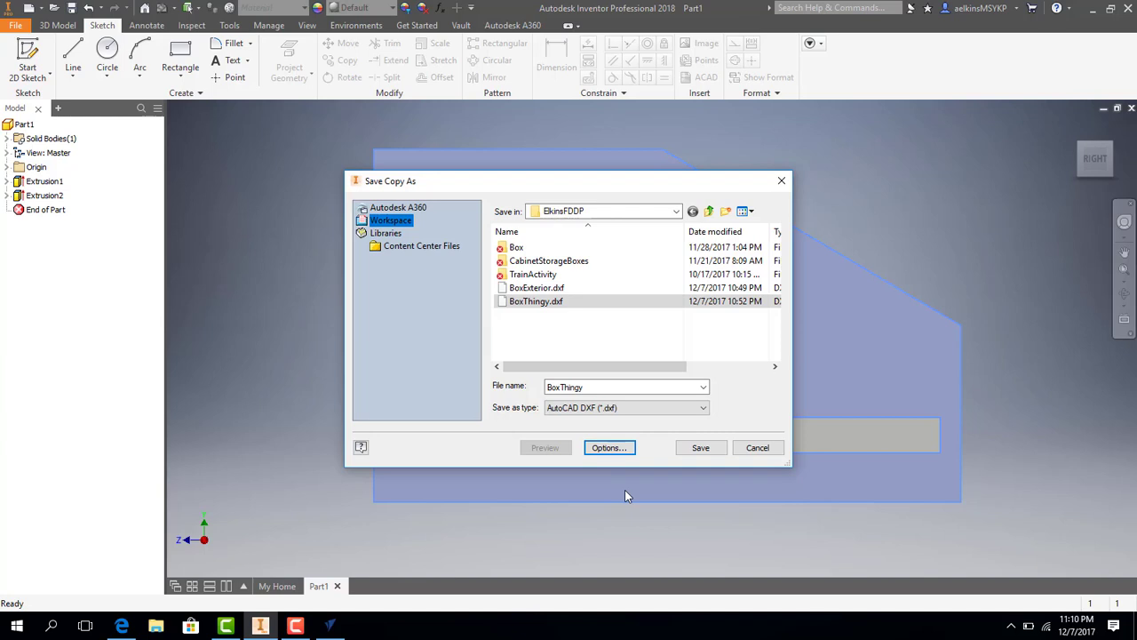
{"action": "left_click", "coordinate": [701, 447]}
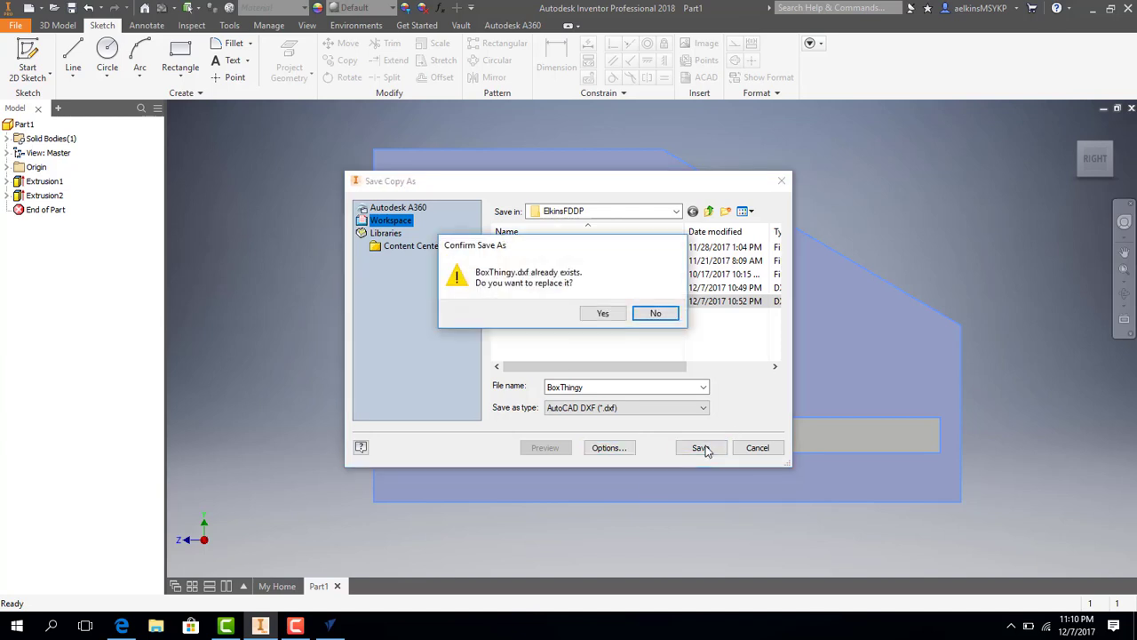
{"action": "left_click", "coordinate": [602, 314]}
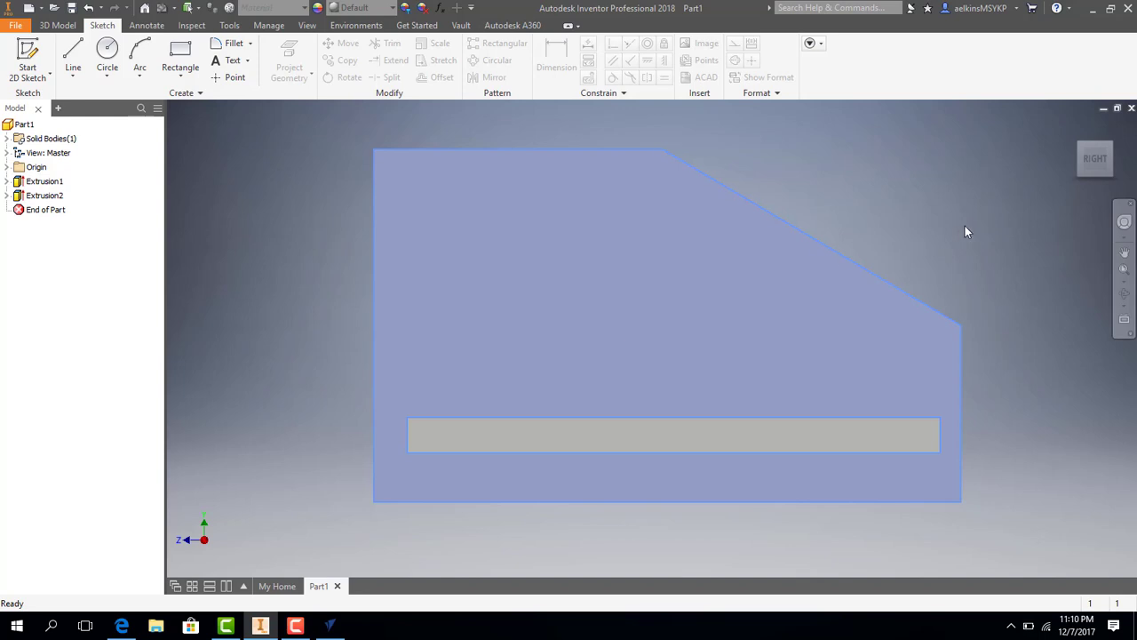
Switch to VCarve Pro and create a new job 6.0 by 6.0 inches with 0.188-inch thick material.
{"action": "left_click", "coordinate": [1093, 9]}
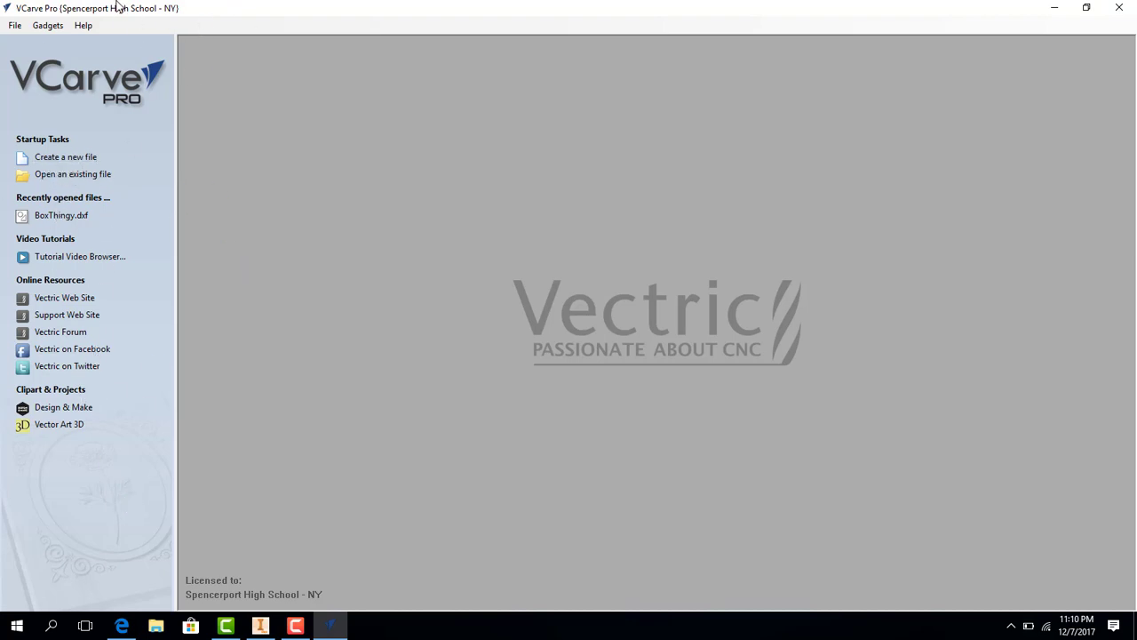
{"action": "left_click", "coordinate": [53, 158]}
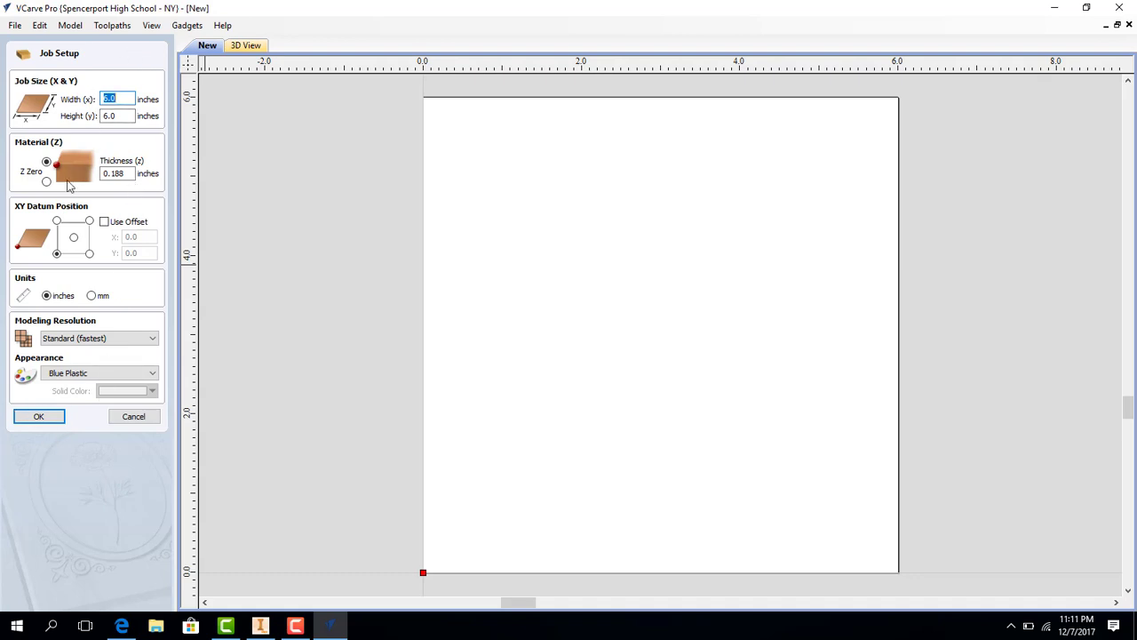
{"action": "left_click", "coordinate": [38, 416]}
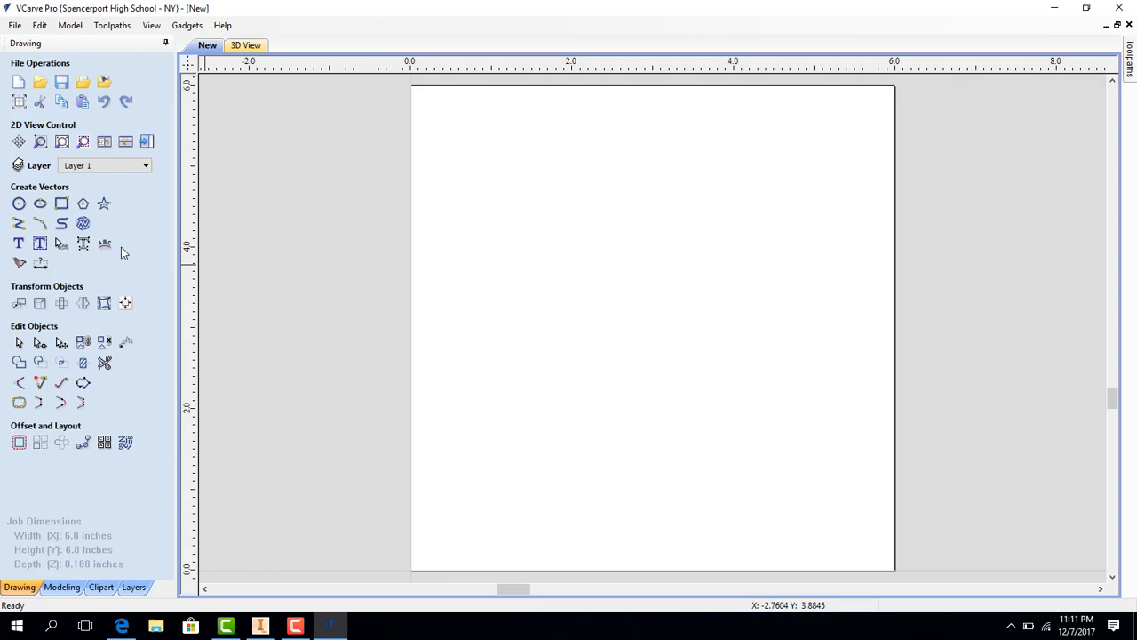
Import the vectors from BoxThingy.dxf into the new job.
{"action": "left_click", "coordinate": [14, 25]}
{"action": "mouse_move", "coordinate": [57, 192]}
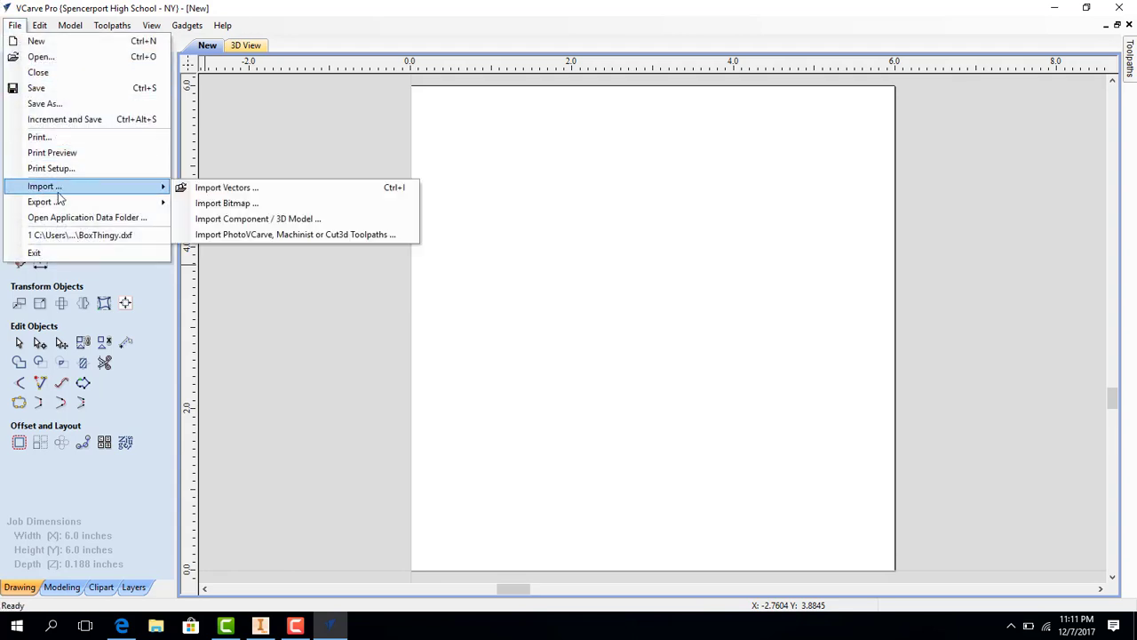
{"action": "left_click", "coordinate": [214, 187]}
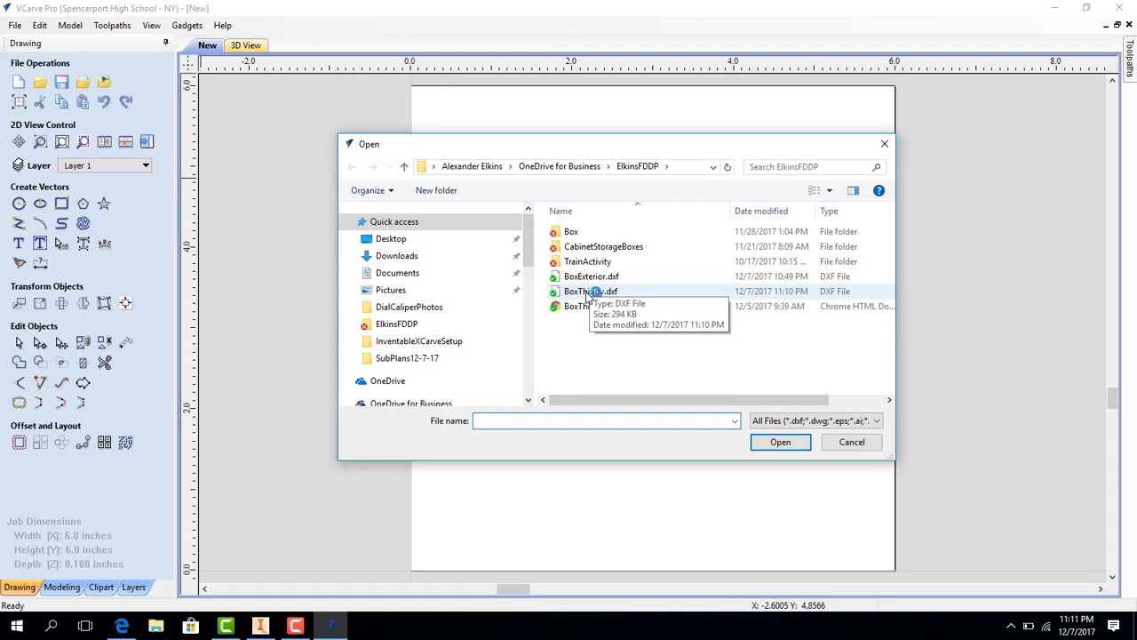
{"action": "left_click", "coordinate": [589, 293]}
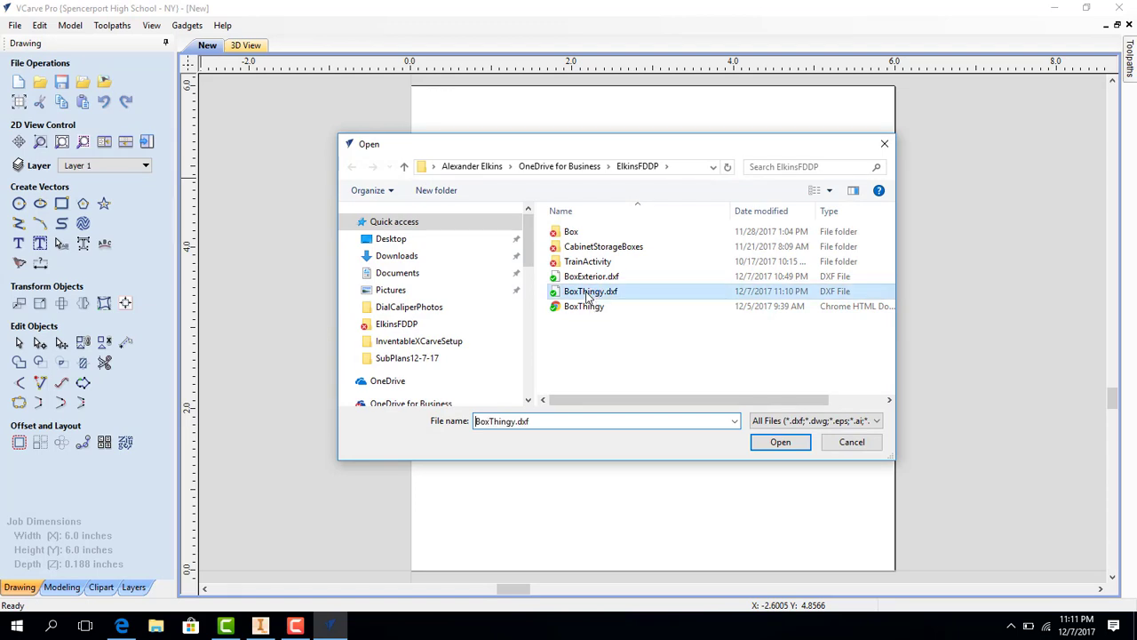
{"action": "left_click", "coordinate": [780, 442]}
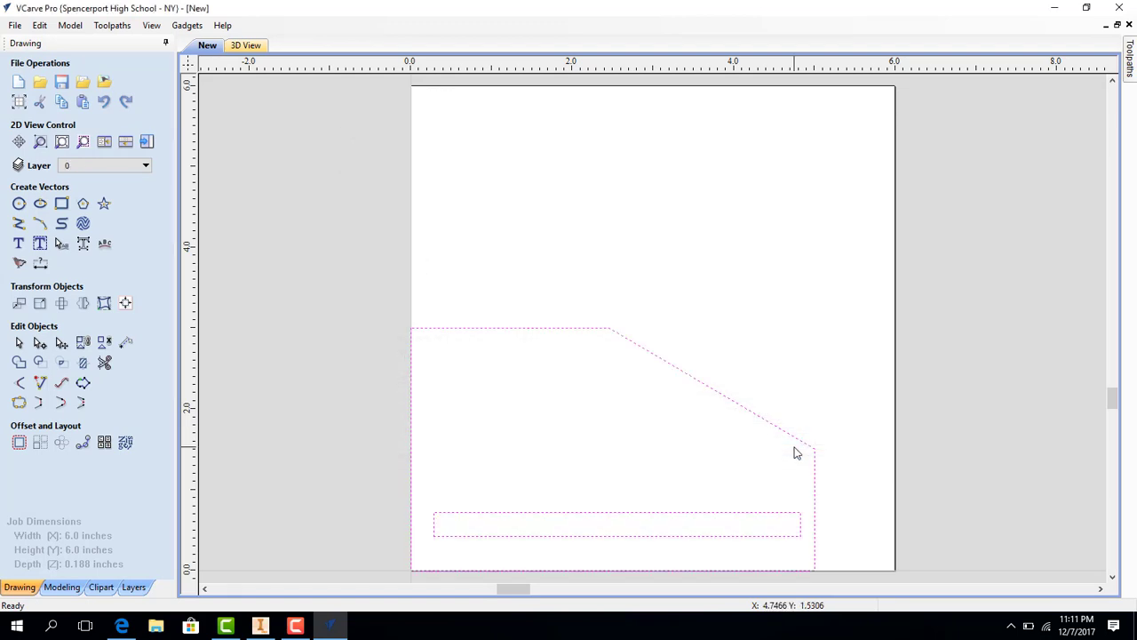
Move the imported outline and slot together to the middle of the sheet, about 0.5 inch from its left edge and 1.7 inches from its bottom.
{"action": "left_click", "coordinate": [583, 331]}
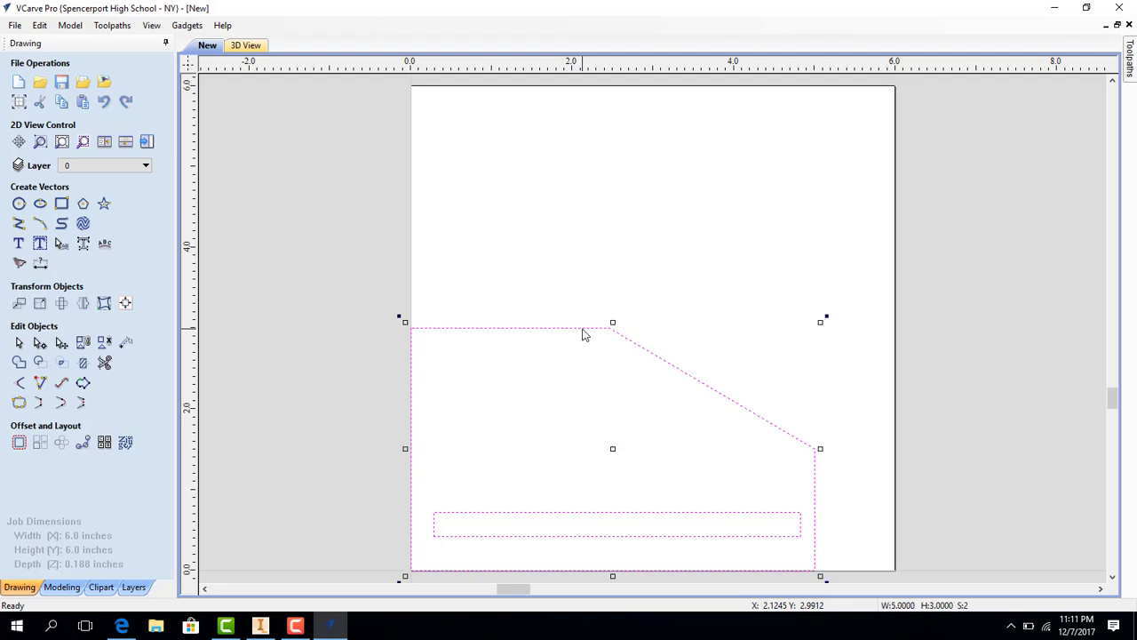
{"action": "mouse_move", "coordinate": [584, 328]}
{"action": "left_mouse_down"}
{"action": "mouse_move", "coordinate": [642, 241]}
{"action": "mouse_move", "coordinate": [635, 197]}
{"action": "left_mouse_up"}
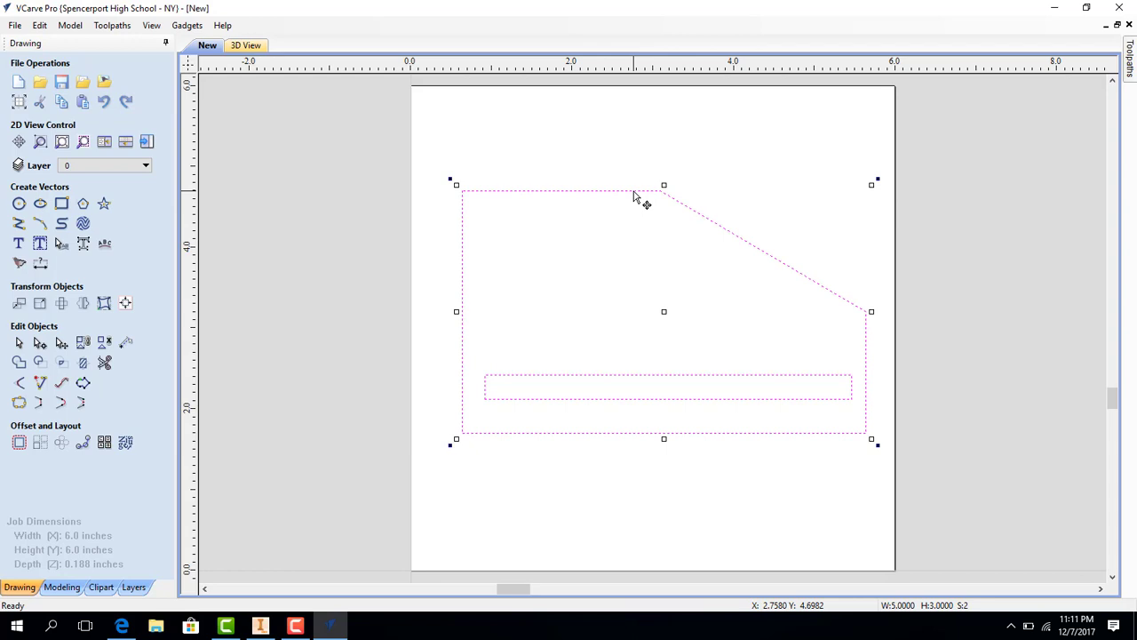
{"action": "left_click_drag", "start_coordinate": [633, 192], "coordinate": [624, 190]}
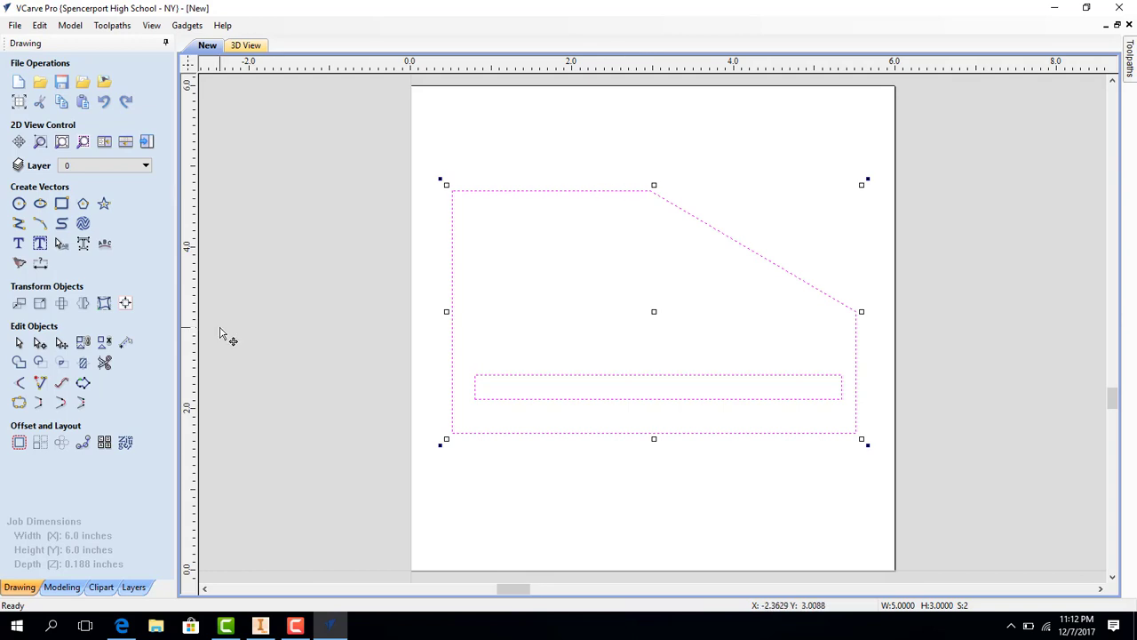
{"action": "left_click", "coordinate": [619, 520]}
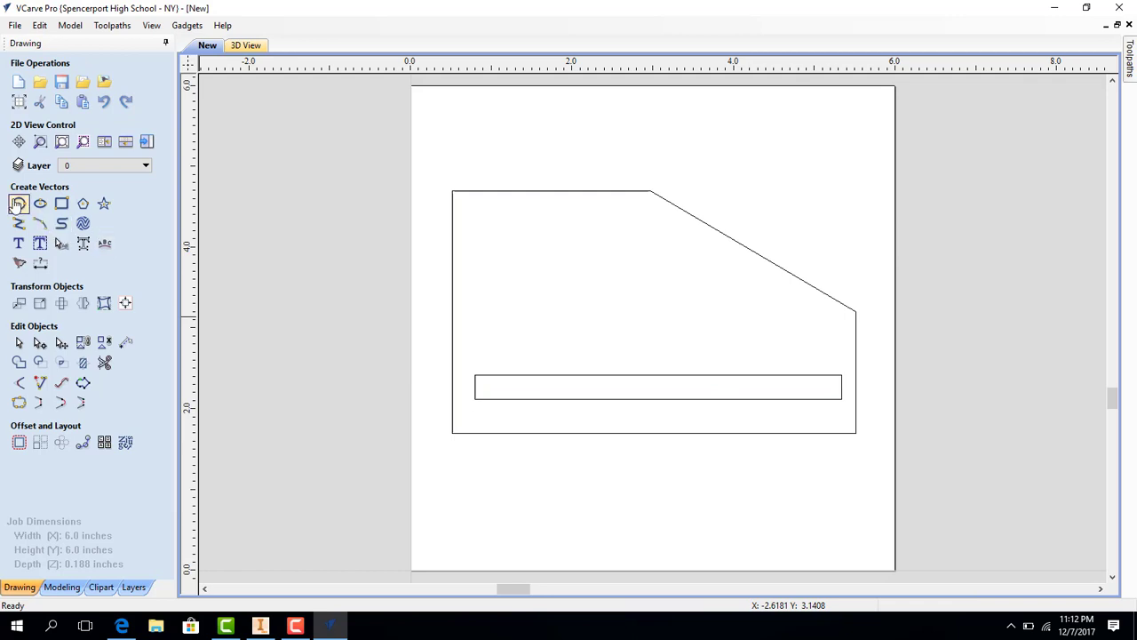
Draw a circle of about 0.35 inch radius in the outline's upper-left corner, centered near X 1.03, Y 4.27.
{"action": "left_click", "coordinate": [18, 203]}
{"action": "left_click", "coordinate": [494, 225]}
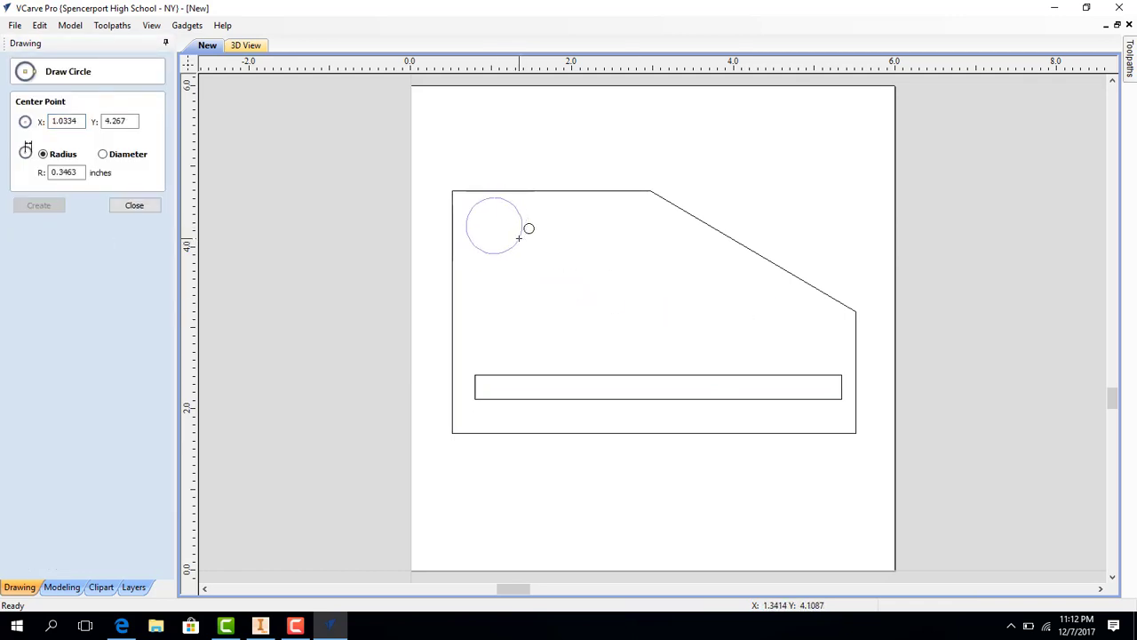
{"action": "left_click", "coordinate": [519, 238]}
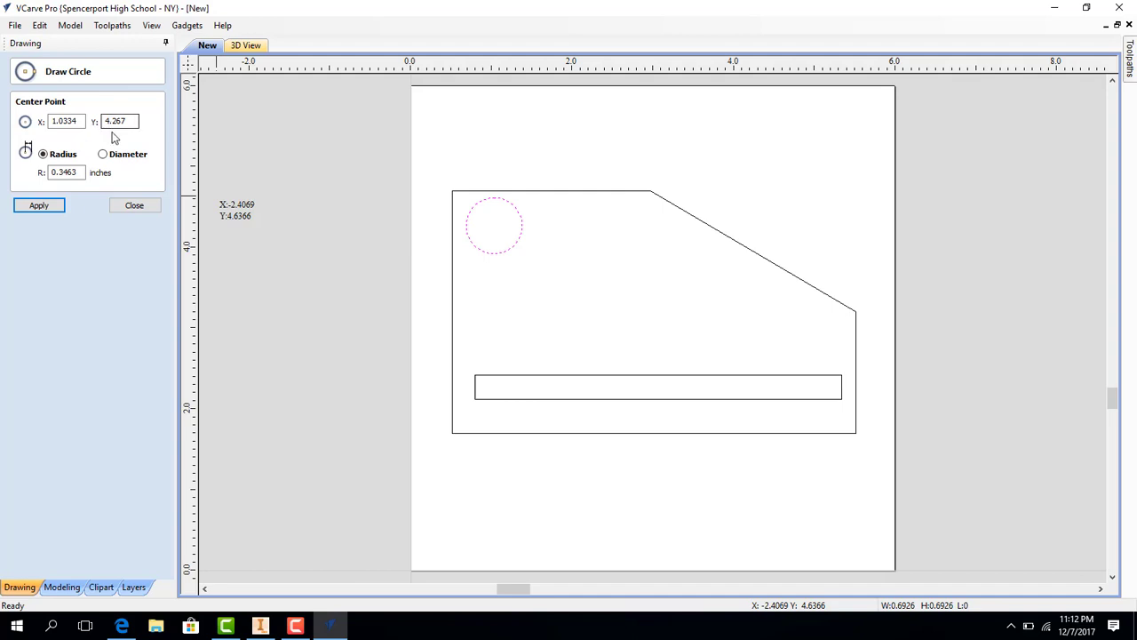
Define the upper-left circle by diameter and set it to 0.25 inches.
{"action": "left_click", "coordinate": [79, 172]}
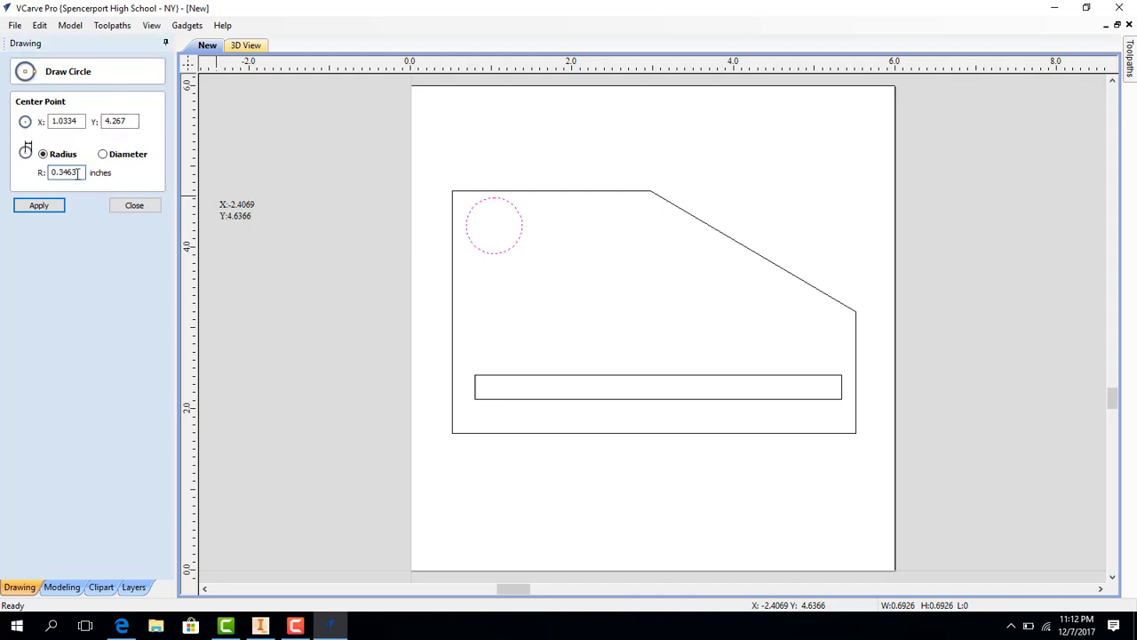
{"action": "left_click_drag", "start_coordinate": [79, 173], "coordinate": [17, 179]}
{"action": "left_click", "coordinate": [103, 154]}
{"action": "left_click", "coordinate": [69, 172]}
{"action": "left_click_drag", "start_coordinate": [80, 171], "coordinate": [2, 171]}
{"action": "type", "text": ".25"}
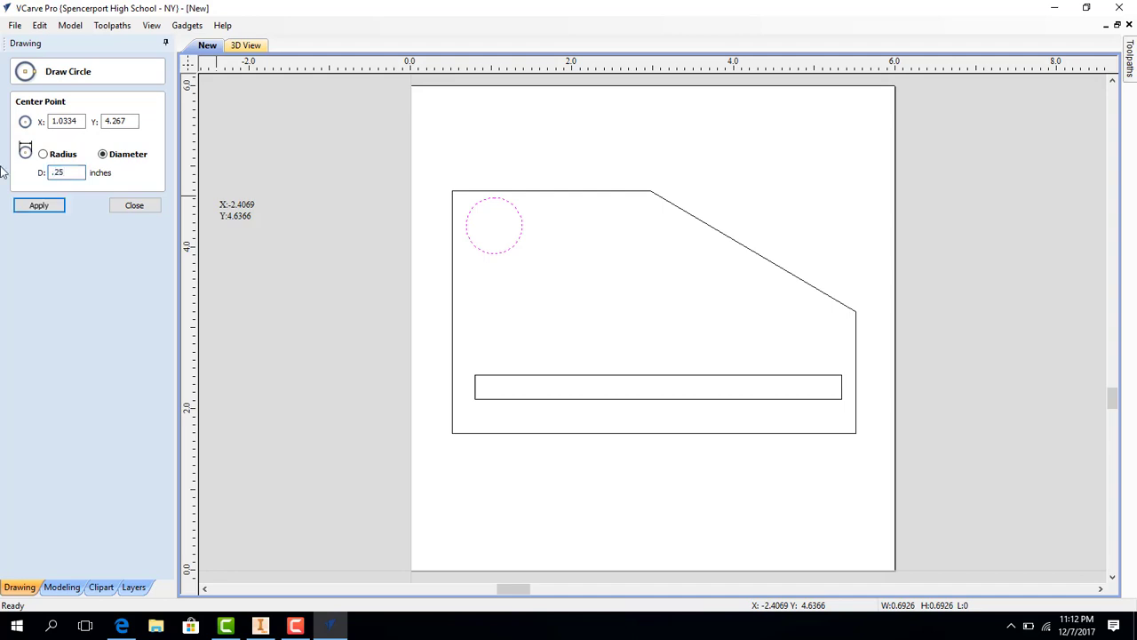
{"action": "left_click", "coordinate": [30, 216]}
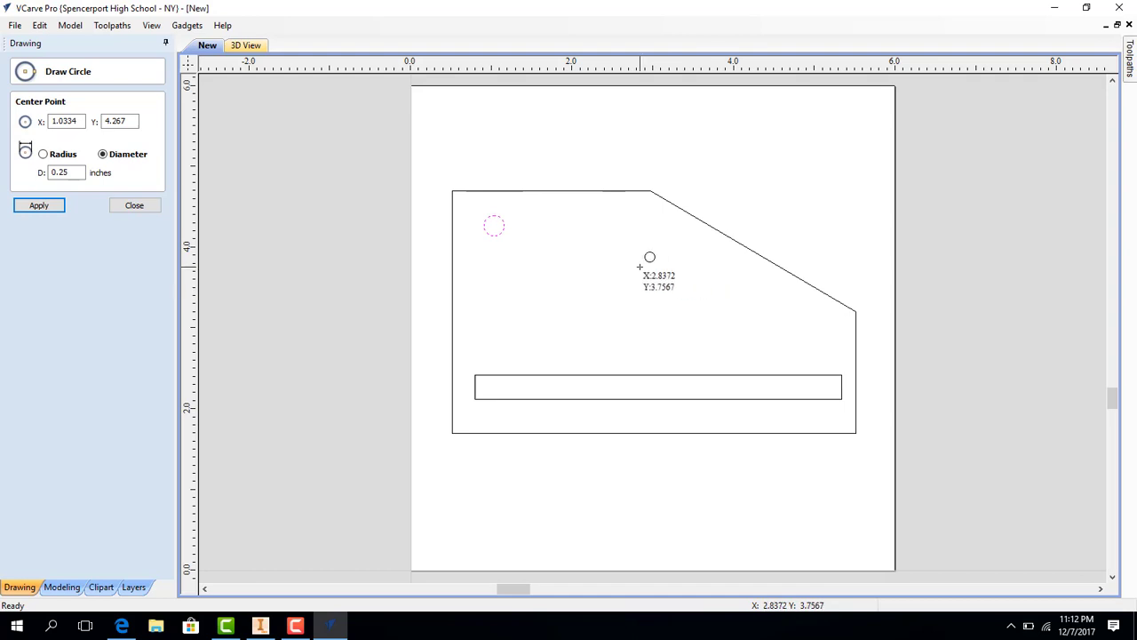
Draw a second circle near the sloped edge, centered at about X 3.17, Y 4.01, and set its diameter to 0.5 inches.
{"action": "mouse_move", "coordinate": [666, 246]}
{"action": "left_mouse_down"}
{"action": "mouse_move", "coordinate": [708, 279]}
{"action": "mouse_move", "coordinate": [672, 252]}
{"action": "left_mouse_up"}
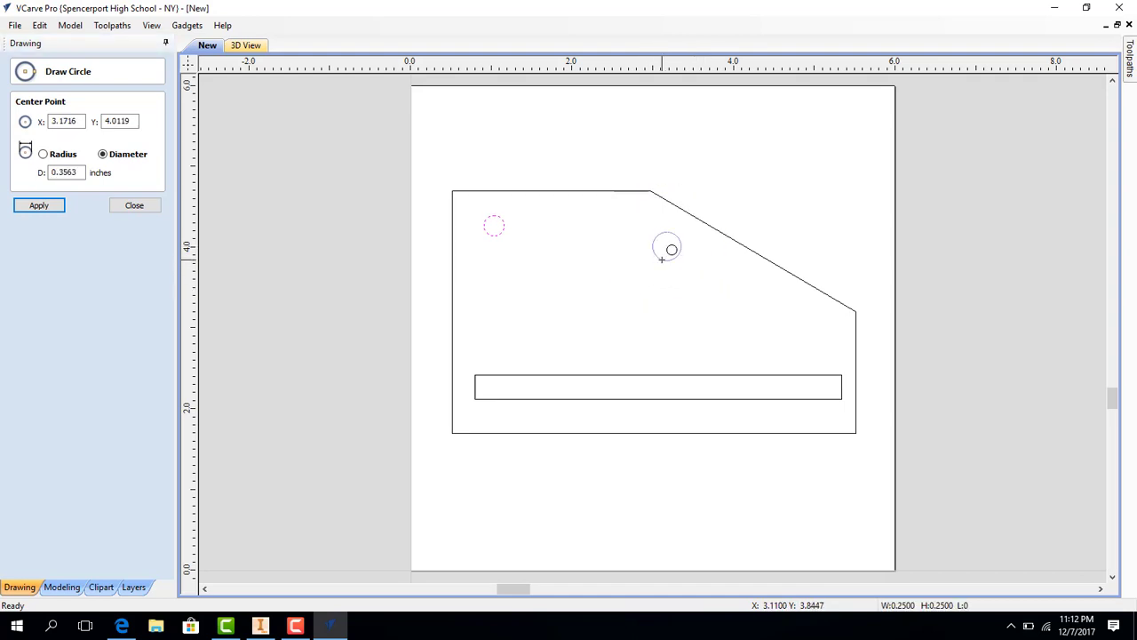
{"action": "left_click", "coordinate": [80, 172]}
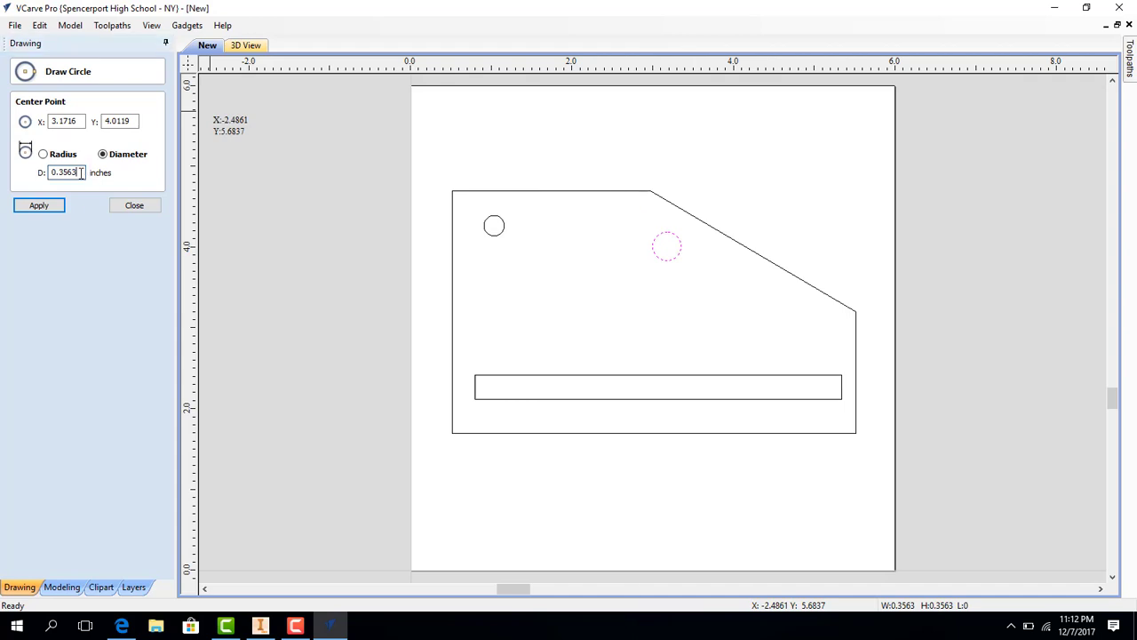
{"action": "key", "text": "BackSpace"}
{"action": "key", "text": "BackSpace"}
{"action": "key", "text": "BackSpace"}
{"action": "key", "text": "BackSpace"}
{"action": "key", "text": "BackSpace"}
{"action": "key", "text": "BackSpace"}
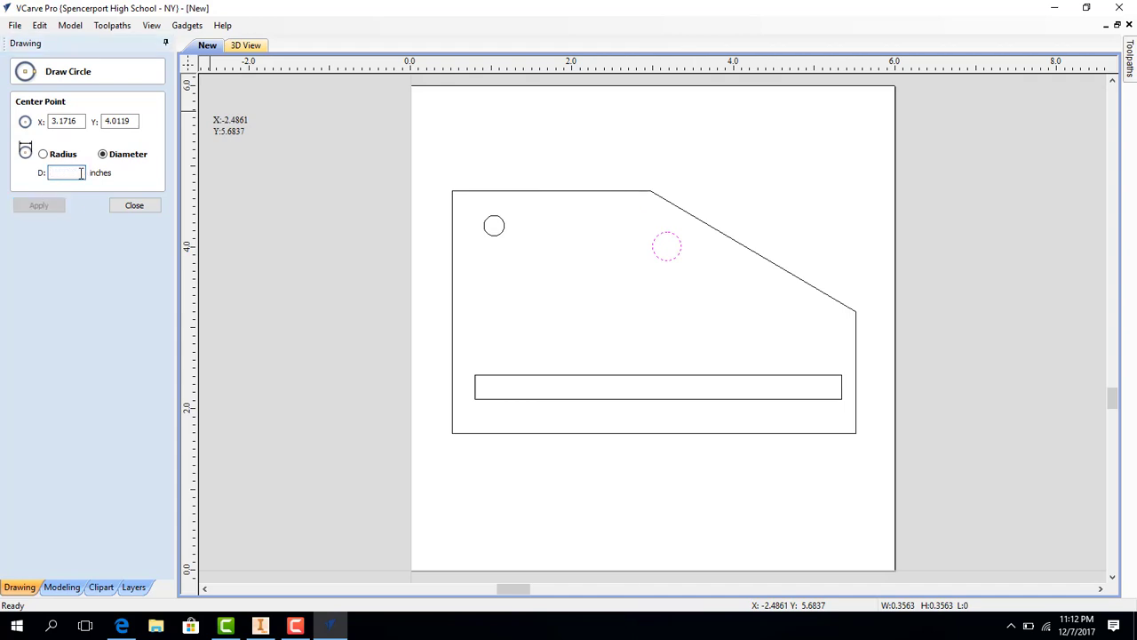
{"action": "type", "text": ".5"}
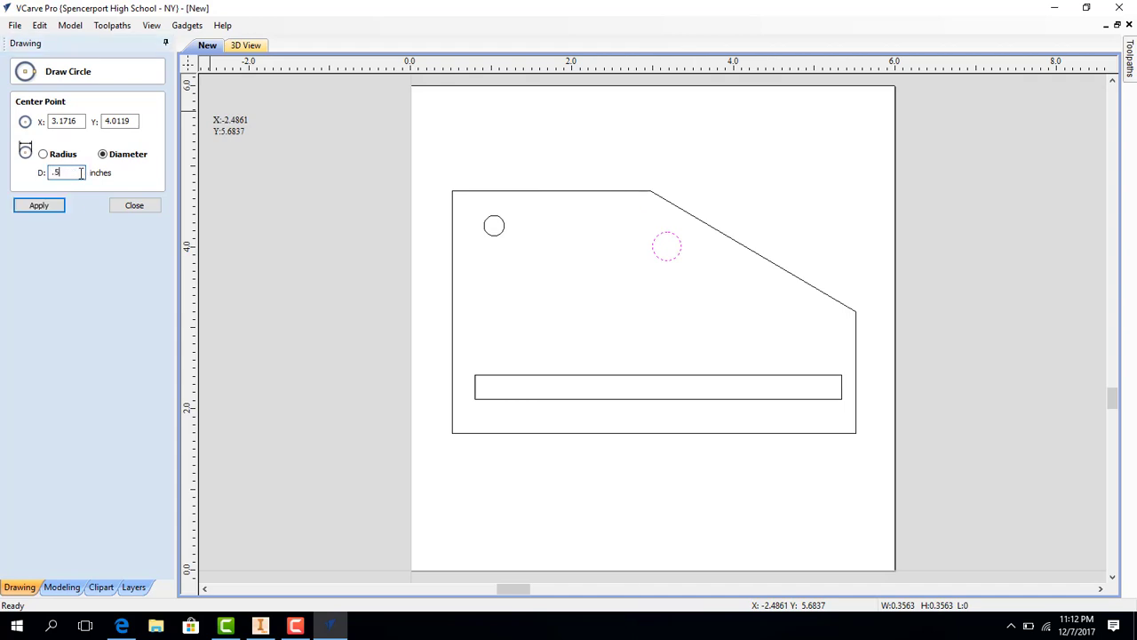
{"action": "key", "text": "Return"}
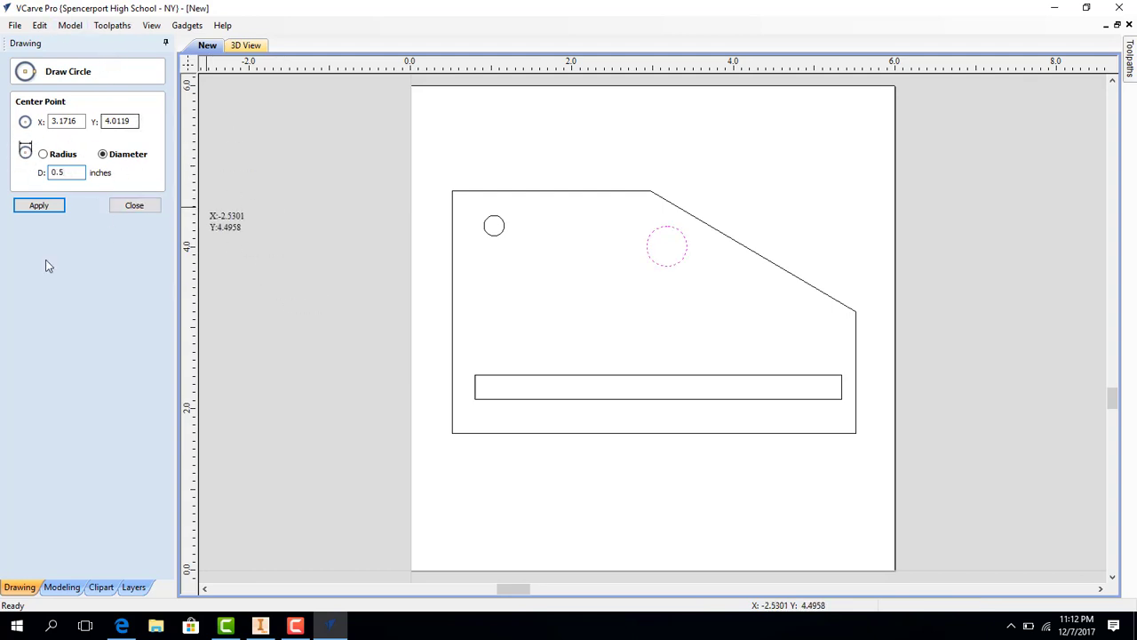
Create the 0.5-inch circle near the sloped edge and finish drawing circles.
{"action": "left_click", "coordinate": [35, 205]}
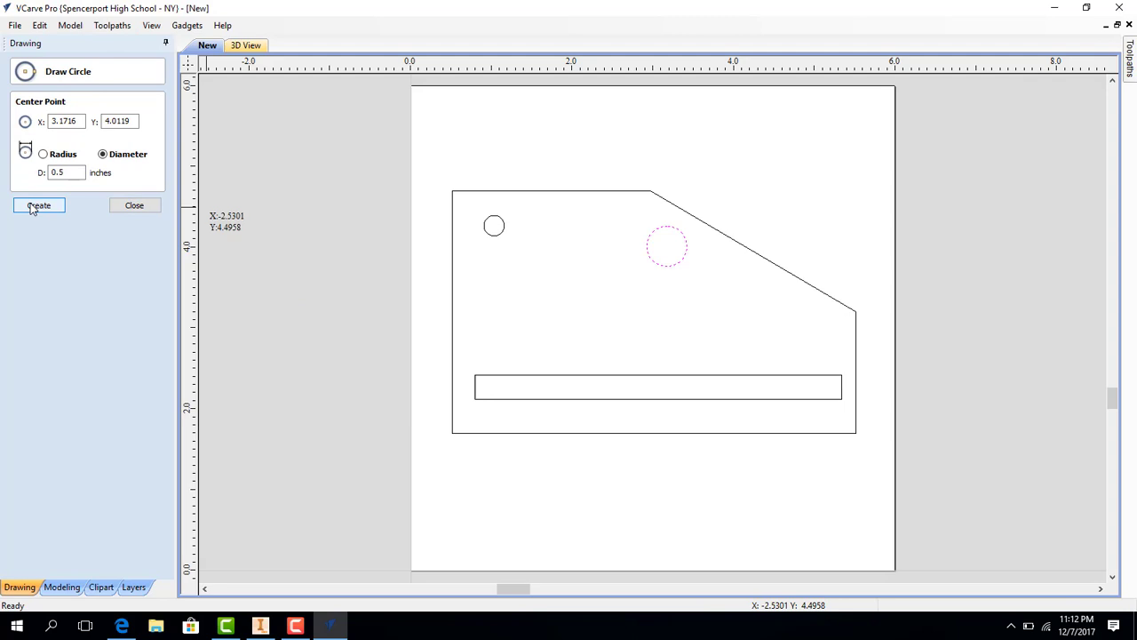
{"action": "left_click", "coordinate": [149, 206]}
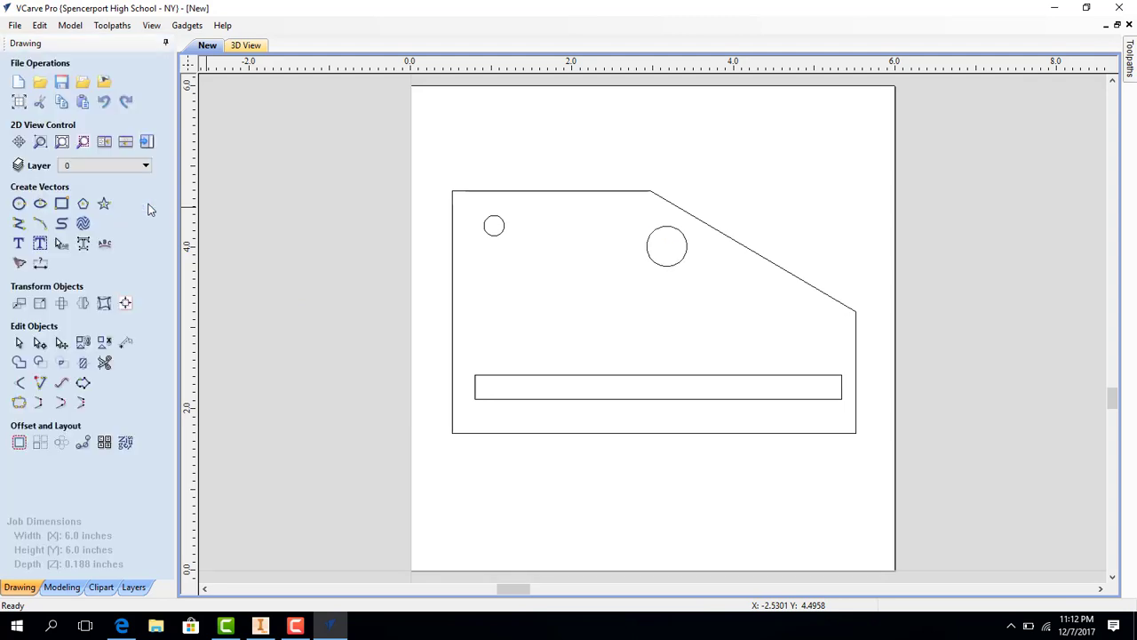
Add the auto-layout text "BIKE" in Arial Baltic, using the 6 by 6 inch bounding box.
{"action": "left_click", "coordinate": [39, 245]}
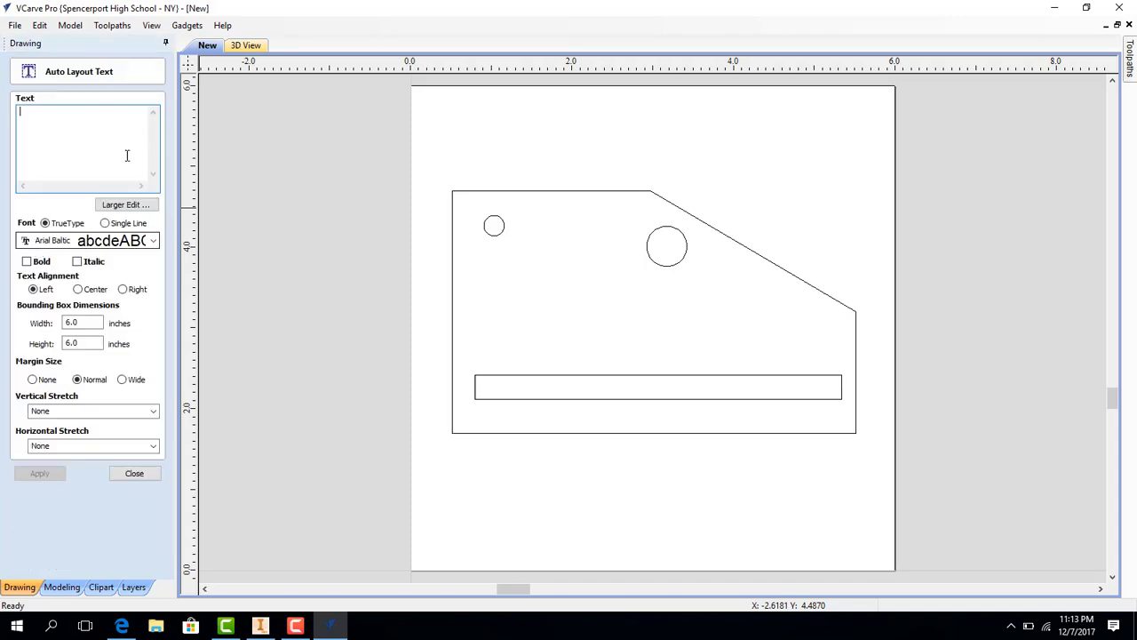
{"action": "left_click", "coordinate": [36, 114]}
{"action": "type", "text": "Bla"}
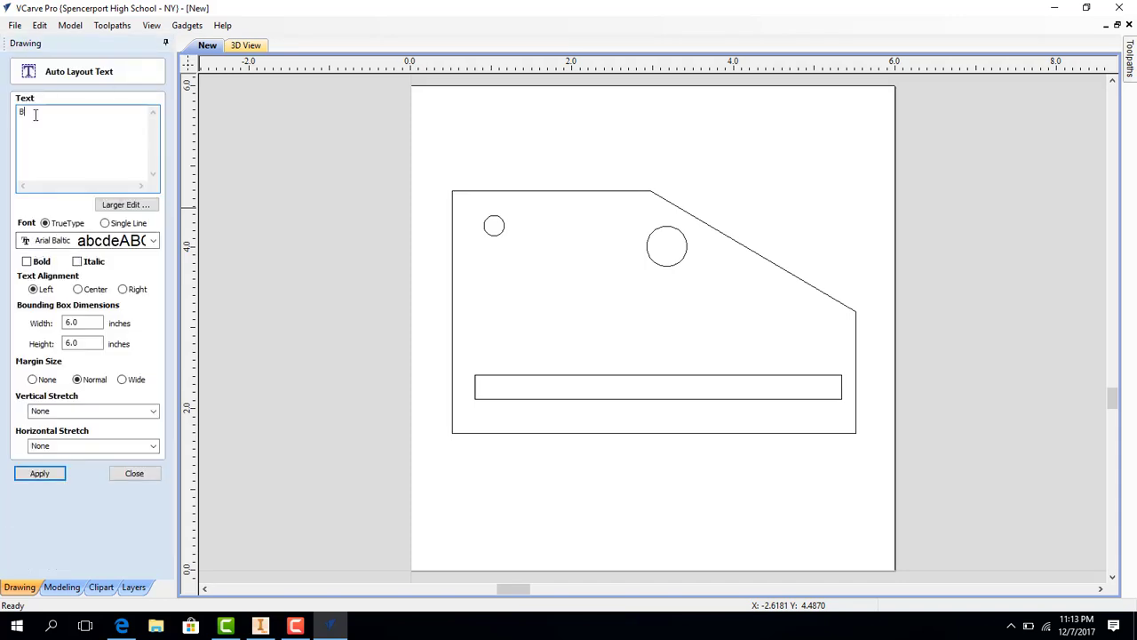
{"action": "key", "text": "BackSpace"}
{"action": "type", "text": "IKE"}
{"action": "left_click", "coordinate": [41, 478]}
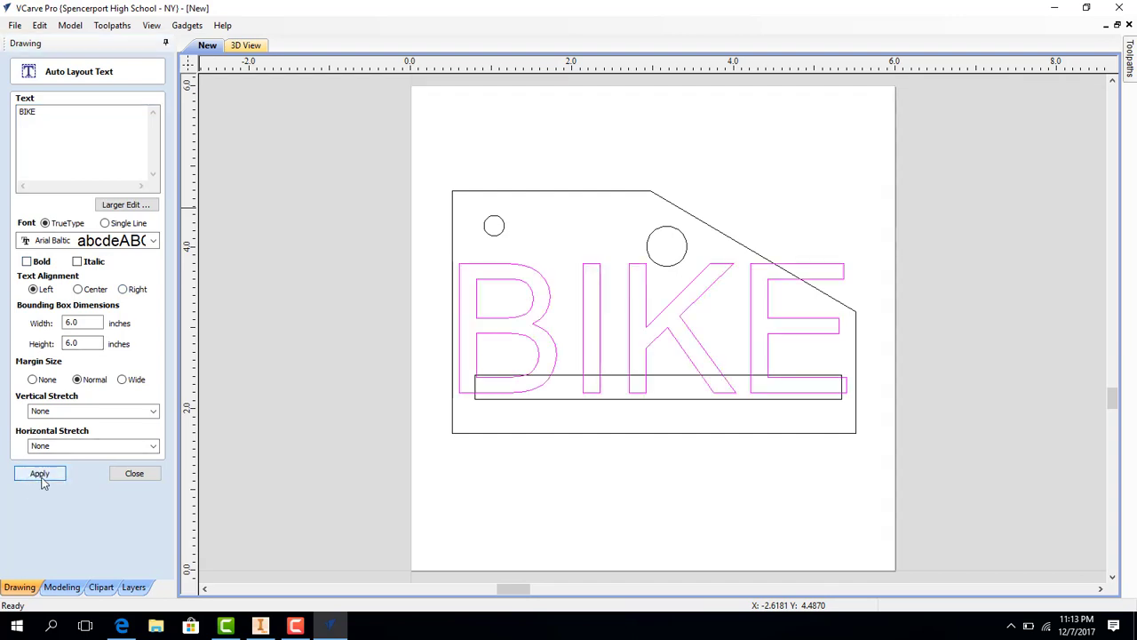
Scale the BIKE text to about 3.11 by 1.04 inches and place it inside the outline between the circles and the slot.
{"action": "left_click", "coordinate": [594, 268]}
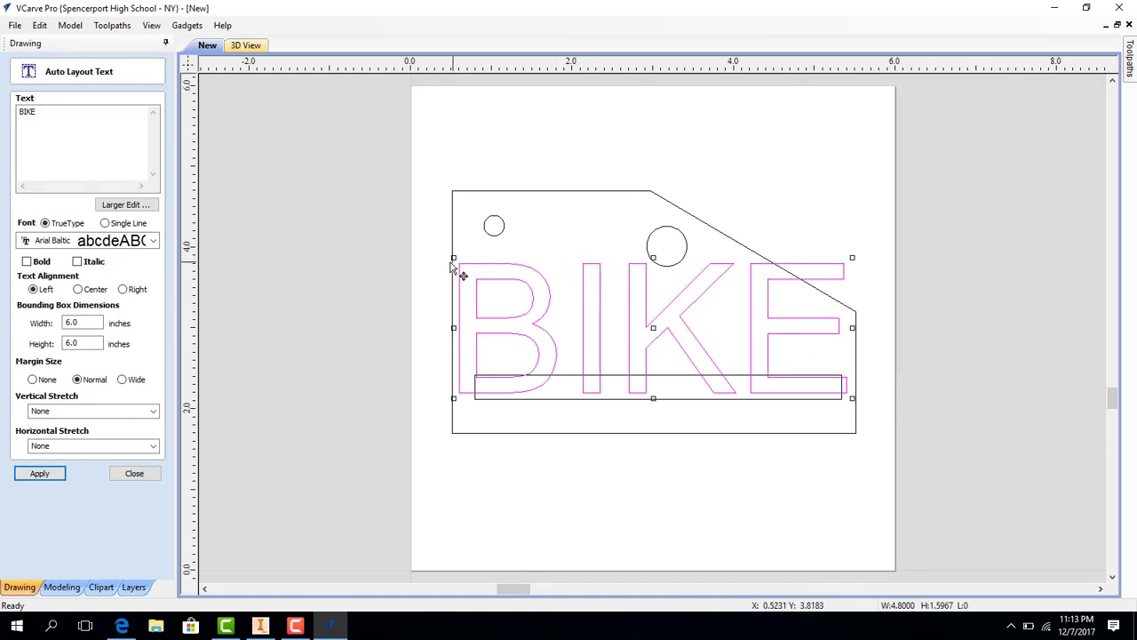
{"action": "left_click_drag", "start_coordinate": [454, 257], "coordinate": [560, 308]}
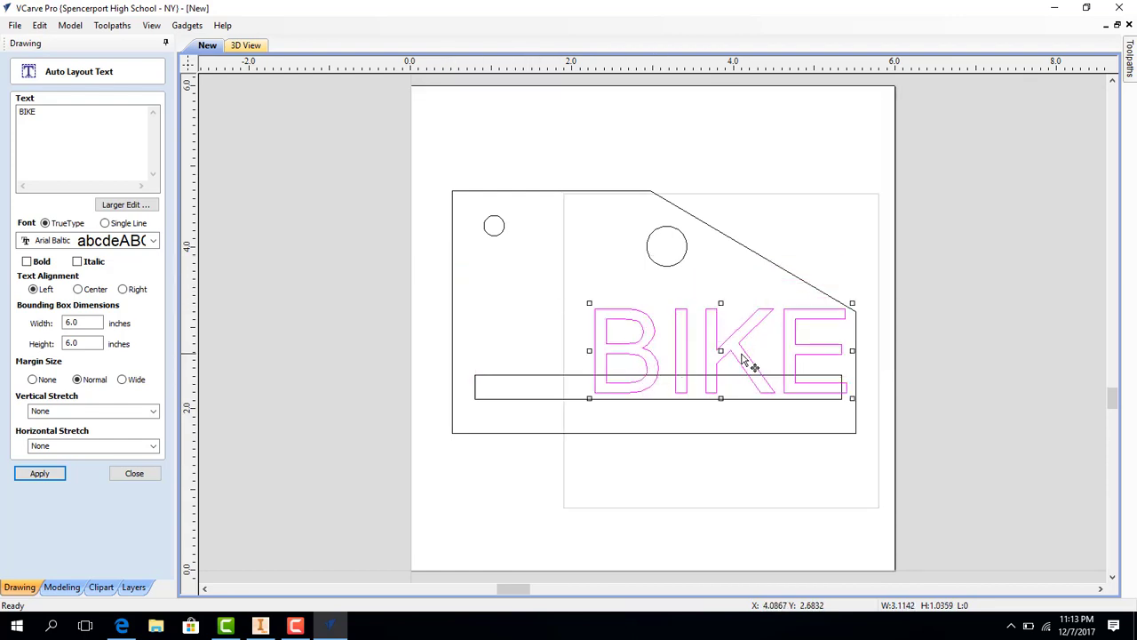
{"action": "left_click_drag", "start_coordinate": [738, 332], "coordinate": [646, 295]}
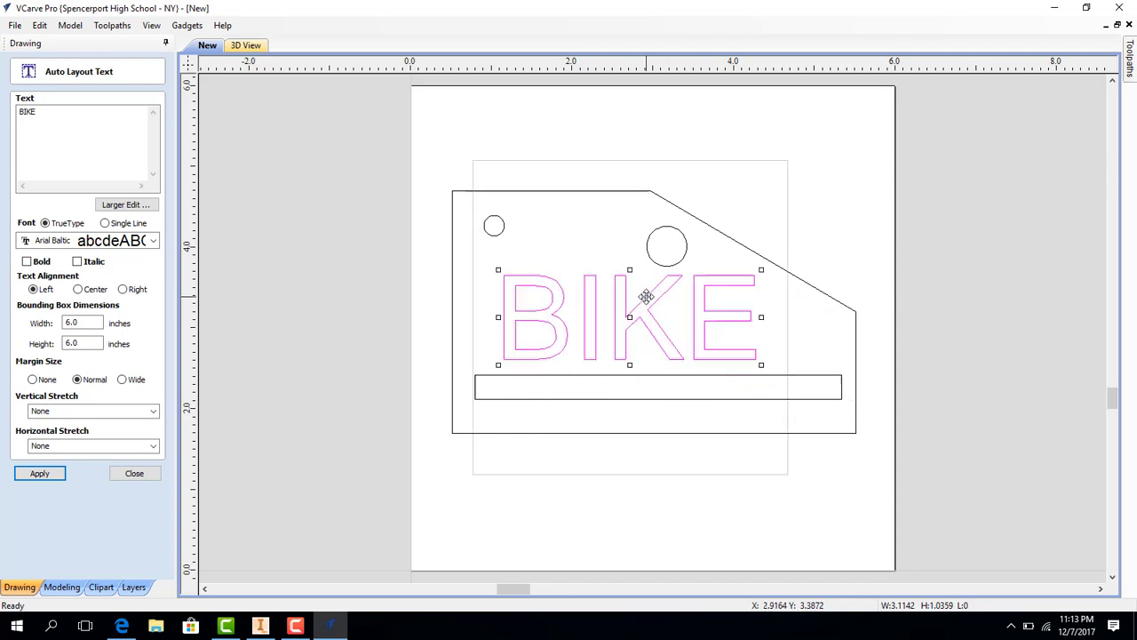
{"action": "left_click", "coordinate": [954, 373]}
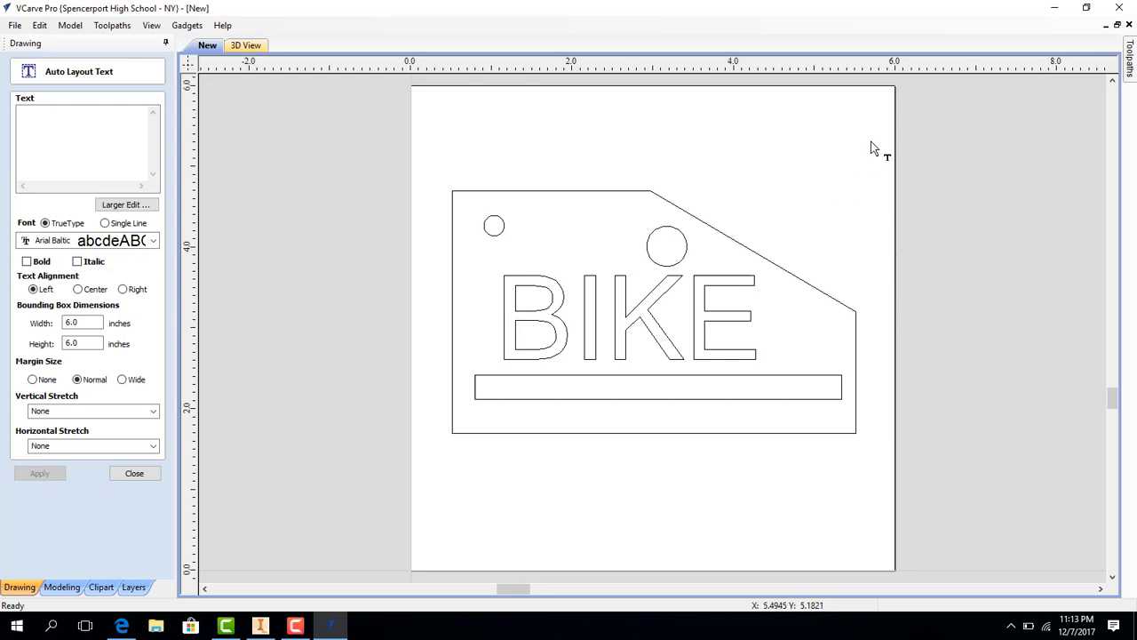
{"action": "left_click", "coordinate": [149, 474]}
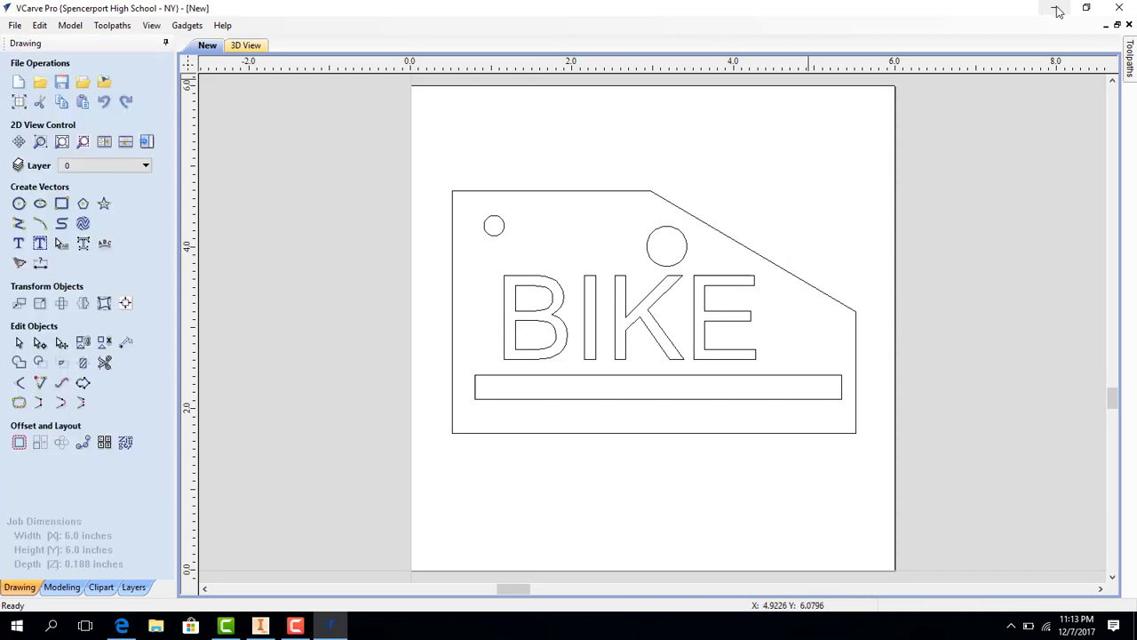
Show the toolpath operations and keep them pinned open beside the drawing.
{"action": "left_click", "coordinate": [1130, 64]}
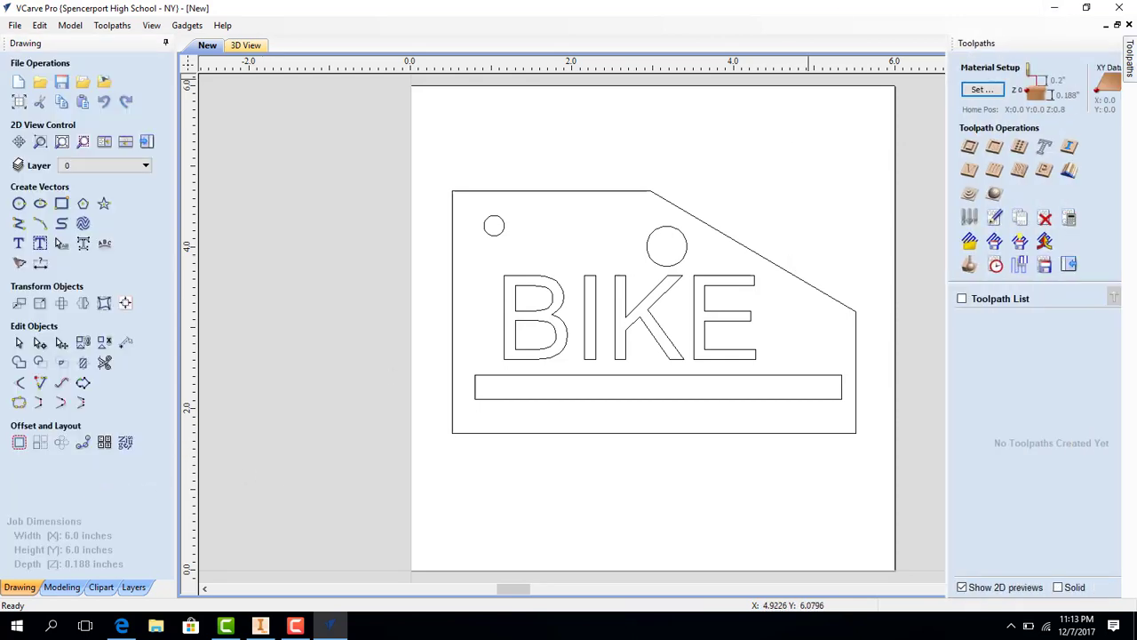
{"action": "left_click", "coordinate": [1132, 60]}
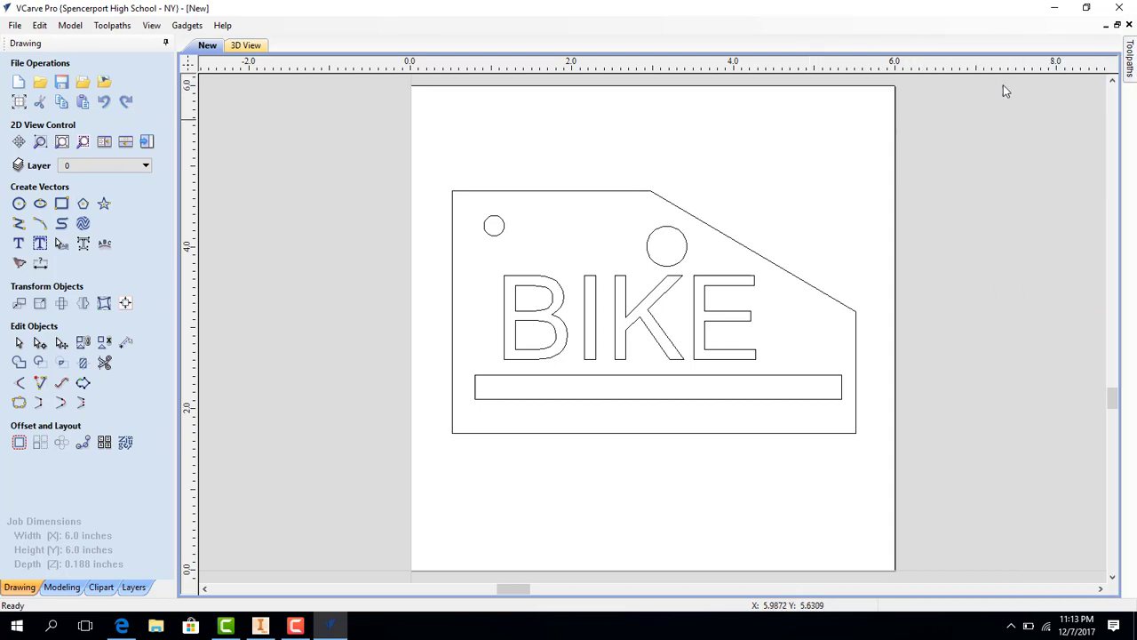
{"action": "left_click", "coordinate": [1131, 64]}
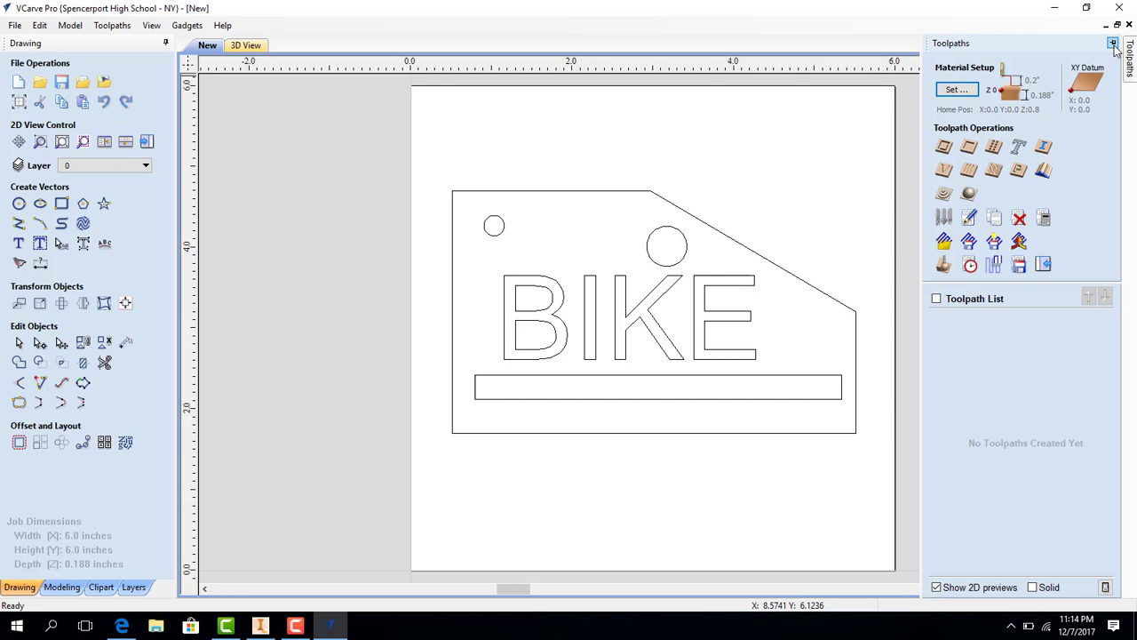
{"action": "left_click", "coordinate": [1113, 45]}
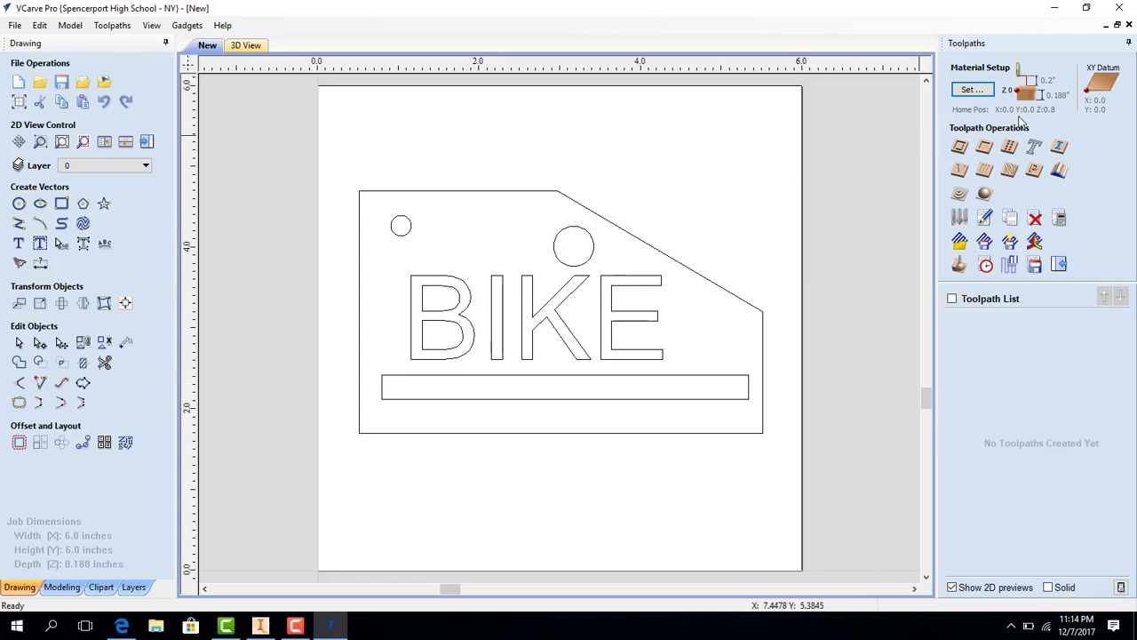
Start a pocket toolpath and rename its cutting tool as End Mill (0.0625 inch).
{"action": "left_click", "coordinate": [985, 151]}
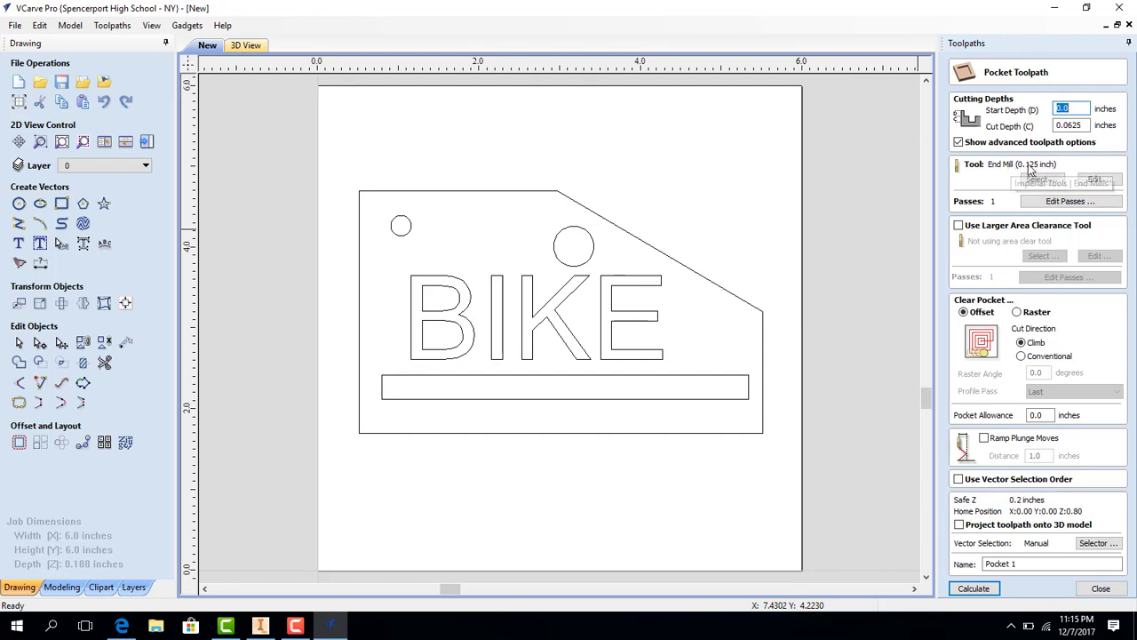
{"action": "left_click", "coordinate": [1096, 180]}
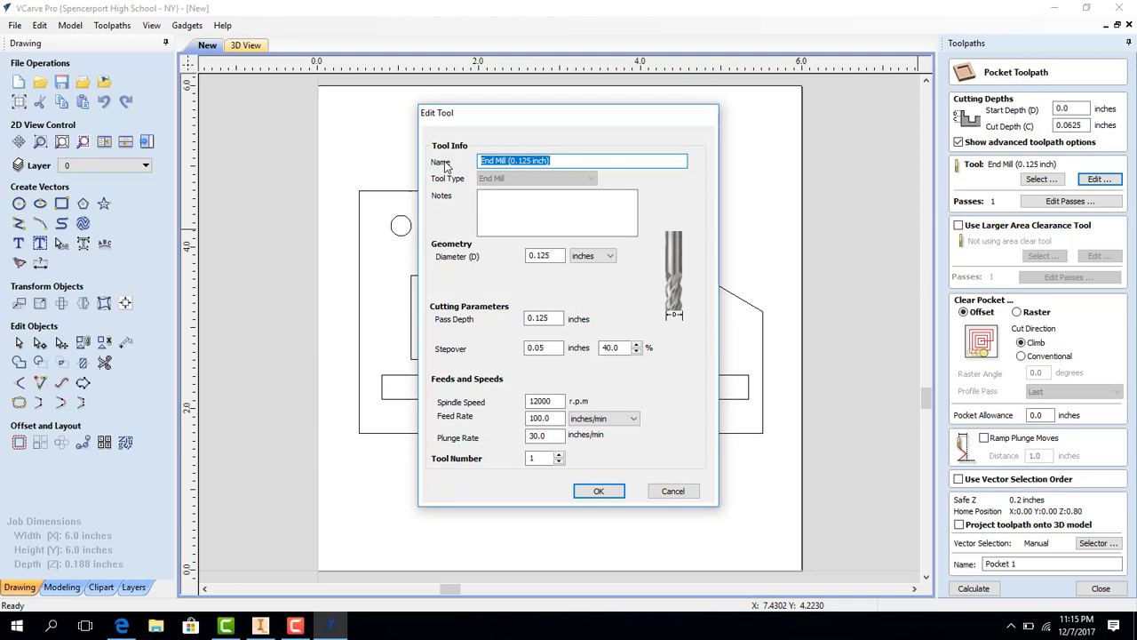
{"action": "left_click", "coordinate": [522, 160]}
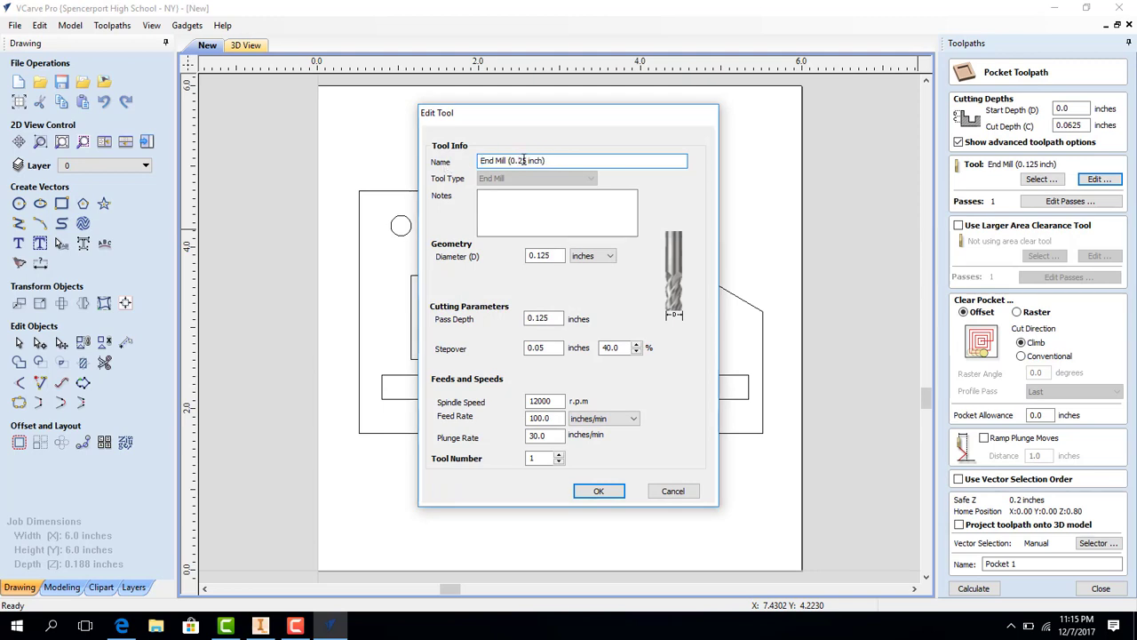
{"action": "type", "text": "06"}
{"action": "key", "text": "BackSpace"}
Set the end mill's diameter to 0.0625 inches.
{"action": "left_click", "coordinate": [554, 255]}
{"action": "key", "text": "BackSpace"}
{"action": "key", "text": "BackSpace"}
{"action": "key", "text": "BackSpace"}
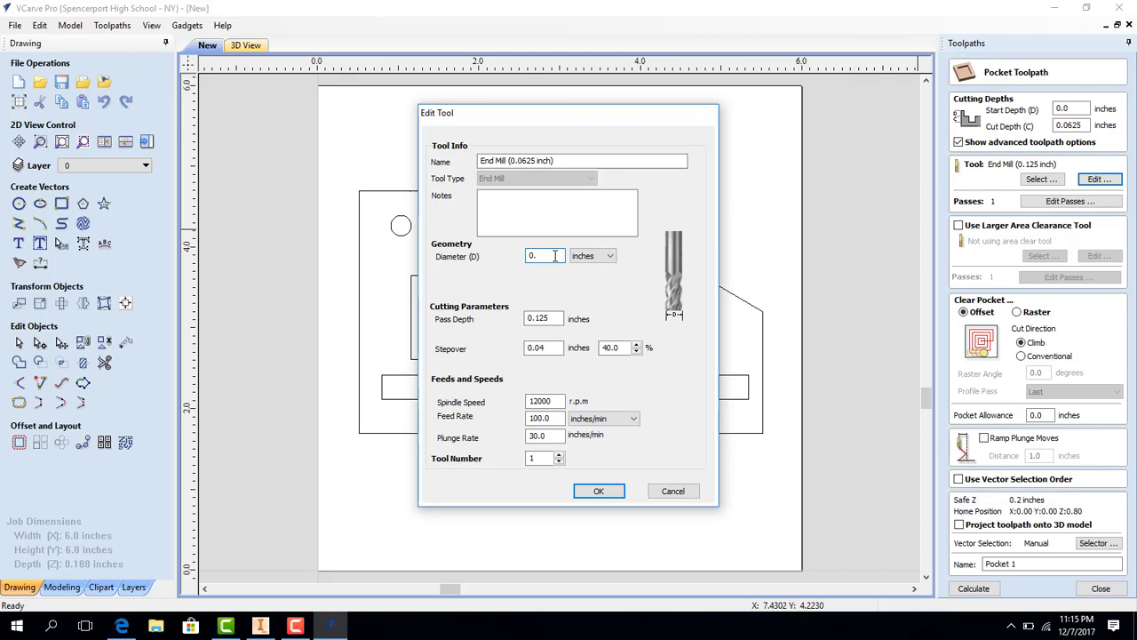
{"action": "type", "text": ".062"}
{"action": "key", "text": "BackSpace"}
{"action": "key", "text": "BackSpace"}
{"action": "key", "text": "BackSpace"}
{"action": "key", "text": "BackSpace"}
{"action": "type", "text": "0625"}
Set the end mill's feed rate to 40 inches/min.
{"action": "left_click", "coordinate": [551, 419]}
{"action": "key", "text": "BackSpace"}
{"action": "key", "text": "BackSpace"}
{"action": "key", "text": "BackSpace"}
{"action": "key", "text": "BackSpace"}
{"action": "key", "text": "BackSpace"}
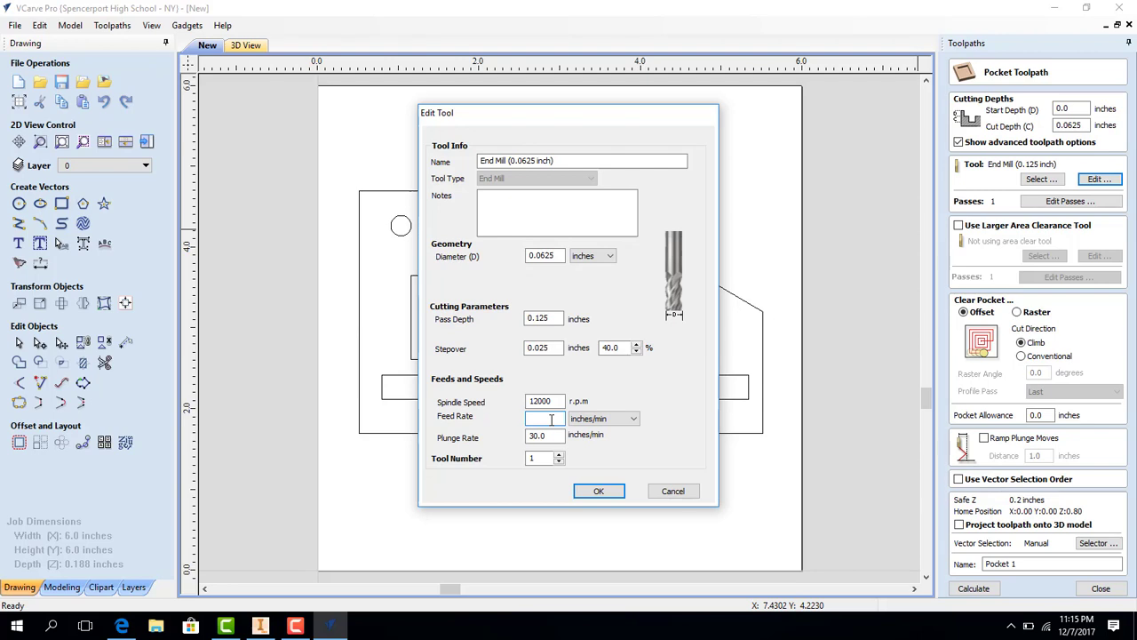
{"action": "type", "text": "40"}
Set the end mill's plunge rate to 15 inches/min and accept the tool changes.
{"action": "left_click", "coordinate": [551, 434]}
{"action": "key", "text": "BackSpace"}
{"action": "key", "text": "BackSpace"}
{"action": "key", "text": "BackSpace"}
{"action": "key", "text": "BackSpace"}
{"action": "type", "text": "15"}
{"action": "left_click", "coordinate": [330, 625]}
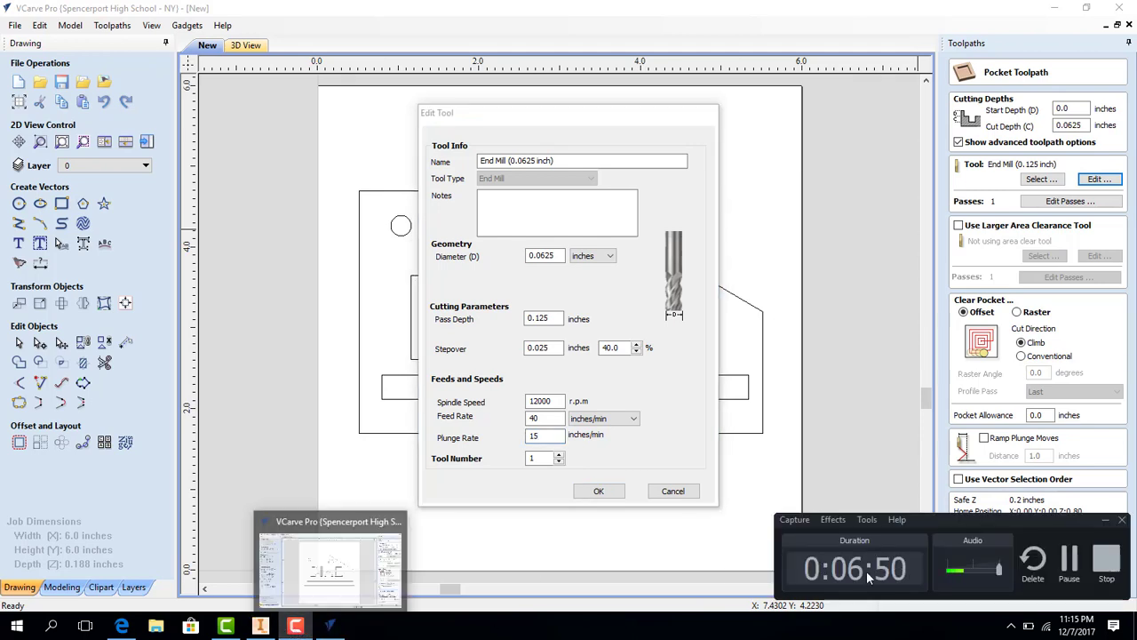
{"action": "left_click", "coordinate": [597, 498]}
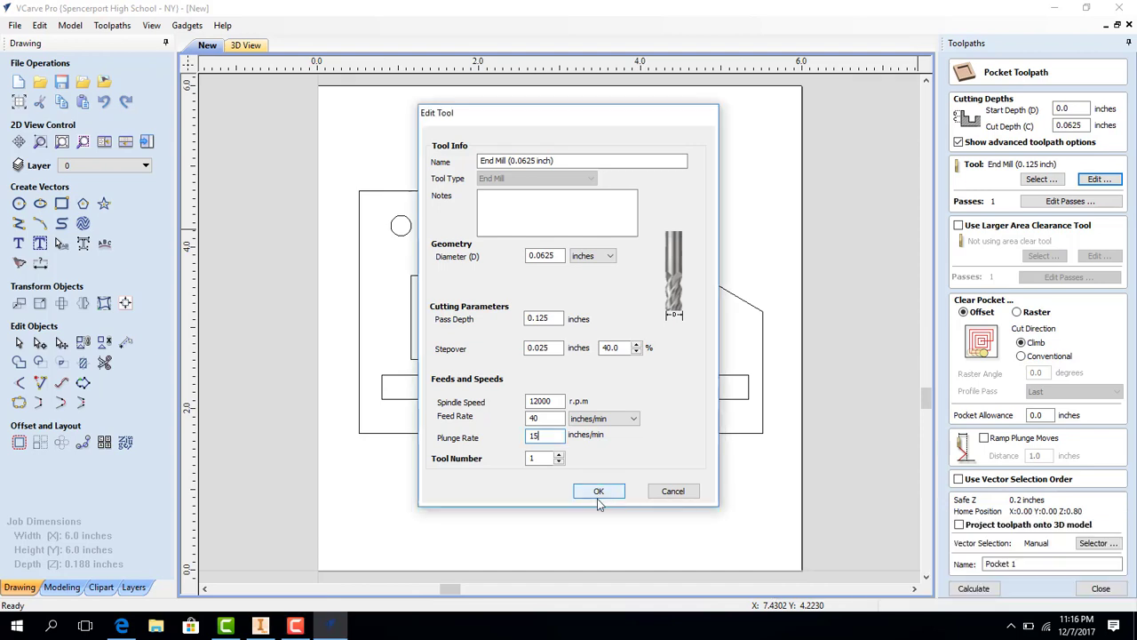
{"action": "left_click", "coordinate": [598, 495]}
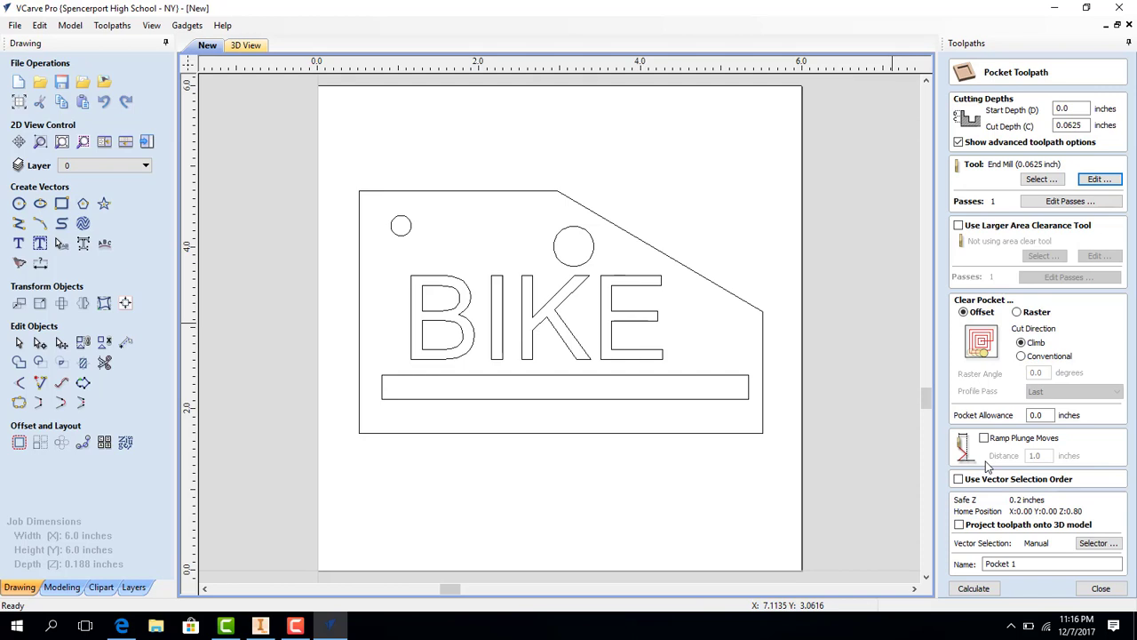
Name the toolpath Pocket1, select only the long slot rectangle and calculate the pocket.
{"action": "left_click", "coordinate": [1059, 565]}
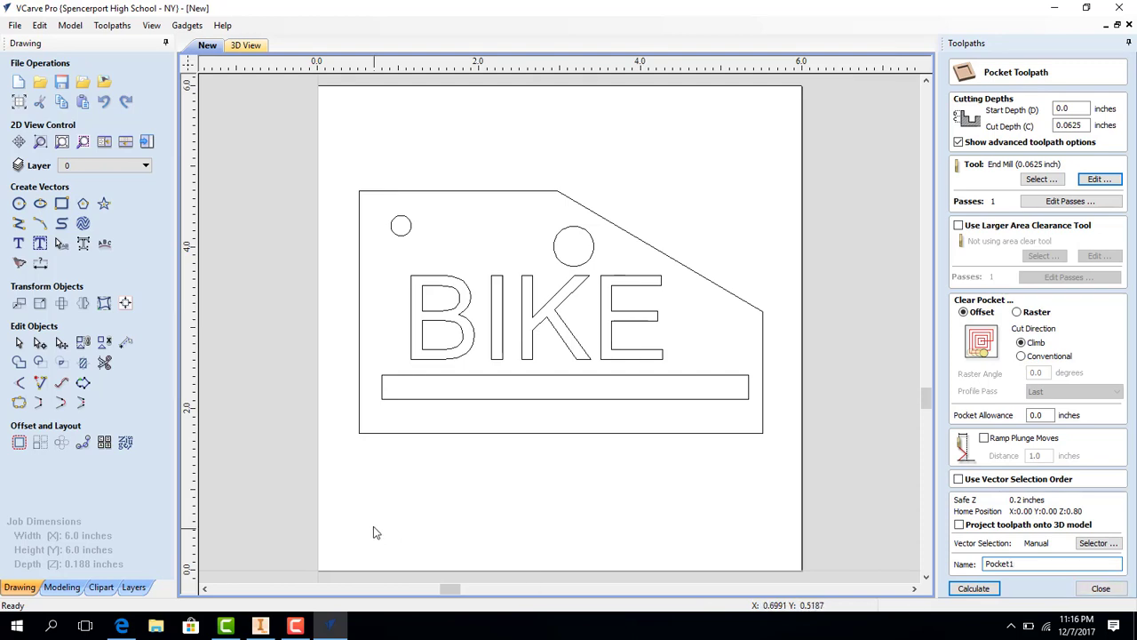
{"action": "left_click", "coordinate": [494, 375]}
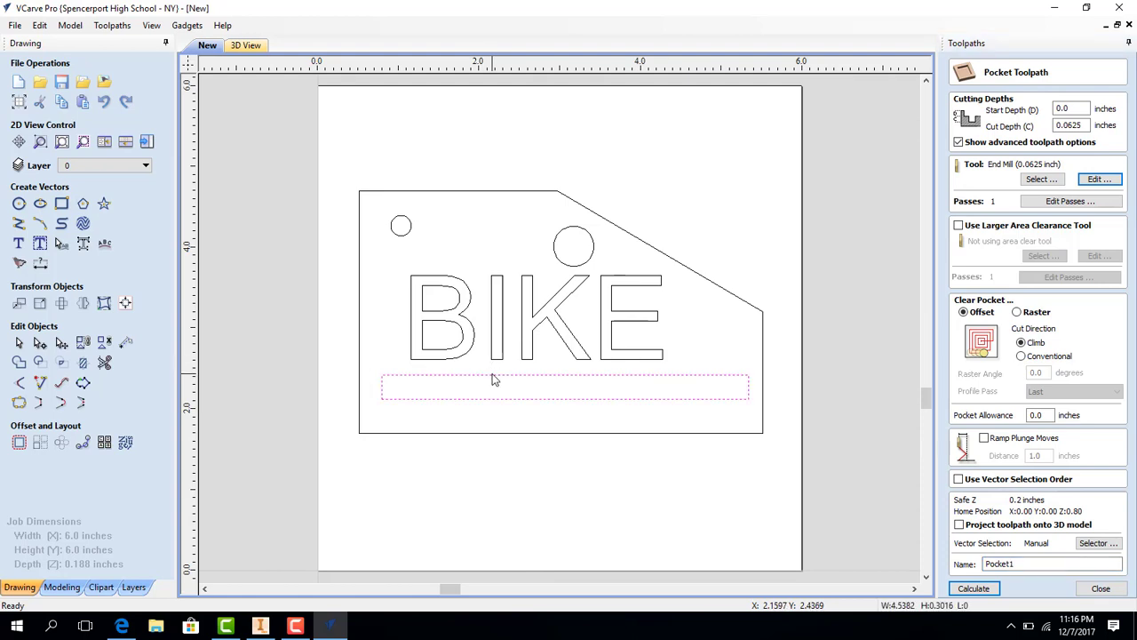
{"action": "left_click", "coordinate": [569, 334]}
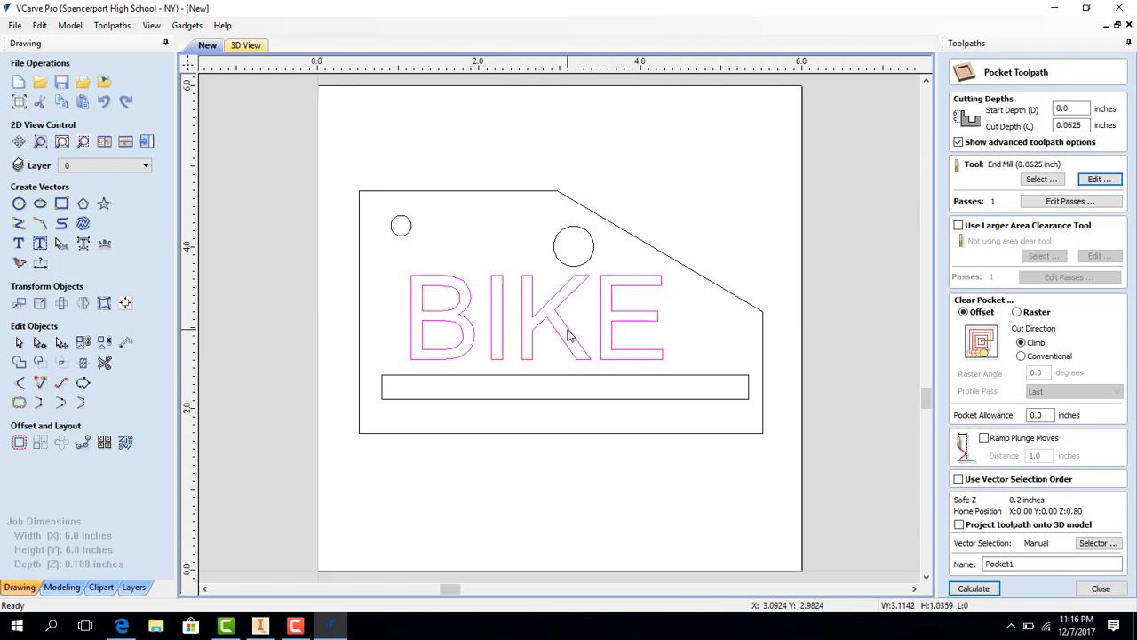
{"action": "left_click", "coordinate": [568, 374]}
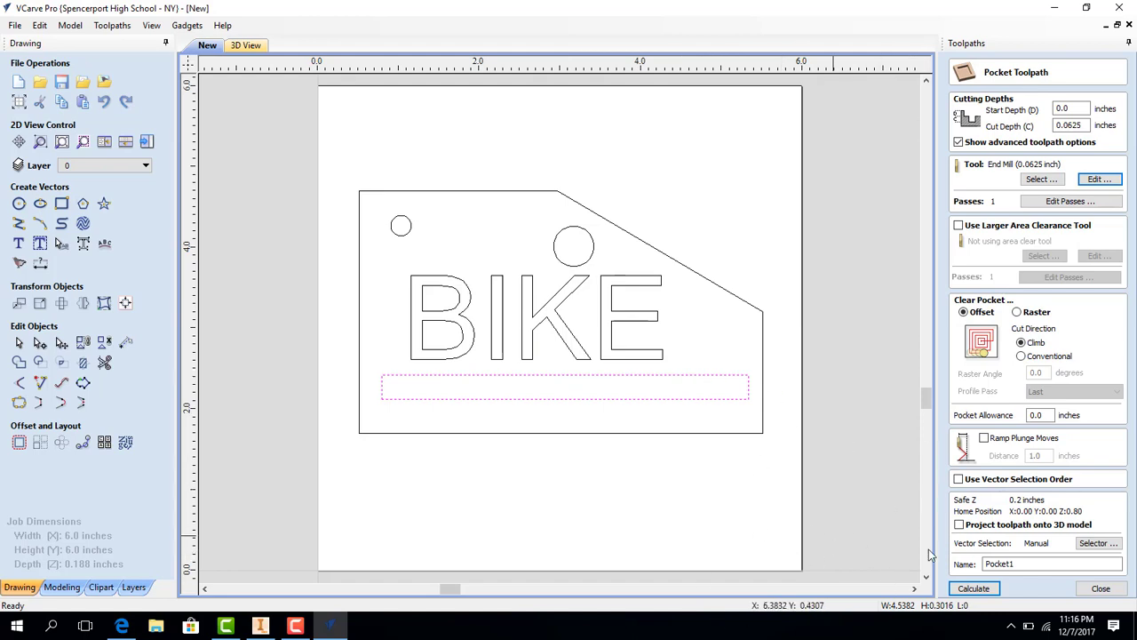
{"action": "left_click", "coordinate": [965, 587]}
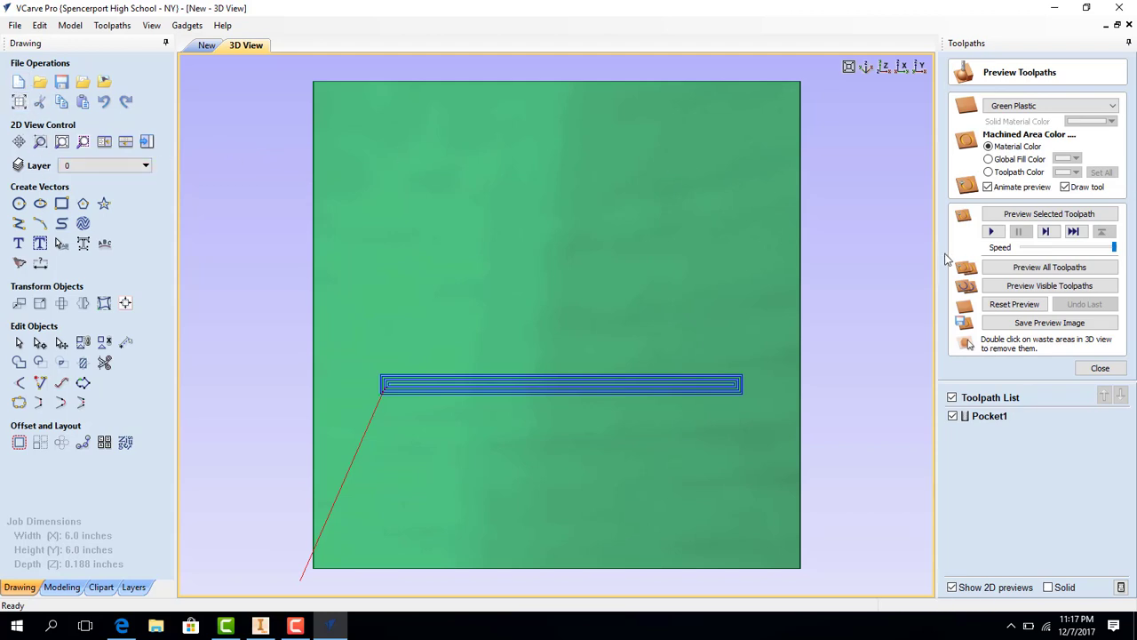
Leave the toolpath preview and start another pocket toolpath named Pocket2 in the 2D drawing view.
{"action": "left_click", "coordinate": [1104, 370]}
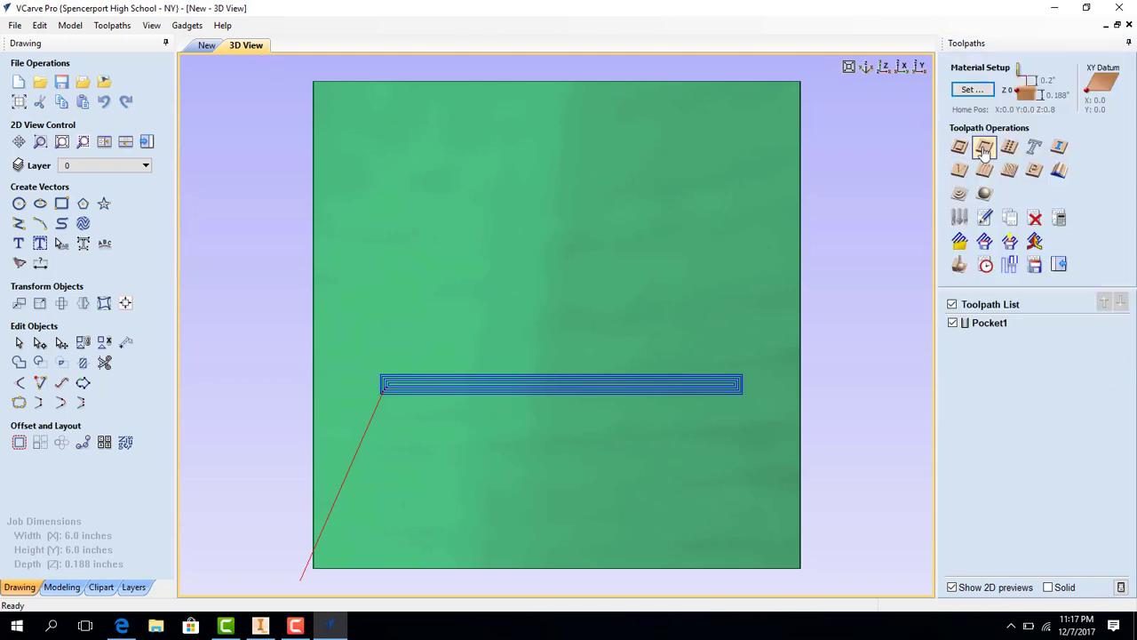
{"action": "left_click", "coordinate": [984, 149]}
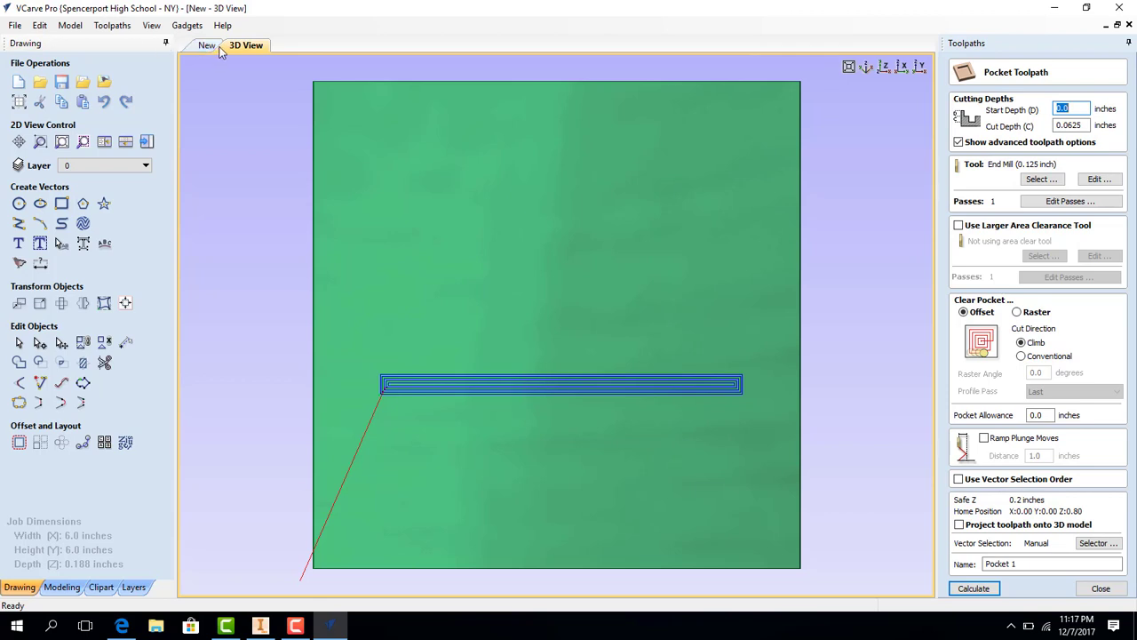
{"action": "left_click", "coordinate": [206, 46]}
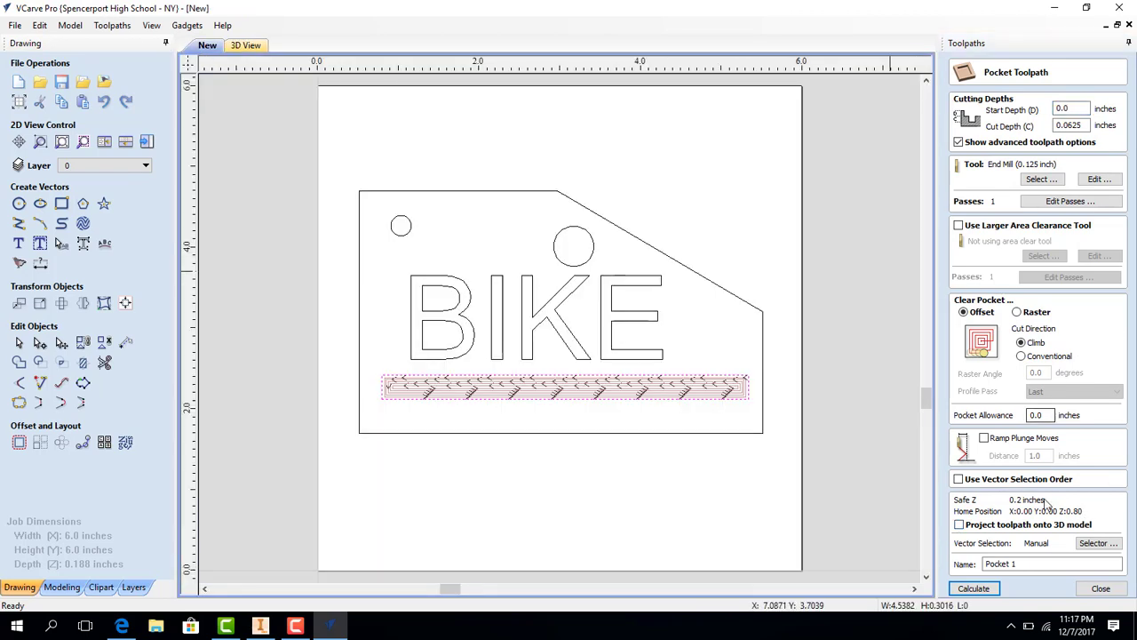
{"action": "left_click", "coordinate": [1025, 563]}
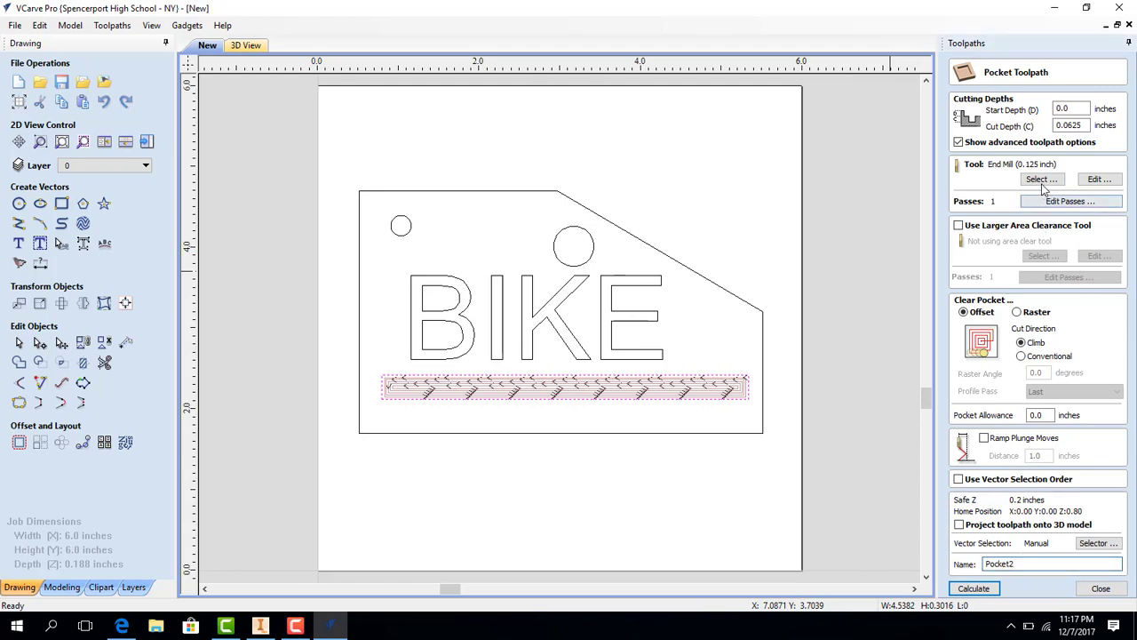
Set the diameter of Pocket2's end mill to 0.0625 inches.
{"action": "left_click", "coordinate": [1100, 179]}
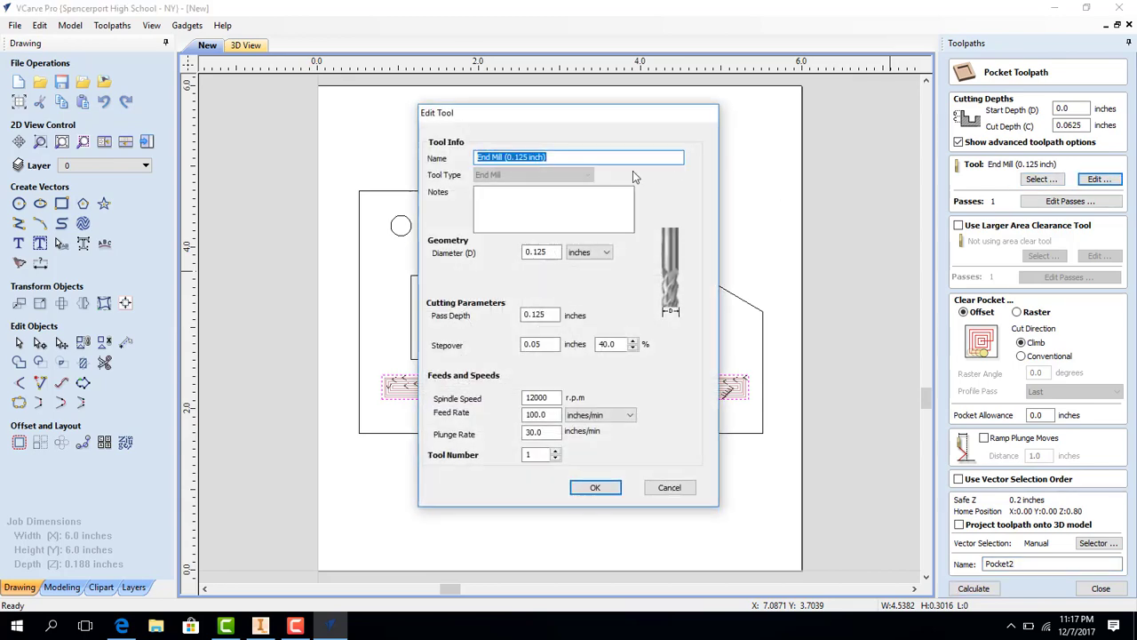
{"action": "left_click", "coordinate": [543, 253]}
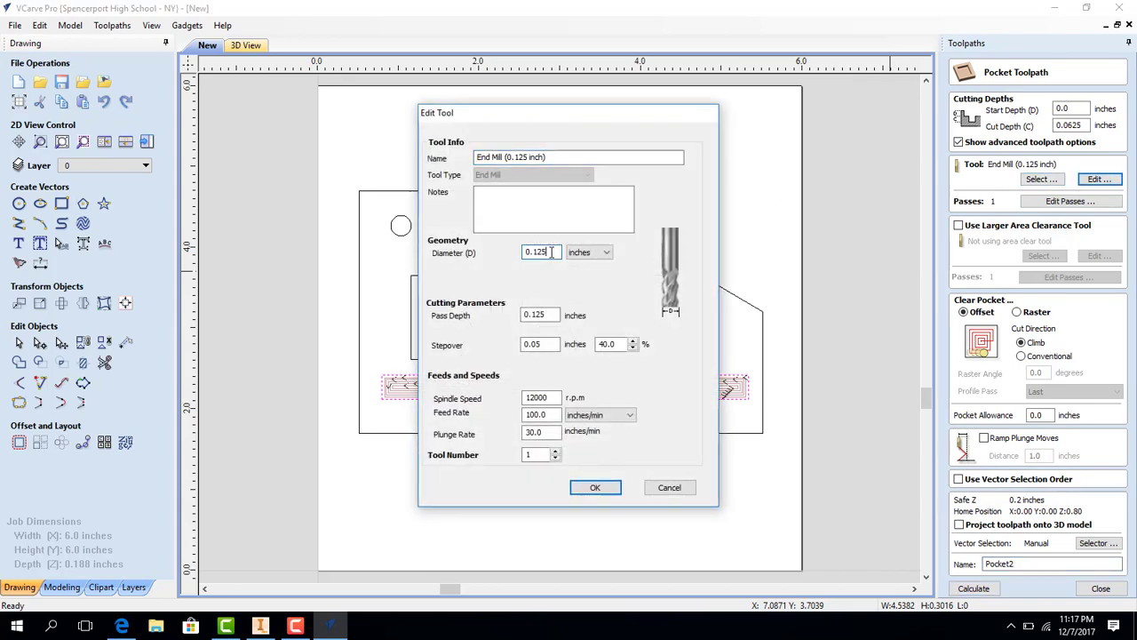
{"action": "key", "text": "BackSpace"}
{"action": "key", "text": "BackSpace"}
{"action": "key", "text": "BackSpace"}
{"action": "type", "text": "0625"}
{"action": "key", "text": "shift+Tab"}
{"action": "key", "text": "shift+Tab"}
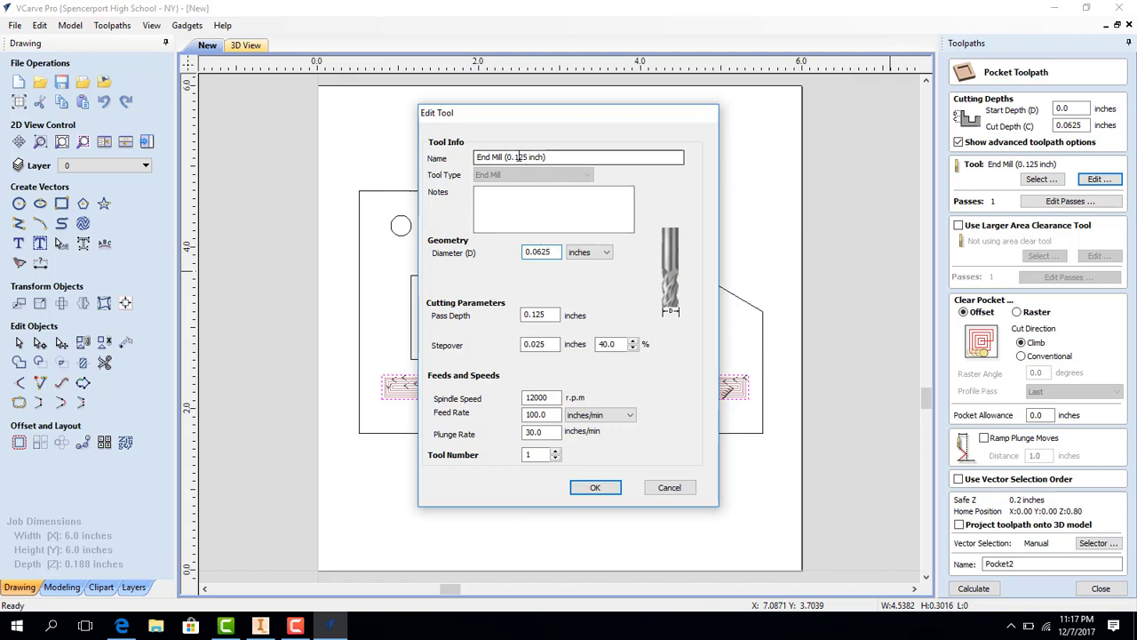
Rename Pocket2's tool as End Mill (0.0625 inch).
{"action": "left_click", "coordinate": [518, 157]}
{"action": "key", "text": "BackSpace"}
{"action": "type", "text": "062"}
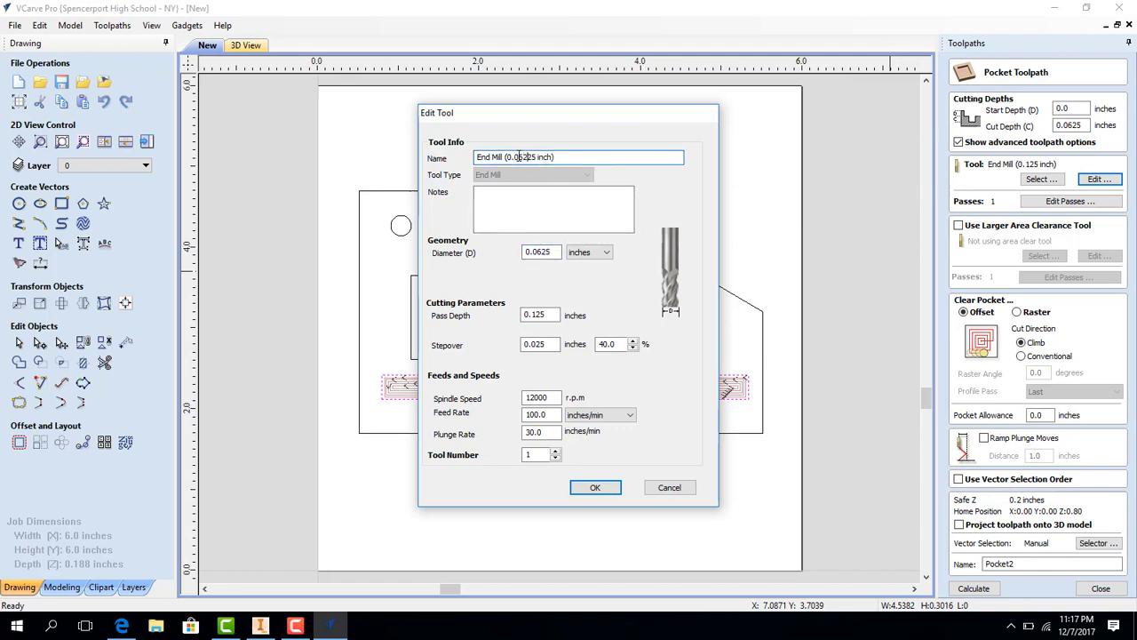
{"action": "key", "text": "BackSpace"}
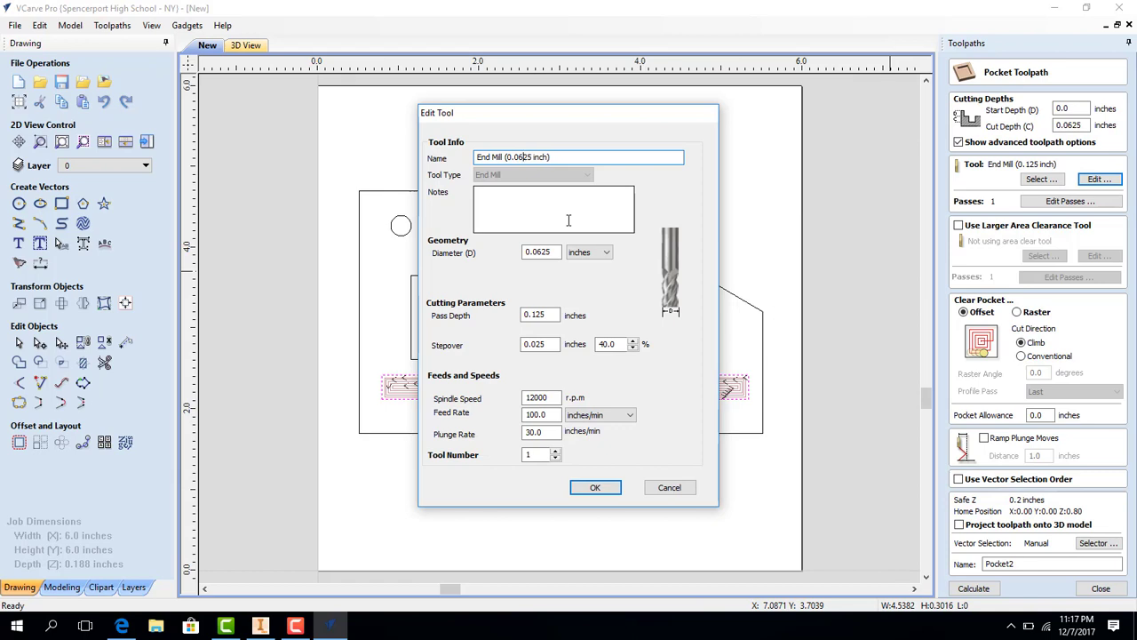
Set Pocket2's tool feed rate to 40 and plunge rate to 15 inches/min, and accept the tool changes.
{"action": "left_click", "coordinate": [554, 415]}
{"action": "key", "text": "BackSpace"}
{"action": "key", "text": "BackSpace"}
{"action": "key", "text": "BackSpace"}
{"action": "key", "text": "BackSpace"}
{"action": "key", "text": "BackSpace"}
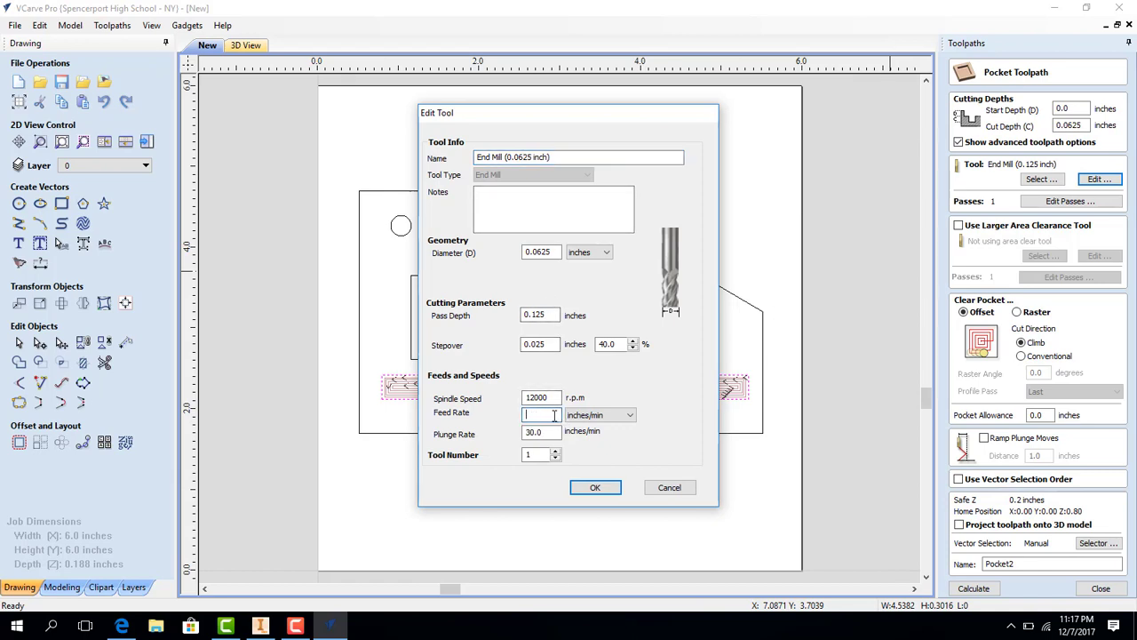
{"action": "type", "text": "40"}
{"action": "left_click", "coordinate": [558, 433]}
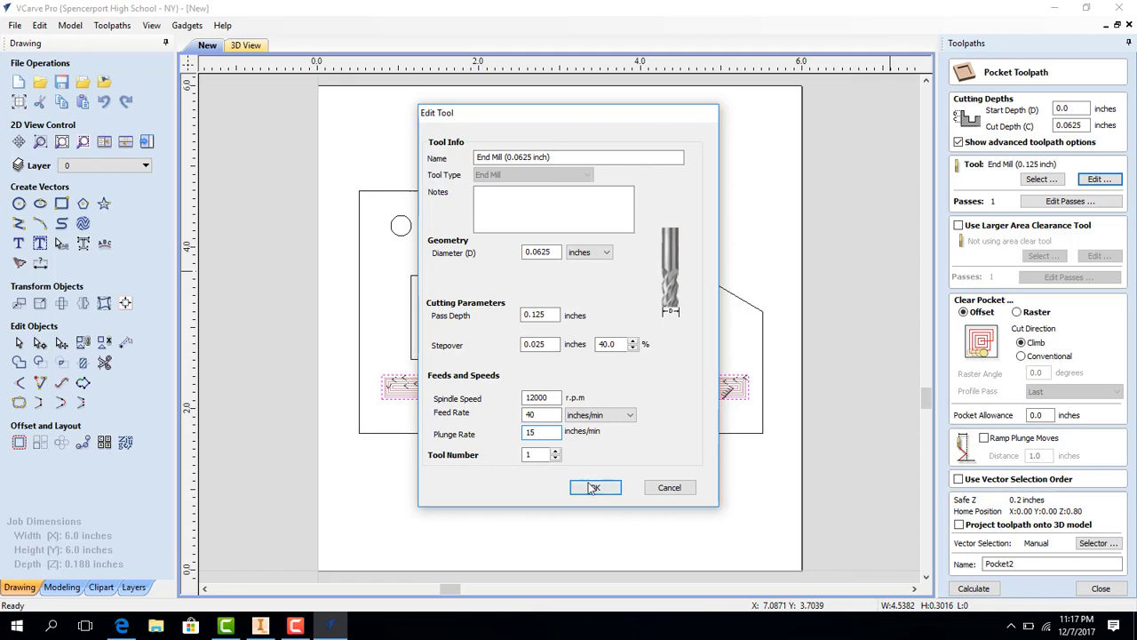
{"action": "left_click", "coordinate": [593, 487]}
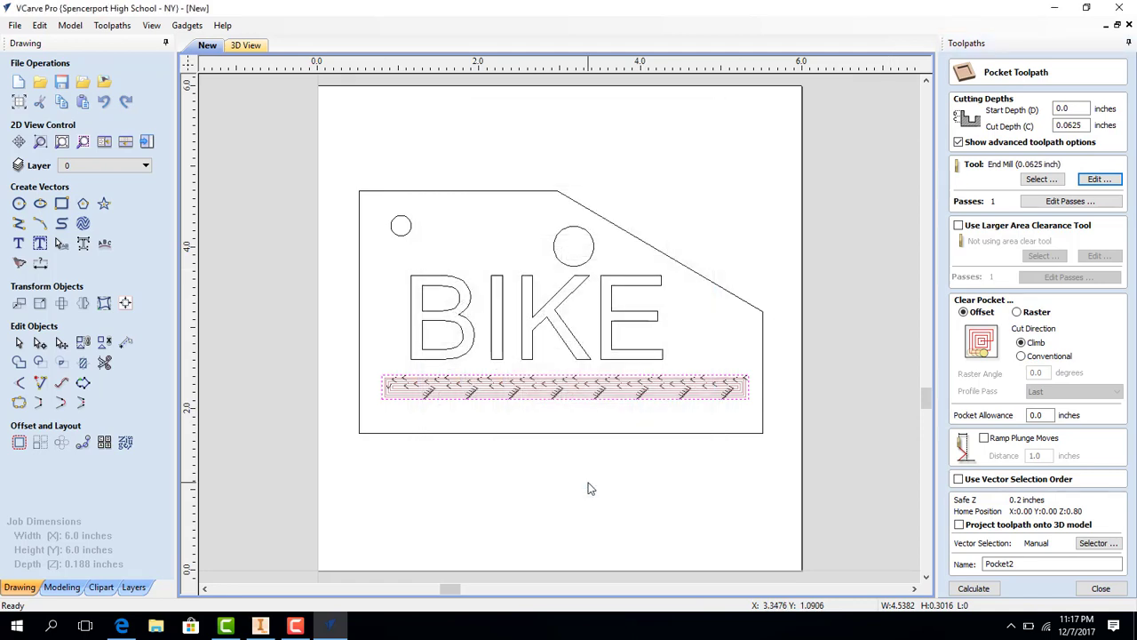
Select the BIKE text, calculate the Pocket2 toolpath from it and leave the toolpath preview.
{"action": "left_click", "coordinate": [565, 327]}
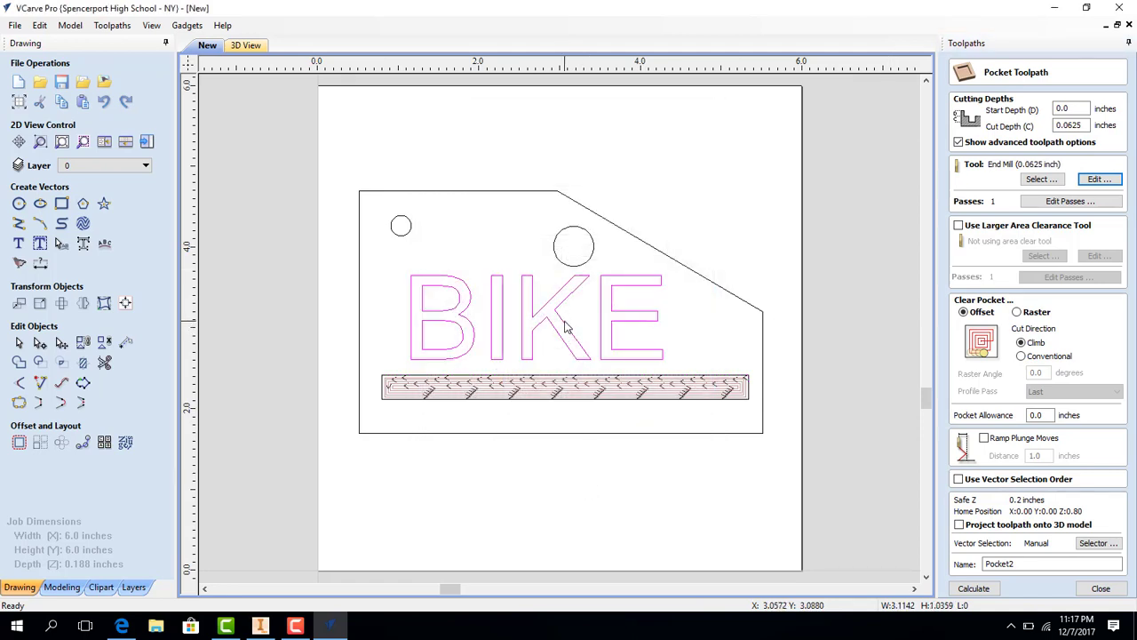
{"action": "left_click", "coordinate": [973, 589]}
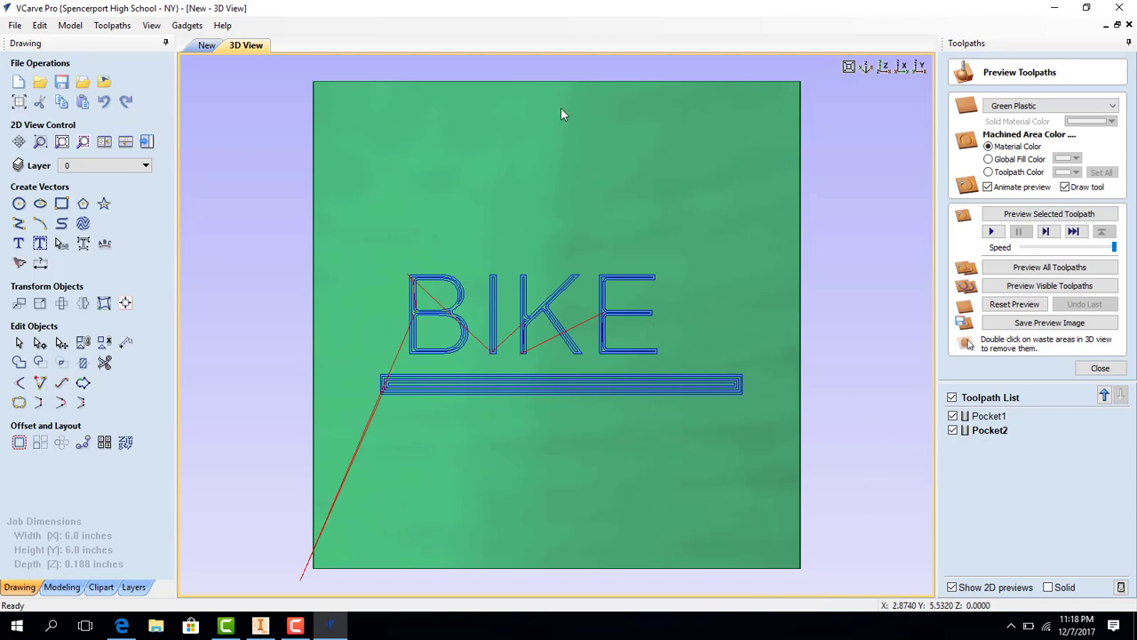
{"action": "left_click", "coordinate": [1100, 368]}
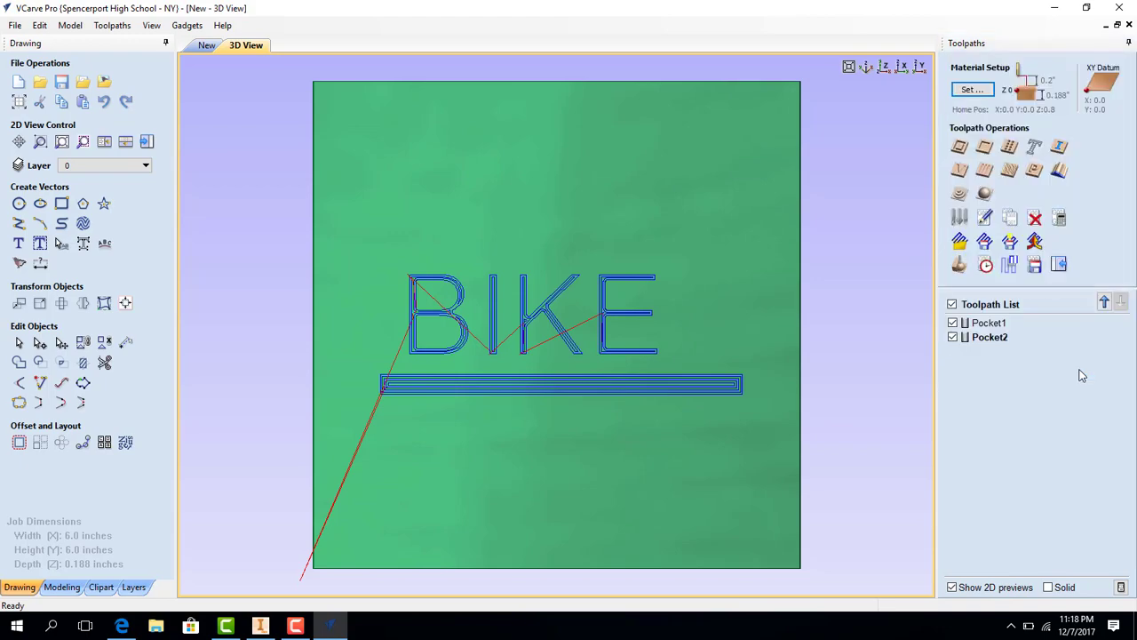
Start a 2D profile toolpath, return to the 2D drawing and set the end mill's diameter to 0.0625 inches.
{"action": "left_click", "coordinate": [956, 149]}
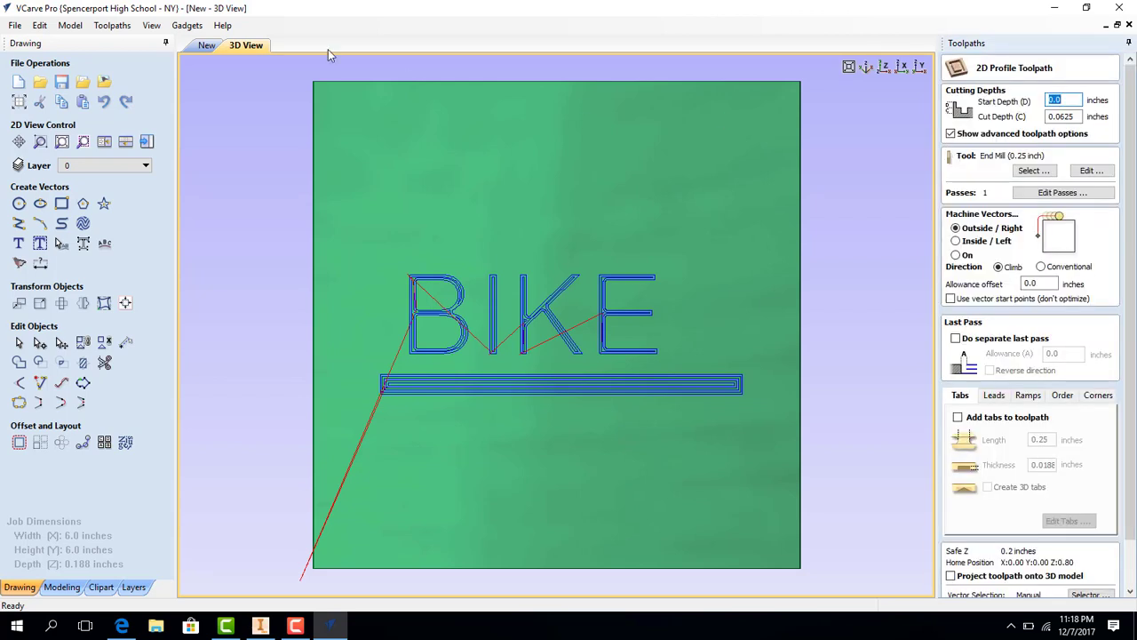
{"action": "left_click", "coordinate": [200, 45]}
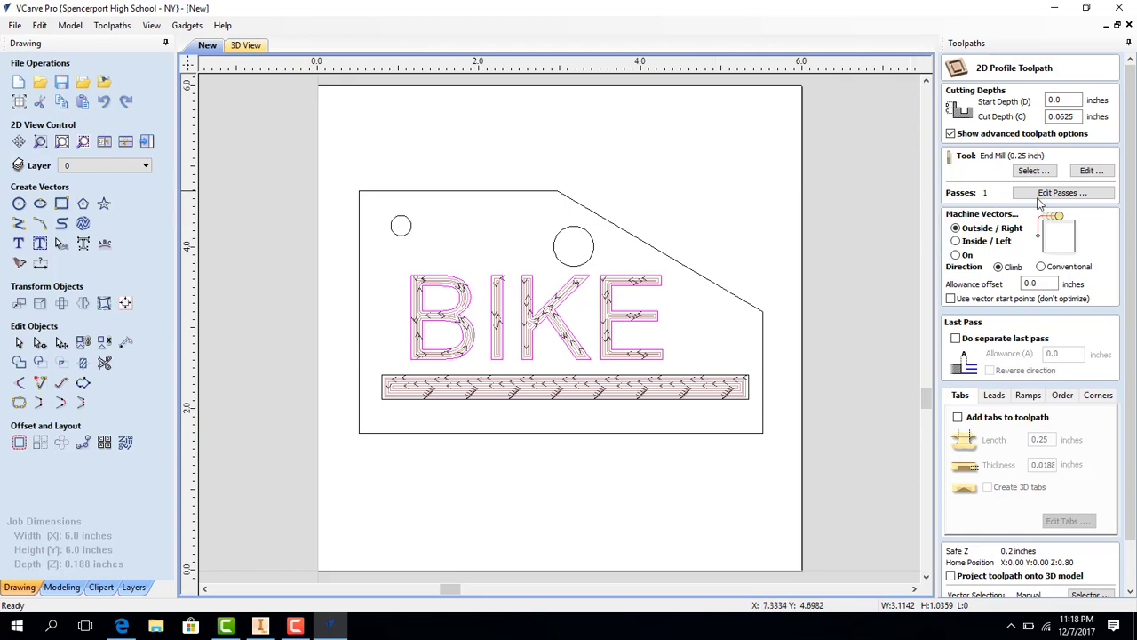
{"action": "left_click", "coordinate": [1024, 170]}
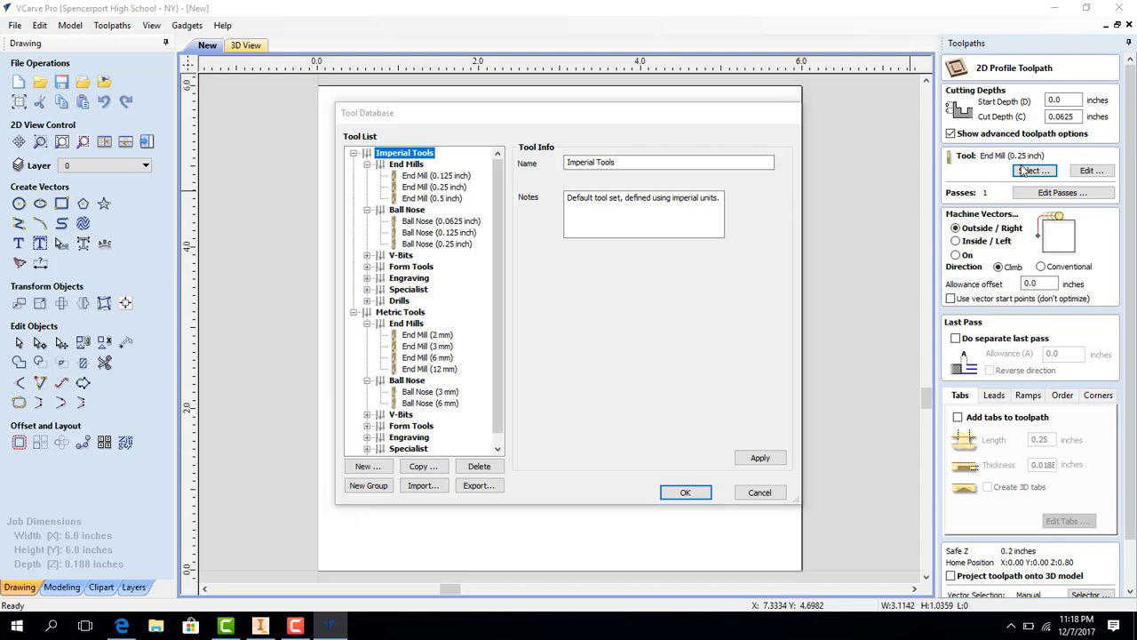
{"action": "left_click", "coordinate": [758, 491]}
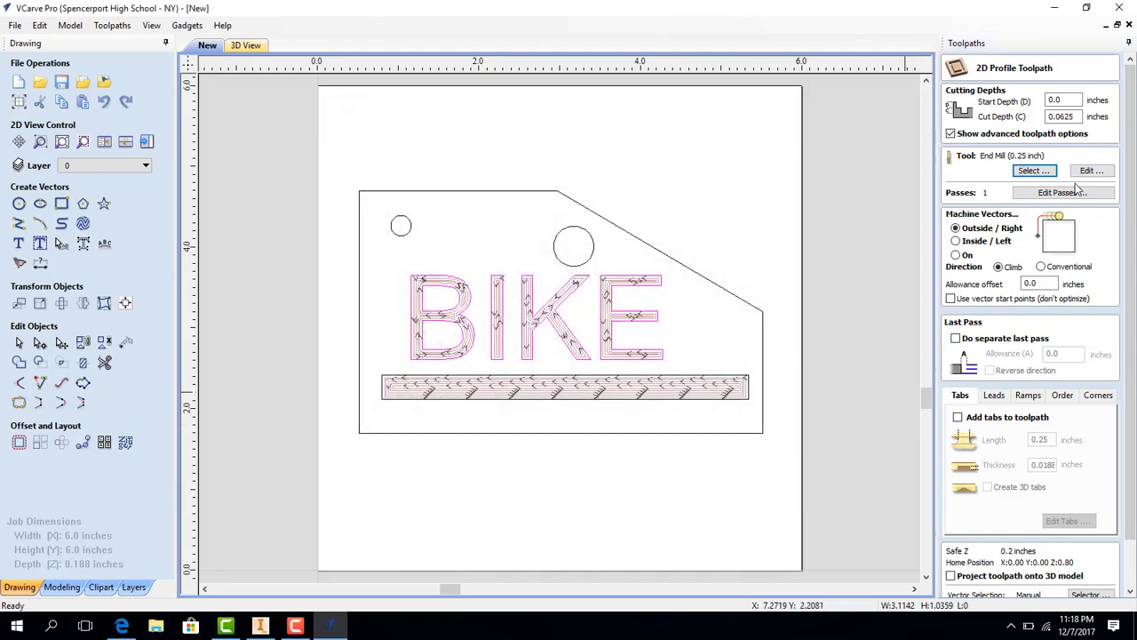
{"action": "left_click", "coordinate": [1090, 170]}
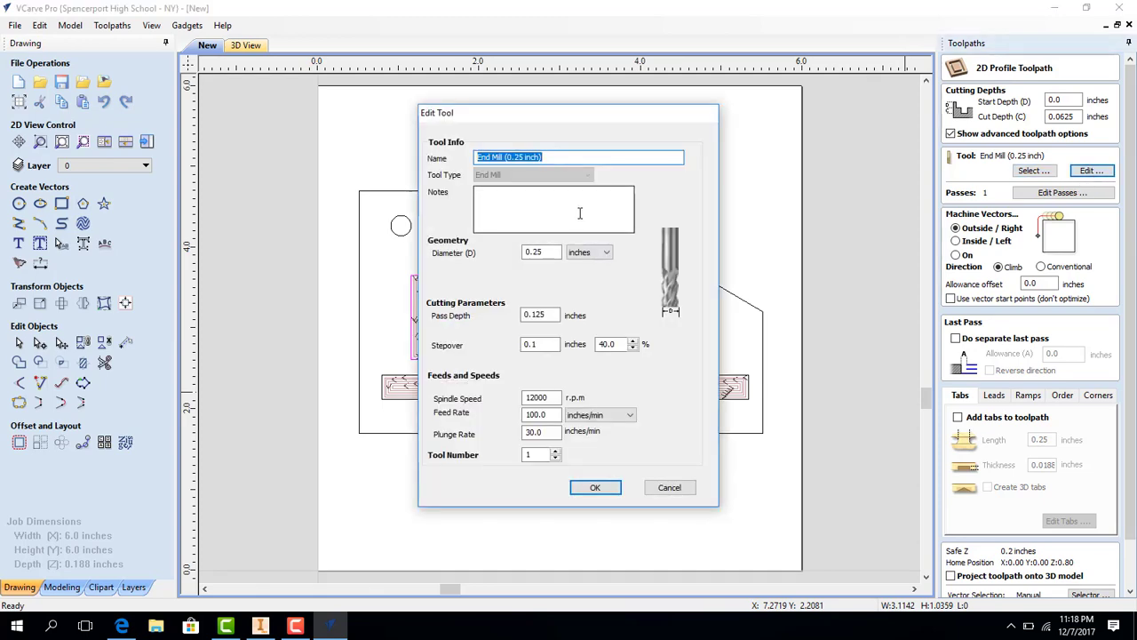
{"action": "left_click", "coordinate": [579, 213]}
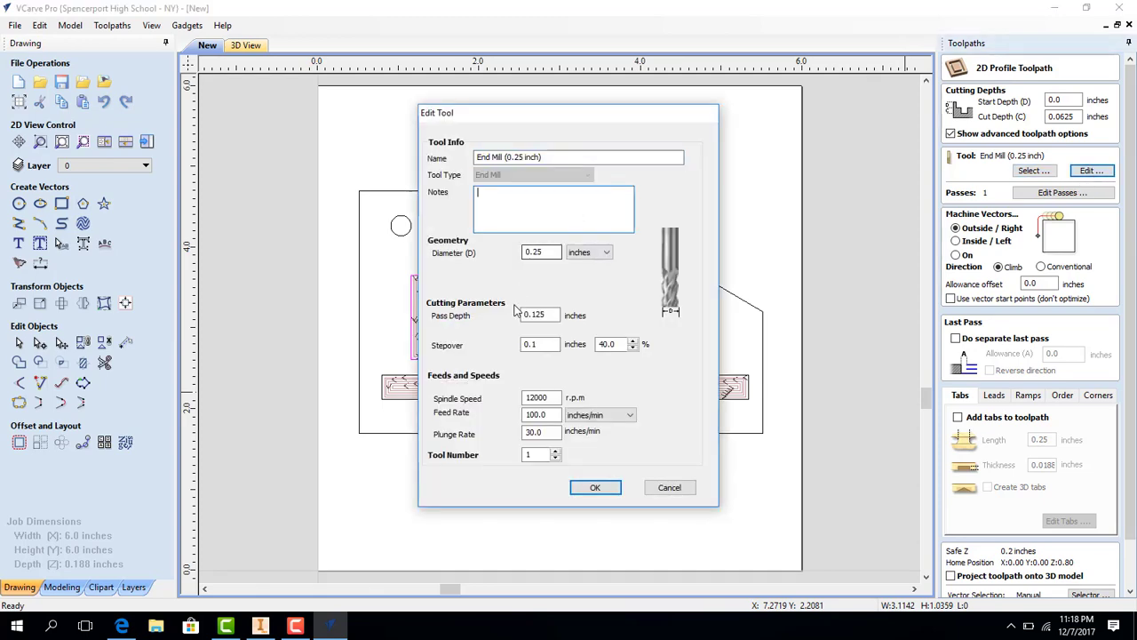
{"action": "left_click", "coordinate": [537, 251]}
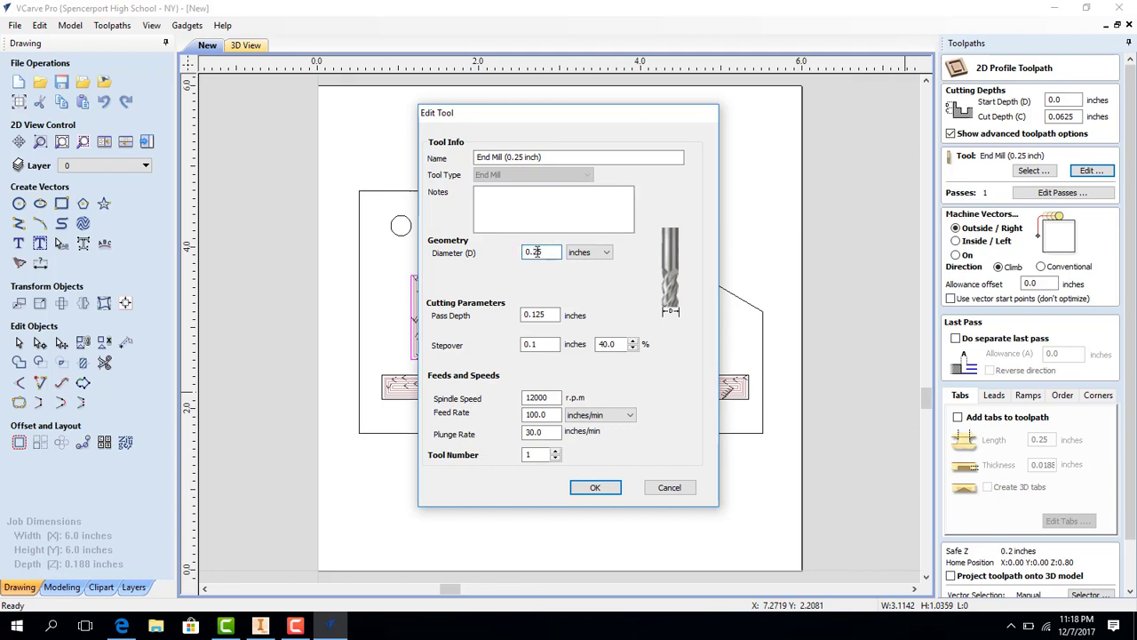
{"action": "type", "text": "06"}
Set the profile end mill's feed rate to 40 and plunge rate to 15 inches/min, and accept the tool changes.
{"action": "left_click", "coordinate": [556, 414]}
{"action": "key", "text": "BackSpace"}
{"action": "key", "text": "BackSpace"}
{"action": "key", "text": "BackSpace"}
{"action": "key", "text": "BackSpace"}
{"action": "key", "text": "BackSpace"}
{"action": "type", "text": "40"}
{"action": "left_click", "coordinate": [548, 430]}
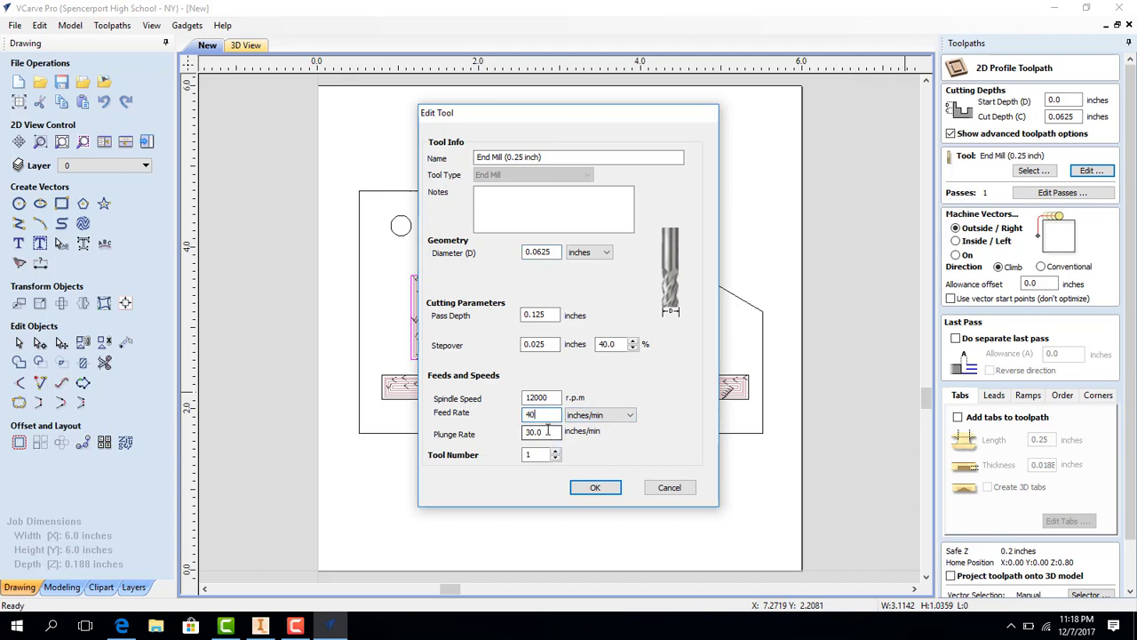
{"action": "double_click", "coordinate": [548, 430]}
{"action": "key", "text": "BackSpace"}
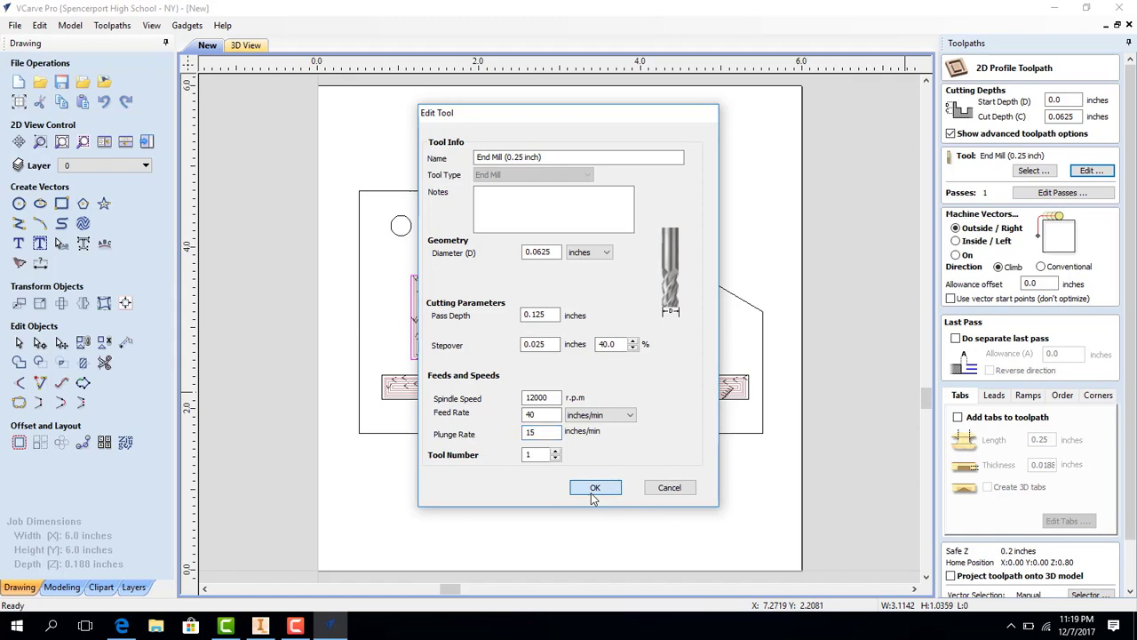
{"action": "left_click", "coordinate": [592, 493]}
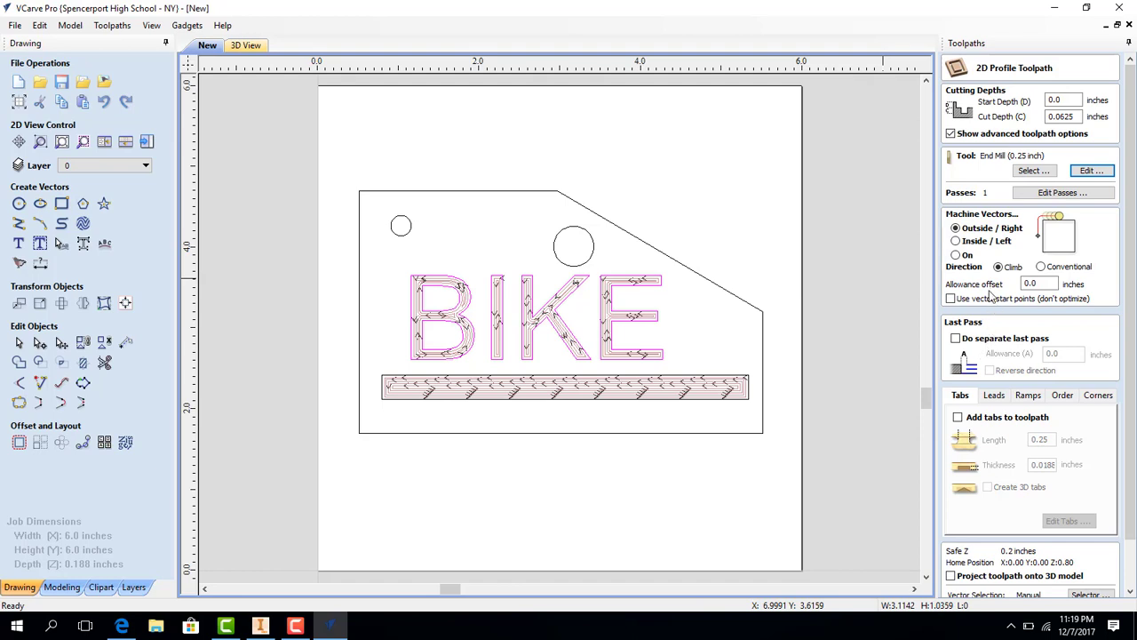
Set the profile to machine Inside / Left of the vectors and enable adding tabs to the toolpath.
{"action": "left_click", "coordinate": [956, 241]}
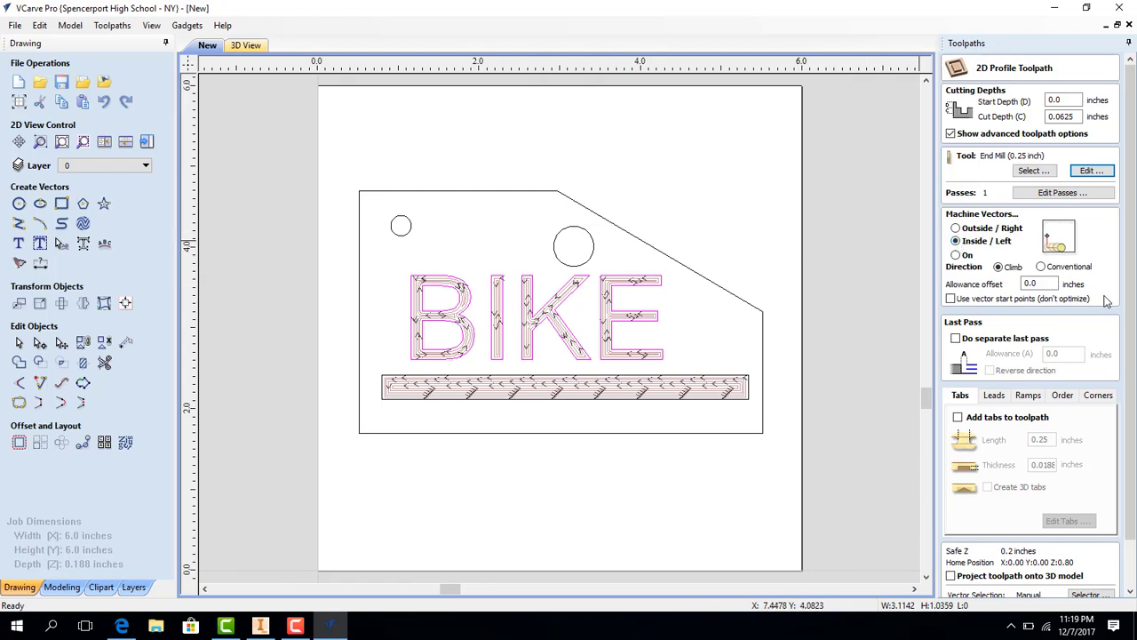
{"action": "scroll", "coordinate": [1069, 405], "scroll_direction": "down", "scroll_amount": 1}
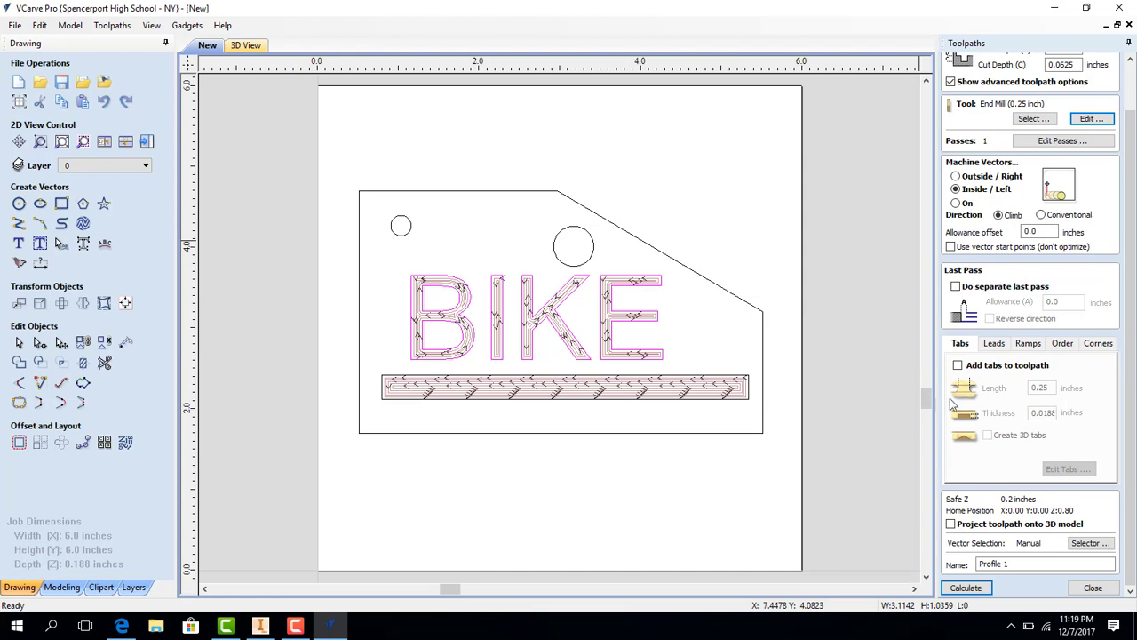
{"action": "left_click", "coordinate": [958, 365]}
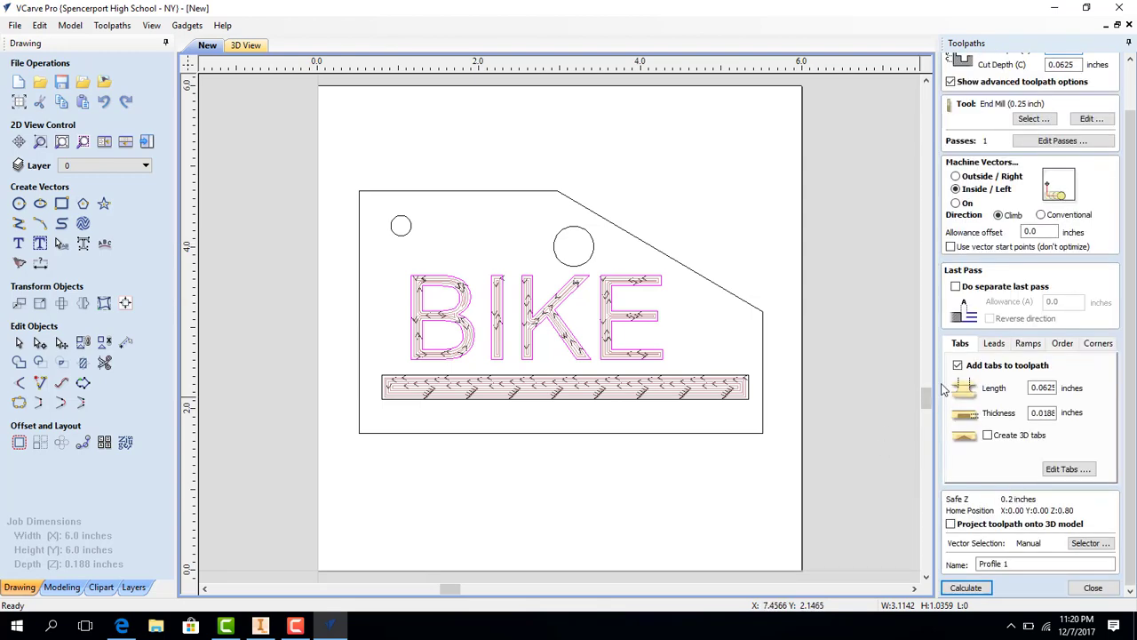
Set the profile toolpath's cut depth to .188 inches.
{"action": "scroll", "coordinate": [1058, 246], "scroll_direction": "up", "scroll_amount": 1}
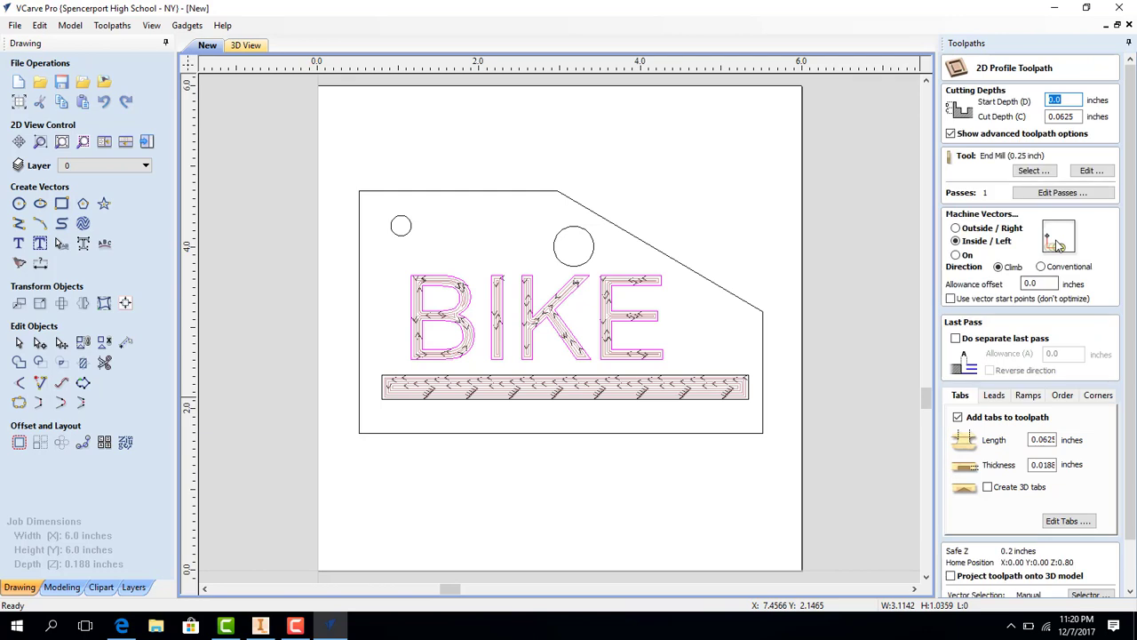
{"action": "left_click", "coordinate": [1080, 118]}
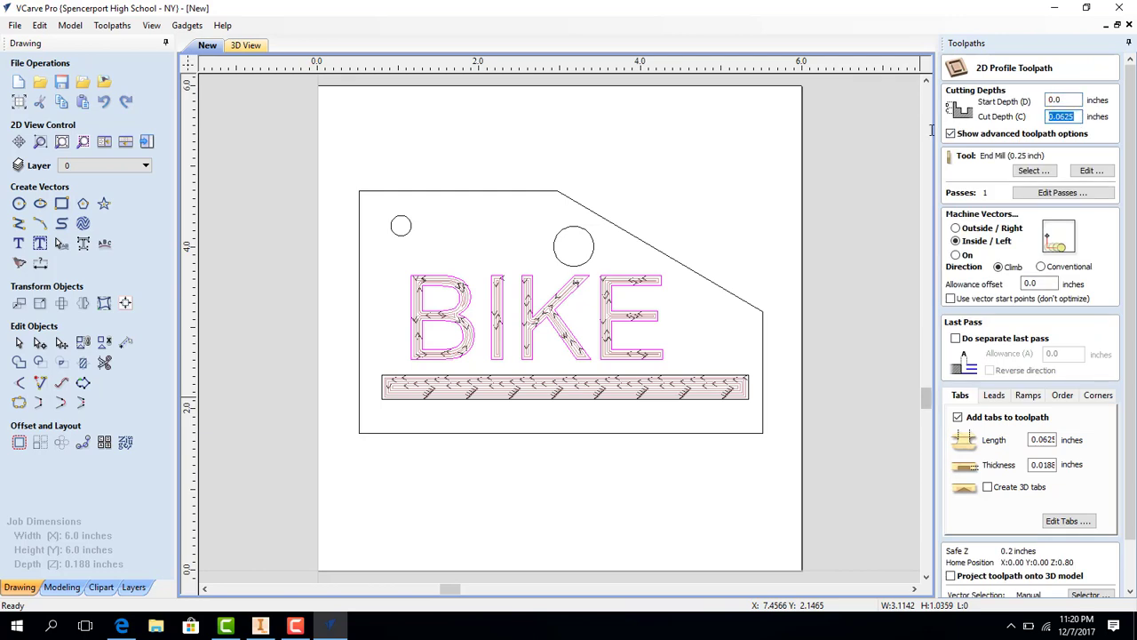
{"action": "type", "text": ".188"}
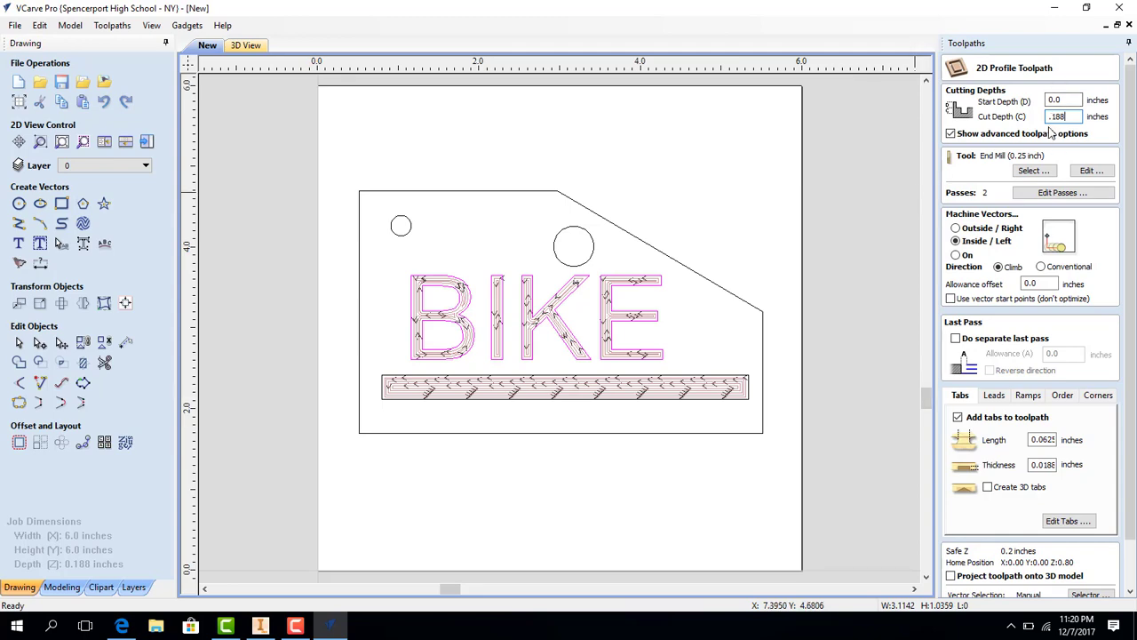
Rename the profile toolpath's tool as End Mill (0.0625 inch) and accept the edit.
{"action": "left_click", "coordinate": [1084, 172]}
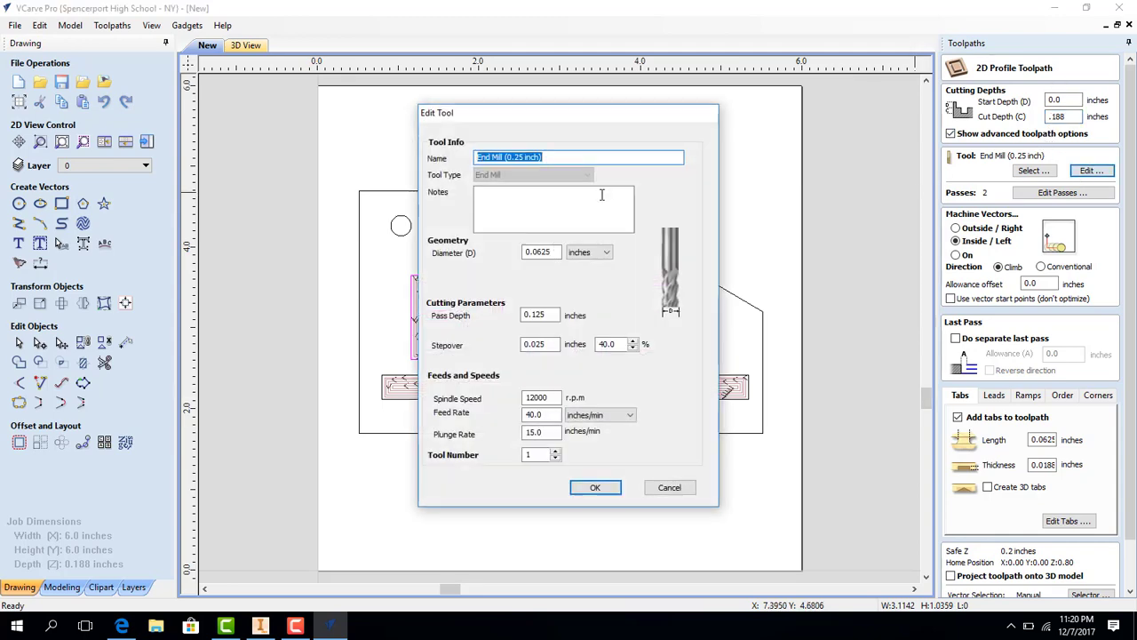
{"action": "left_click", "coordinate": [512, 157]}
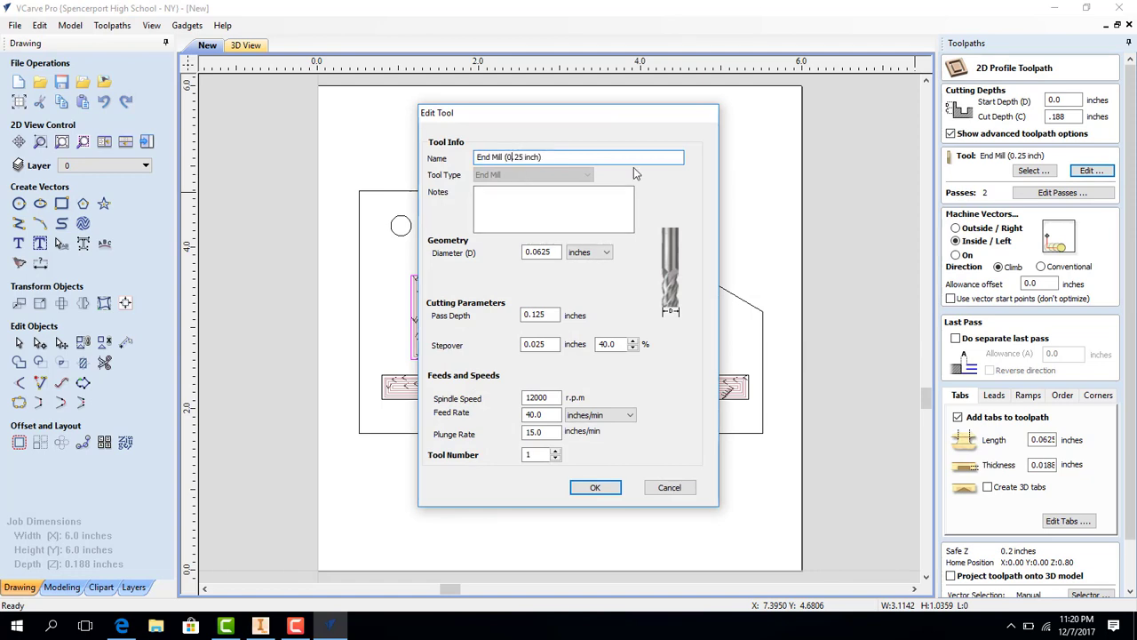
{"action": "type", "text": "06"}
{"action": "left_click", "coordinate": [593, 488]}
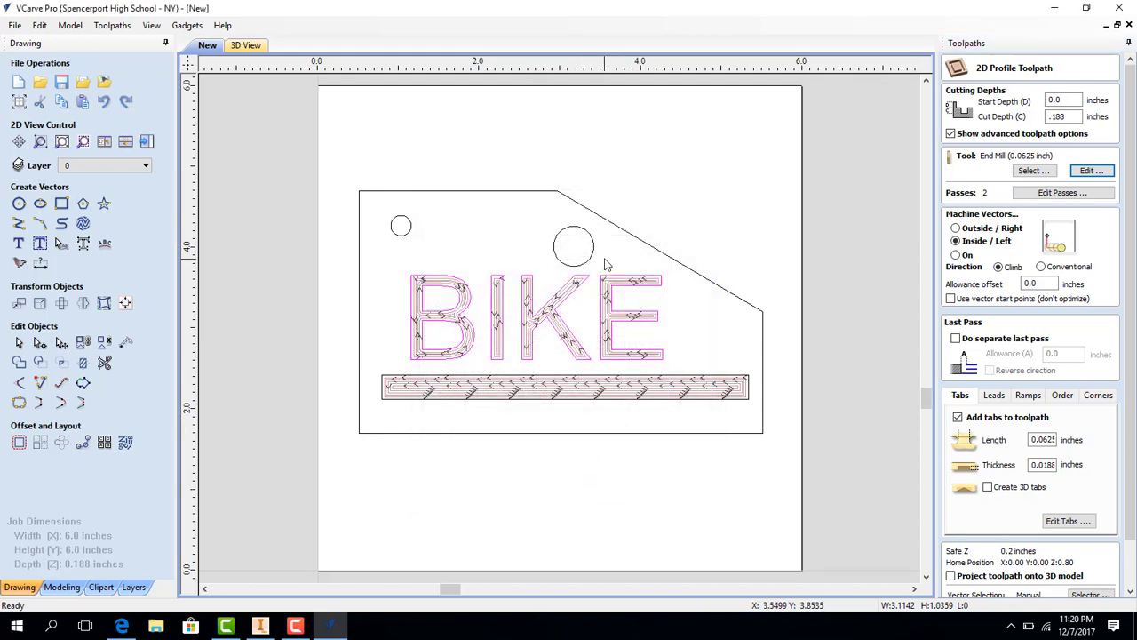
Try to select both circles for the profile toolpath.
{"action": "left_click_drag", "start_coordinate": [609, 265], "coordinate": [390, 222]}
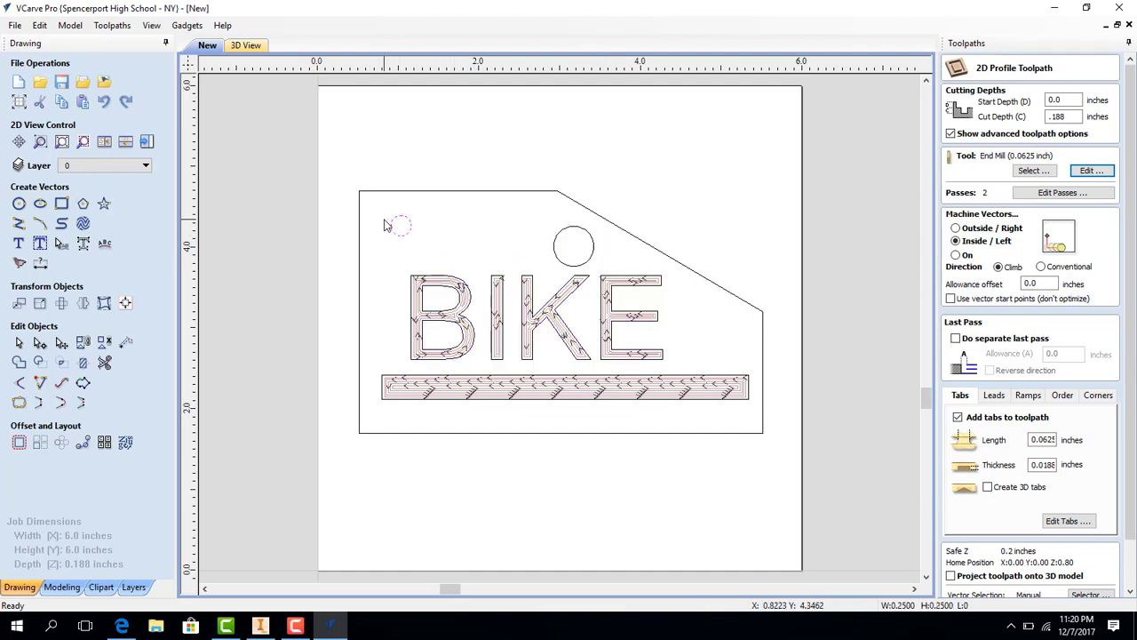
{"action": "left_click", "coordinate": [597, 243]}
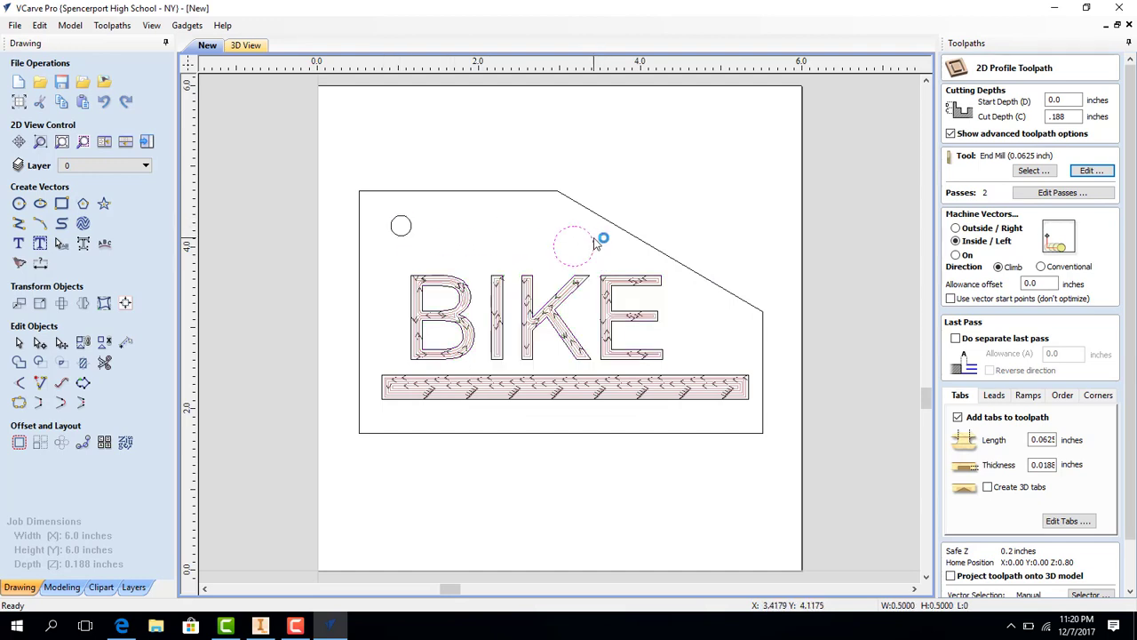
{"action": "left_click", "coordinate": [413, 229]}
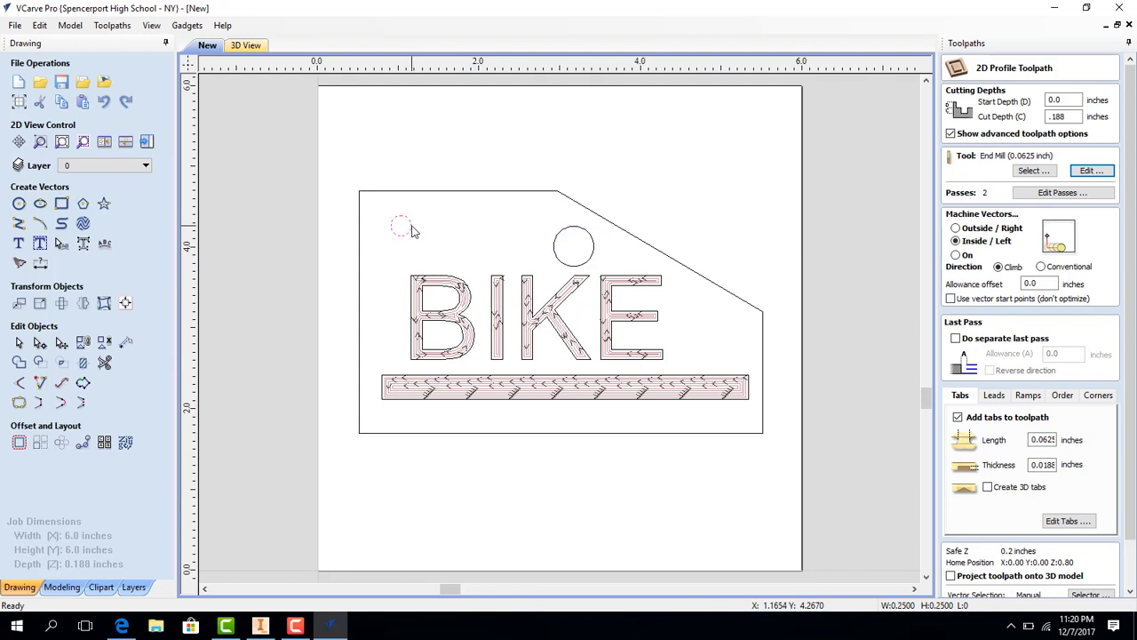
Select the larger circle and calculate Profile 1 for it, accepting that no tabs are added.
{"action": "left_click", "coordinate": [586, 245]}
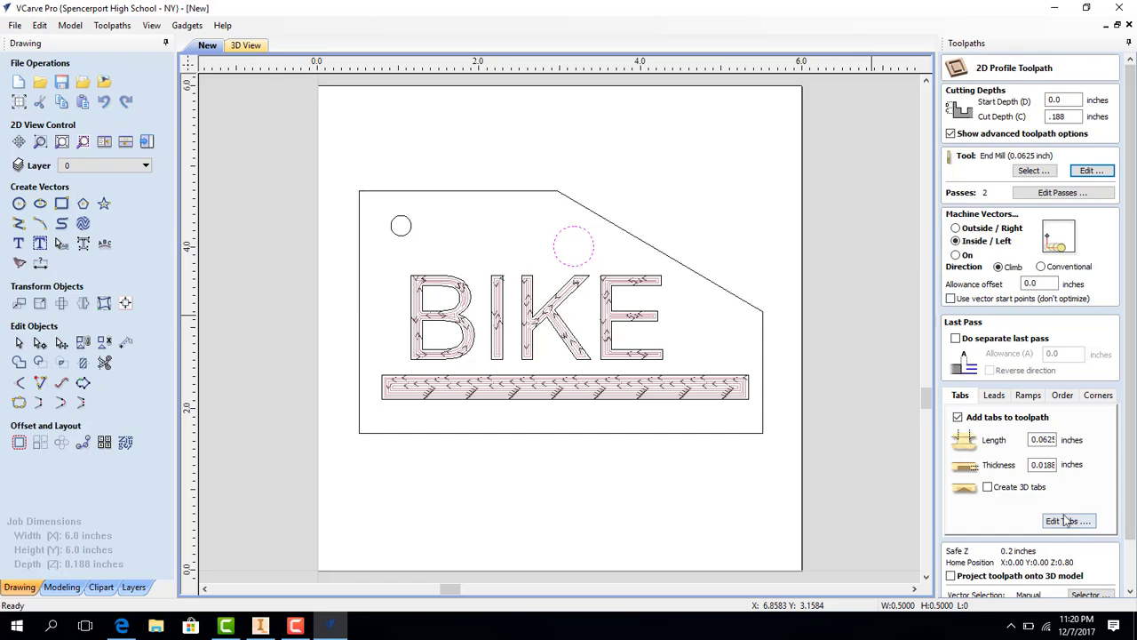
{"action": "scroll", "coordinate": [1068, 519], "scroll_direction": "down", "scroll_amount": 2}
{"action": "left_click", "coordinate": [970, 585]}
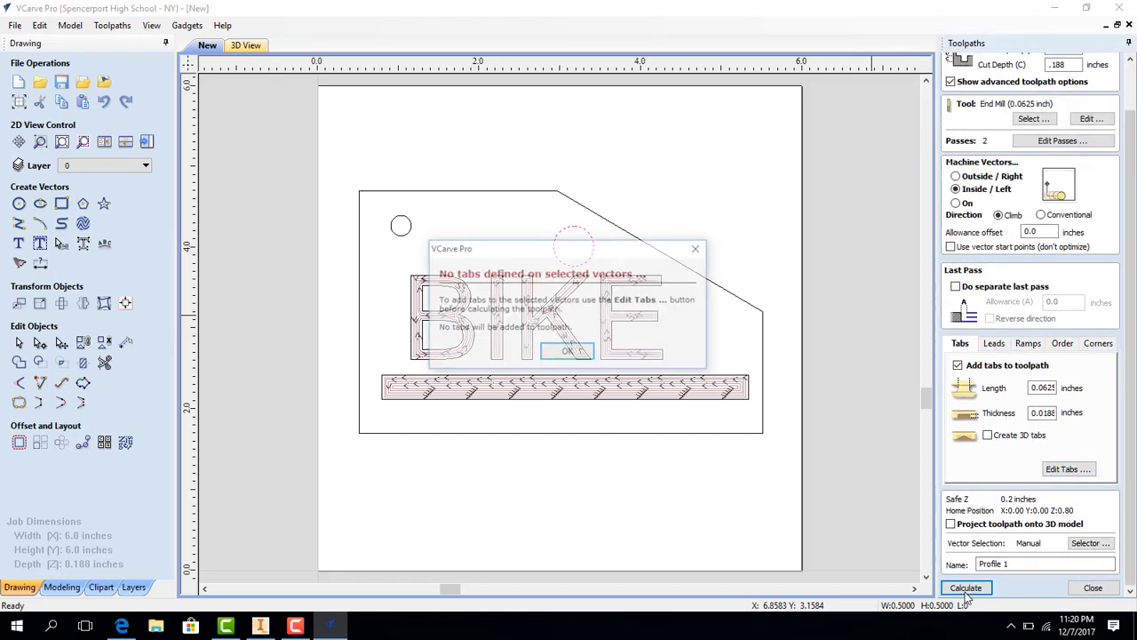
{"action": "left_click", "coordinate": [582, 351]}
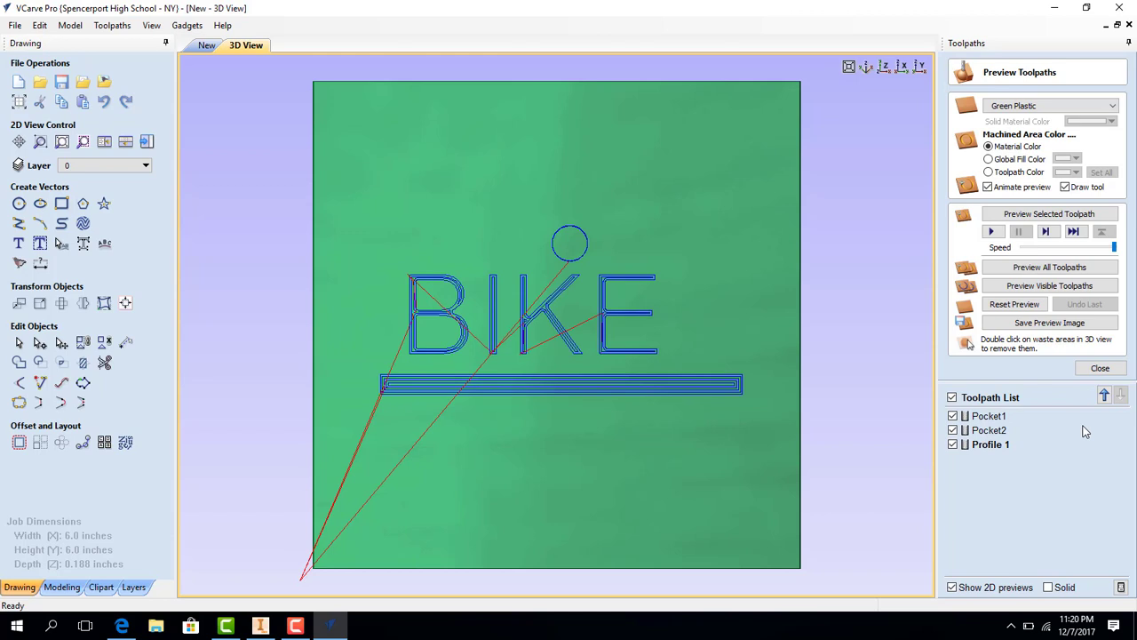
Start a second profile toolpath with its tool's diameter set to 0.0625 inches, feed rate 40 and plunge rate 15 inches/min.
{"action": "left_click", "coordinate": [1101, 368]}
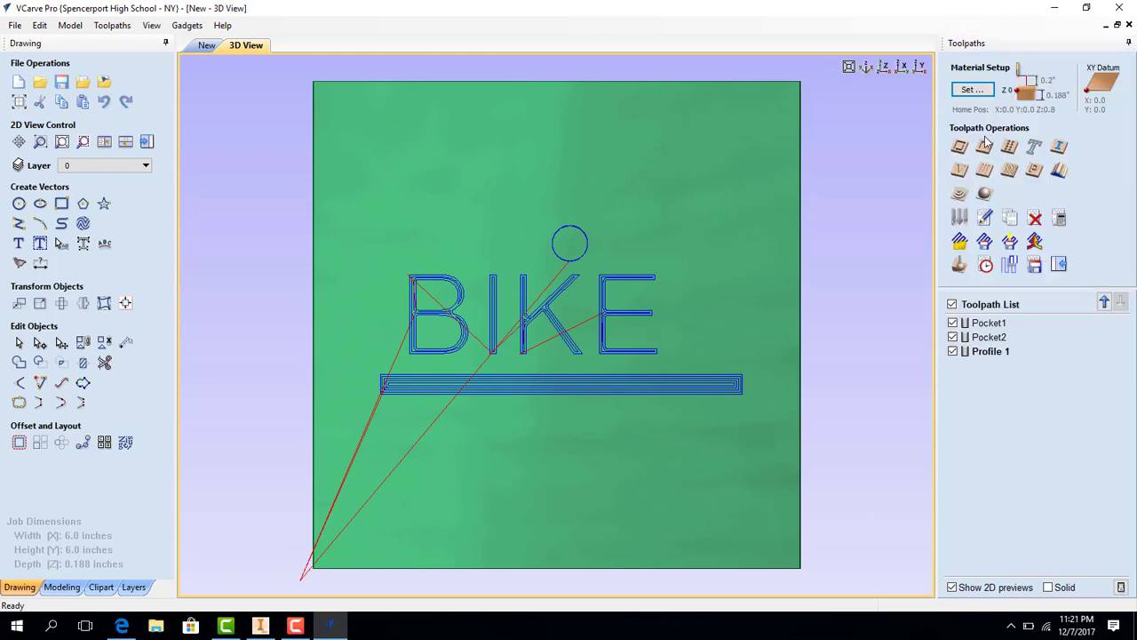
{"action": "left_click", "coordinate": [961, 148]}
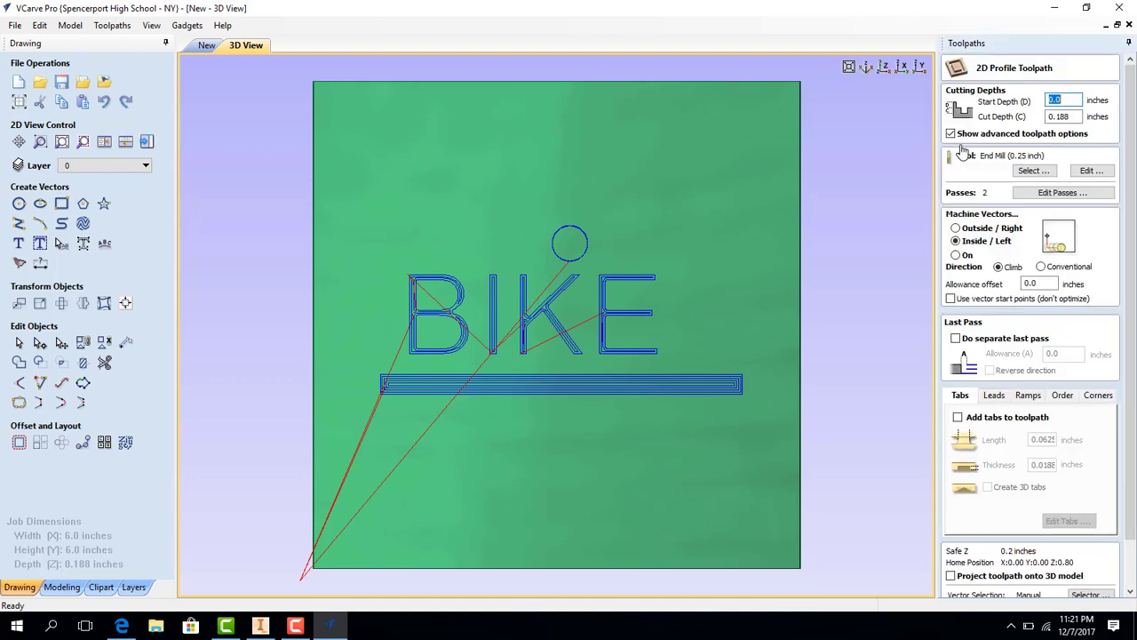
{"action": "left_click", "coordinate": [1089, 171]}
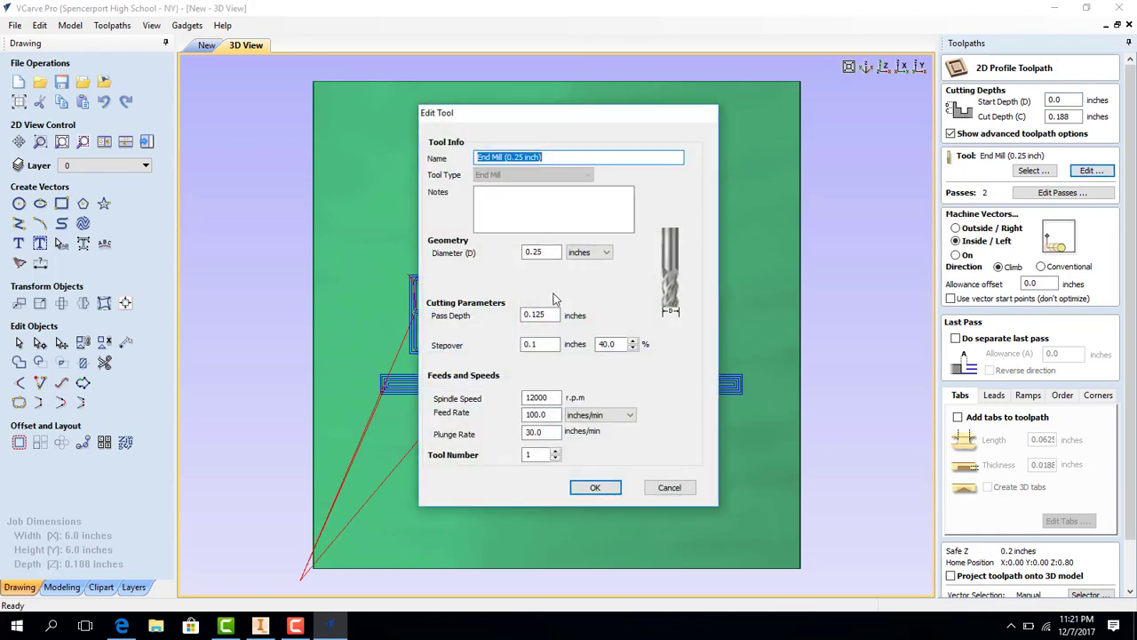
{"action": "left_click", "coordinate": [539, 253]}
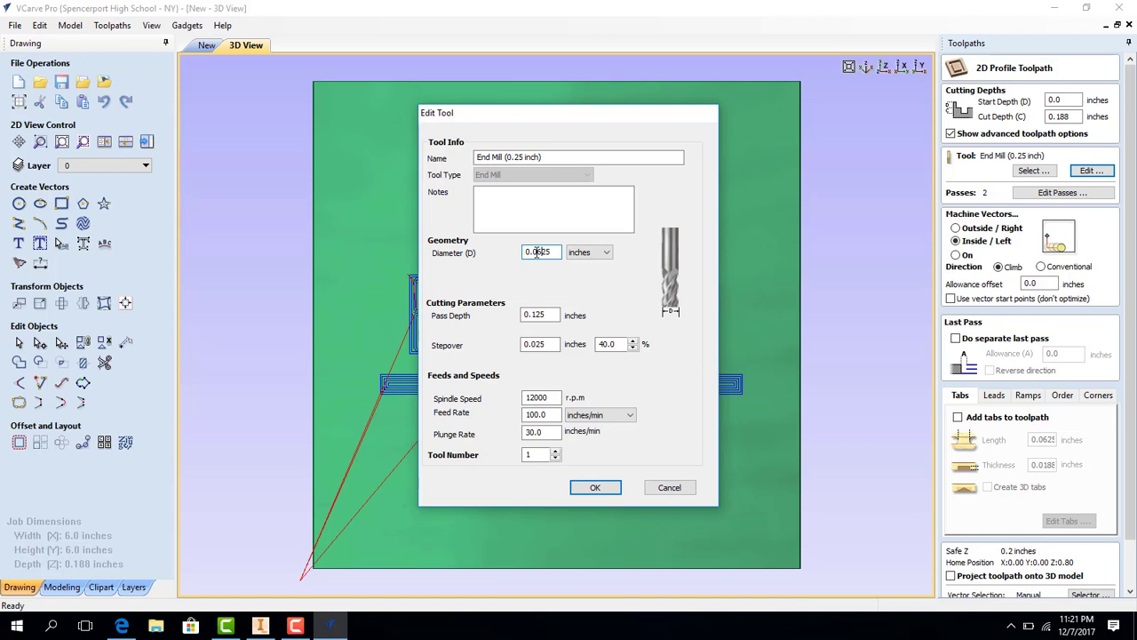
{"action": "left_click", "coordinate": [546, 414]}
{"action": "left_click", "coordinate": [551, 433]}
{"action": "key", "text": "BackSpace"}
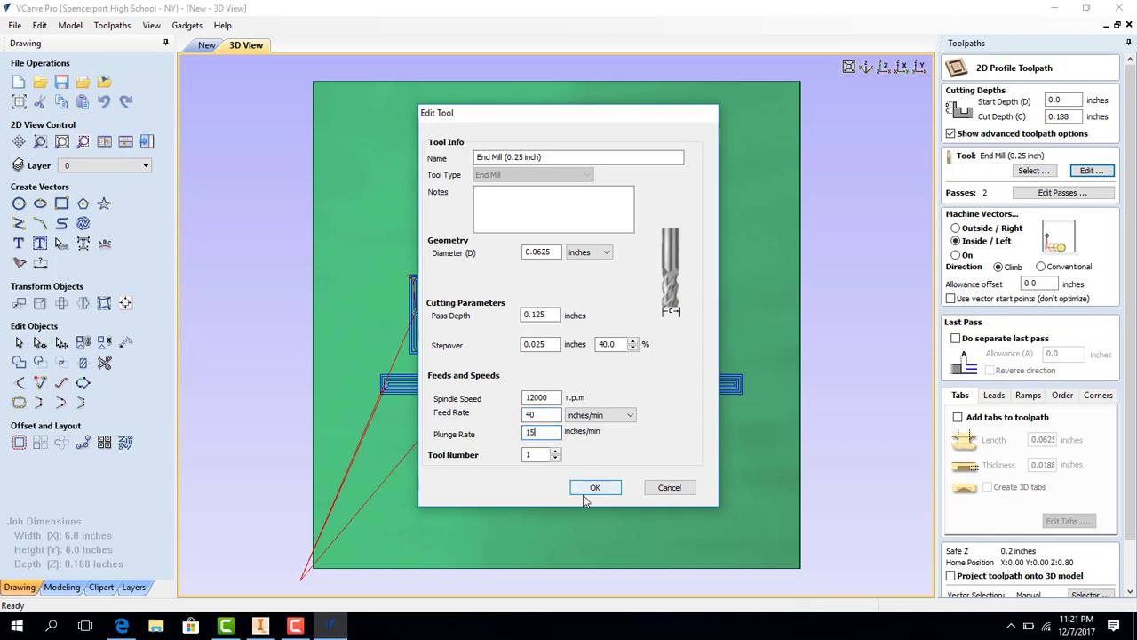
Rename the second profile toolpath's tool as End Mill (0.0625 inch) and accept the tool edit.
{"action": "left_click", "coordinate": [515, 157]}
{"action": "type", "text": "1"}
{"action": "key", "text": "BackSpace"}
{"action": "type", "text": "06"}
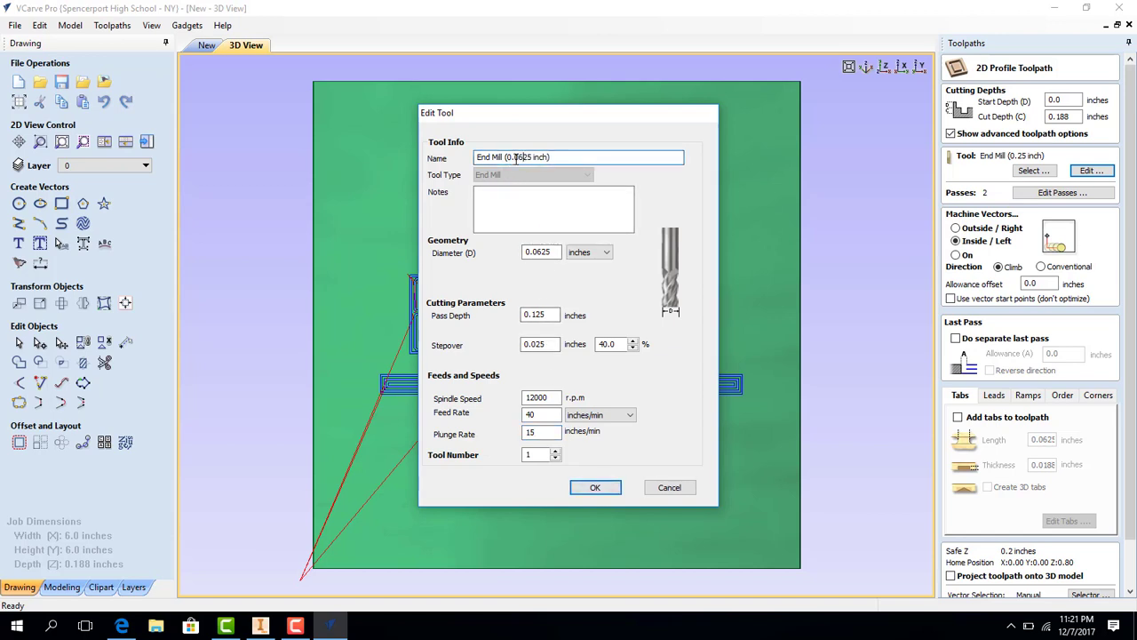
{"action": "left_click", "coordinate": [597, 487]}
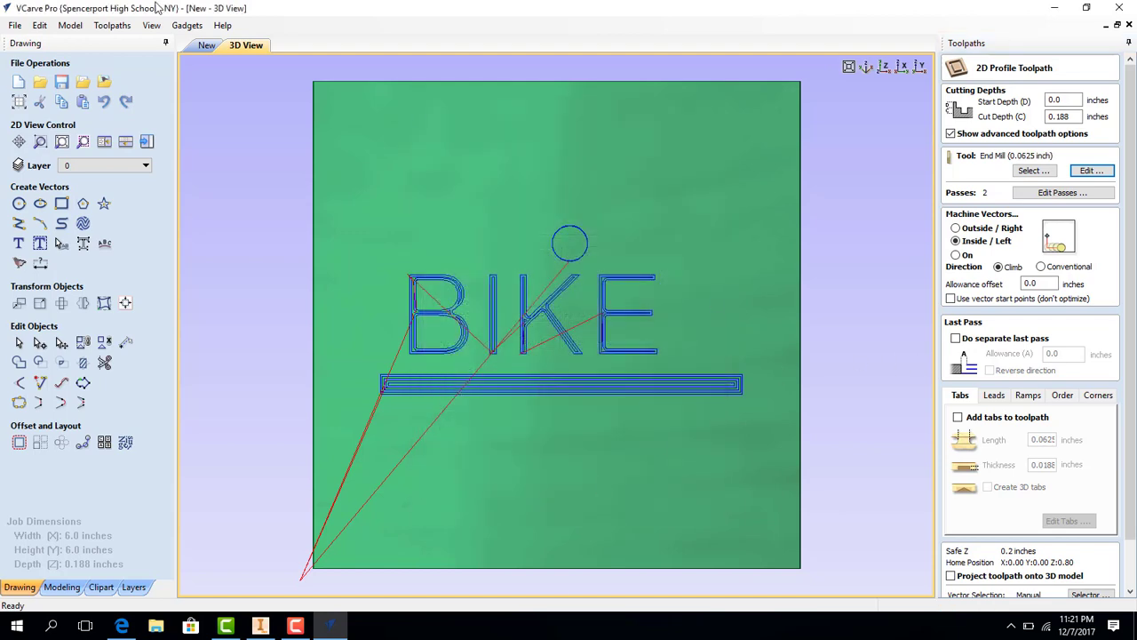
Select the smaller circle in the 2D drawing, calculate Profile 2 for it, and leave the preview.
{"action": "left_click", "coordinate": [206, 44]}
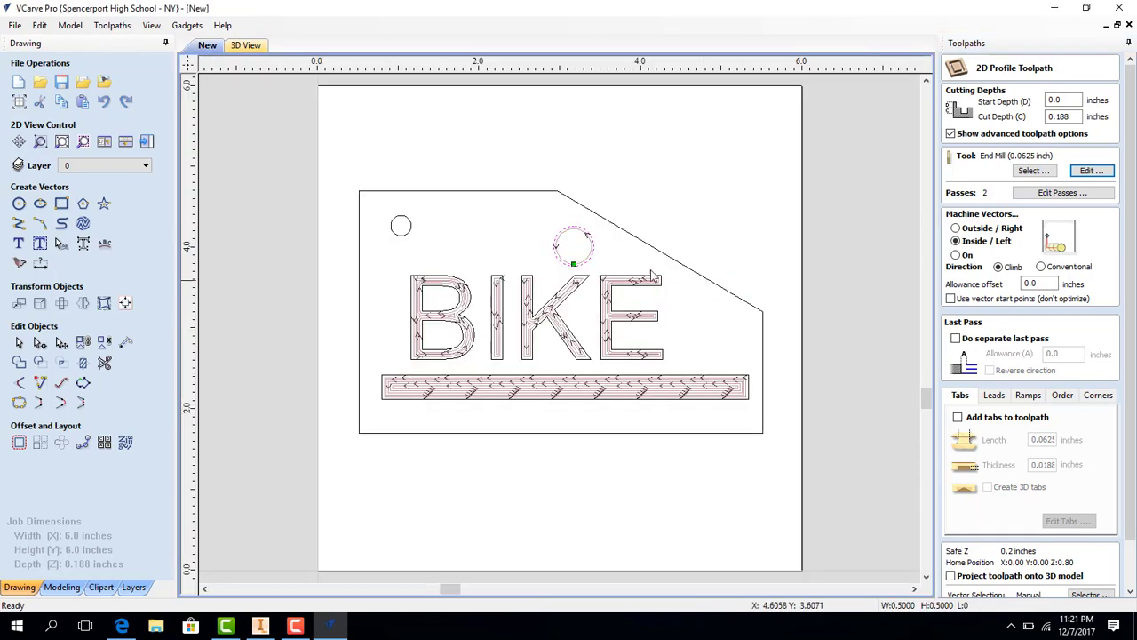
{"action": "left_click", "coordinate": [403, 232]}
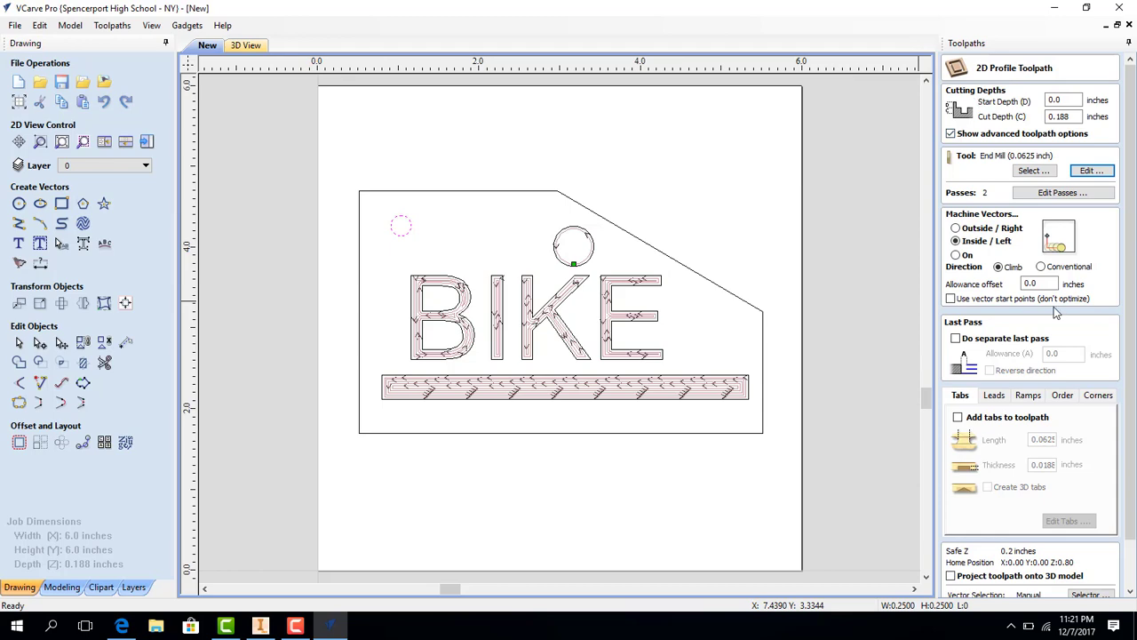
{"action": "scroll", "coordinate": [1036, 560], "scroll_direction": "down", "scroll_amount": 2}
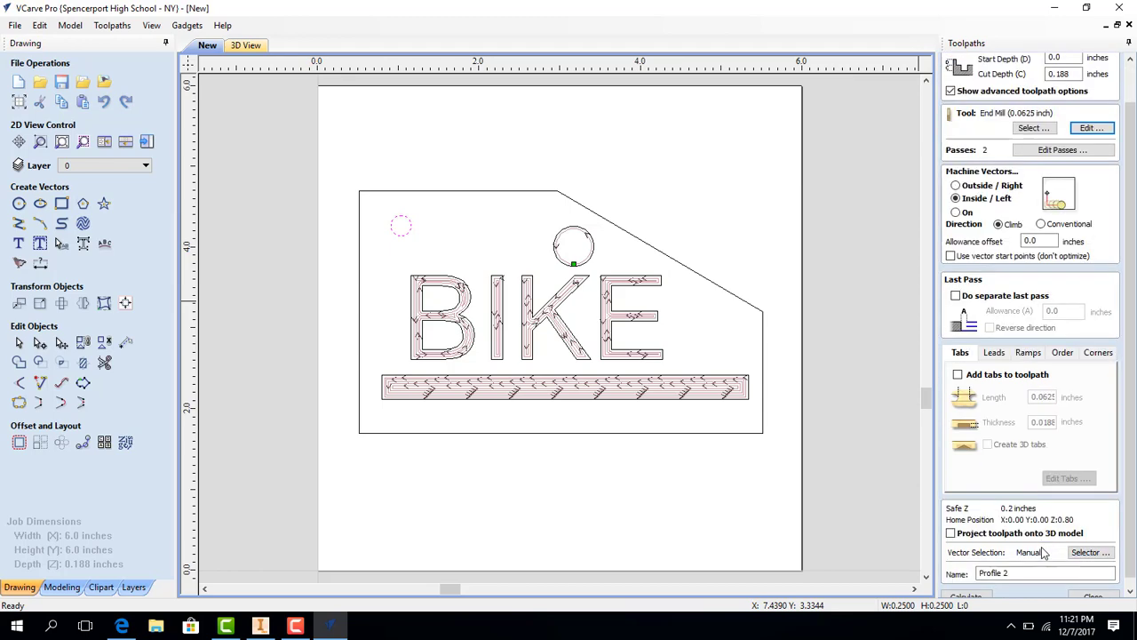
{"action": "left_click", "coordinate": [973, 587]}
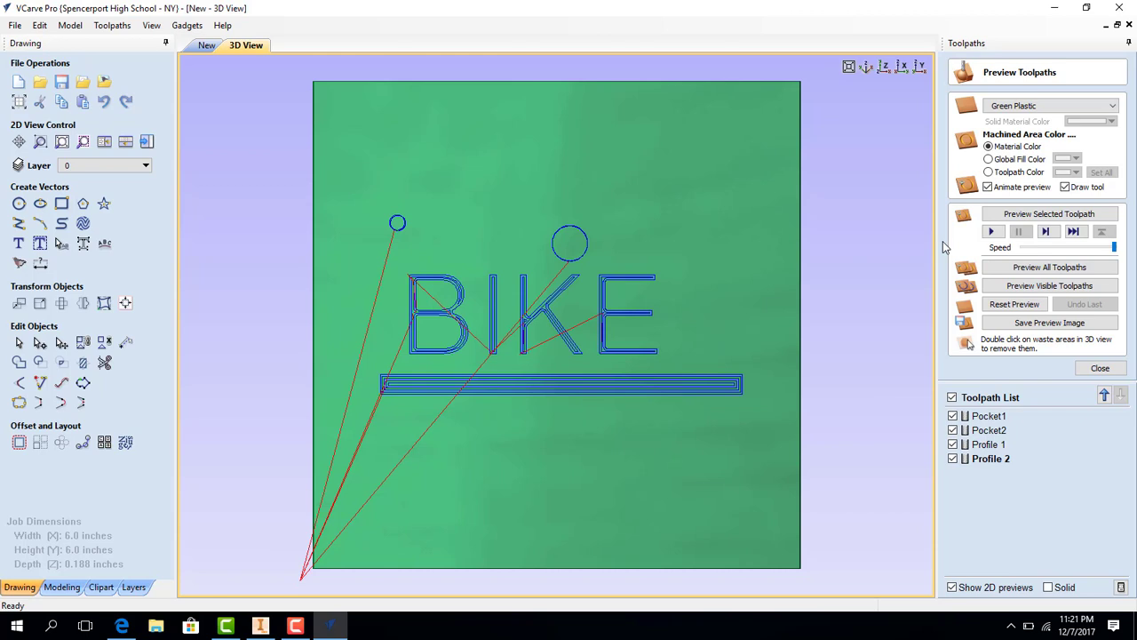
{"action": "left_click", "coordinate": [1114, 372]}
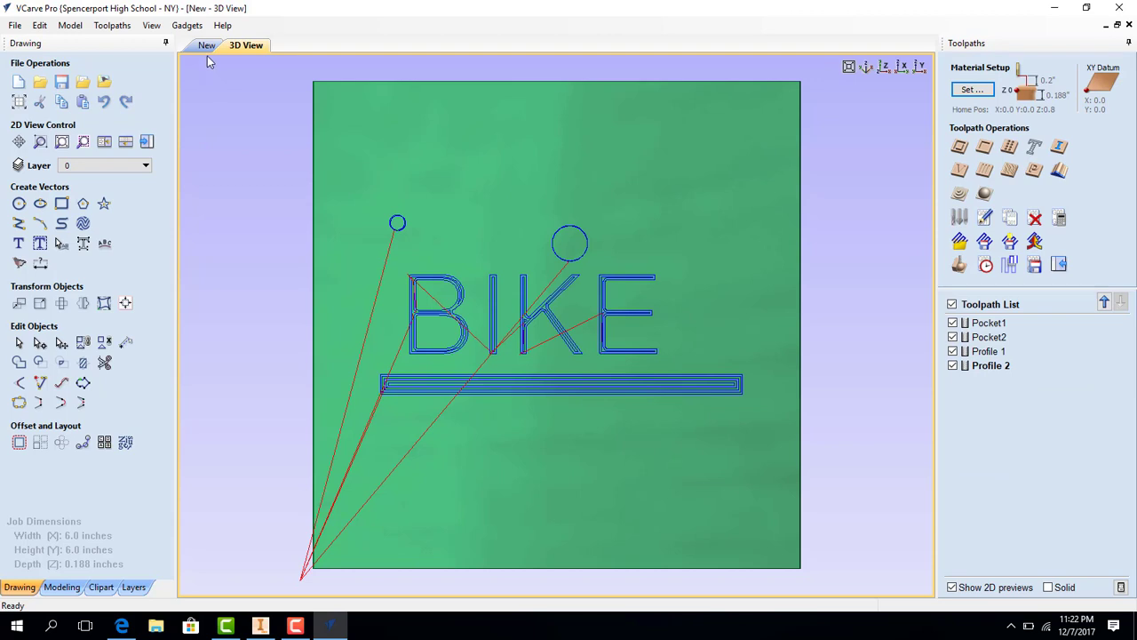
Start a third profile toolpath and select the part's outer outline in the 2D drawing for it.
{"action": "left_click", "coordinate": [957, 155]}
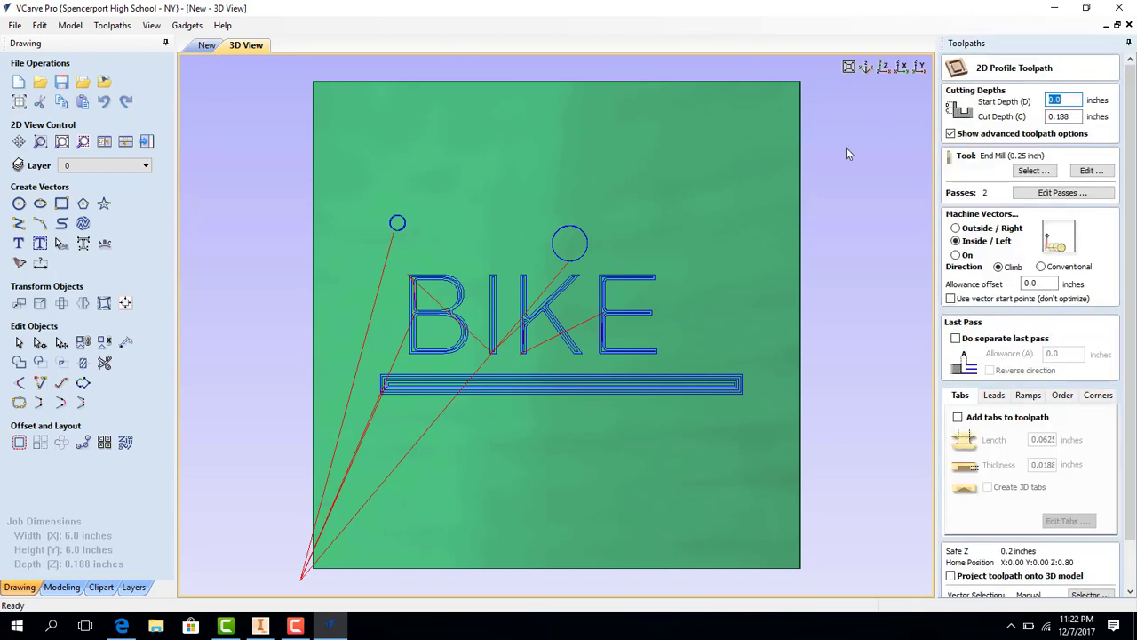
{"action": "left_click", "coordinate": [206, 45]}
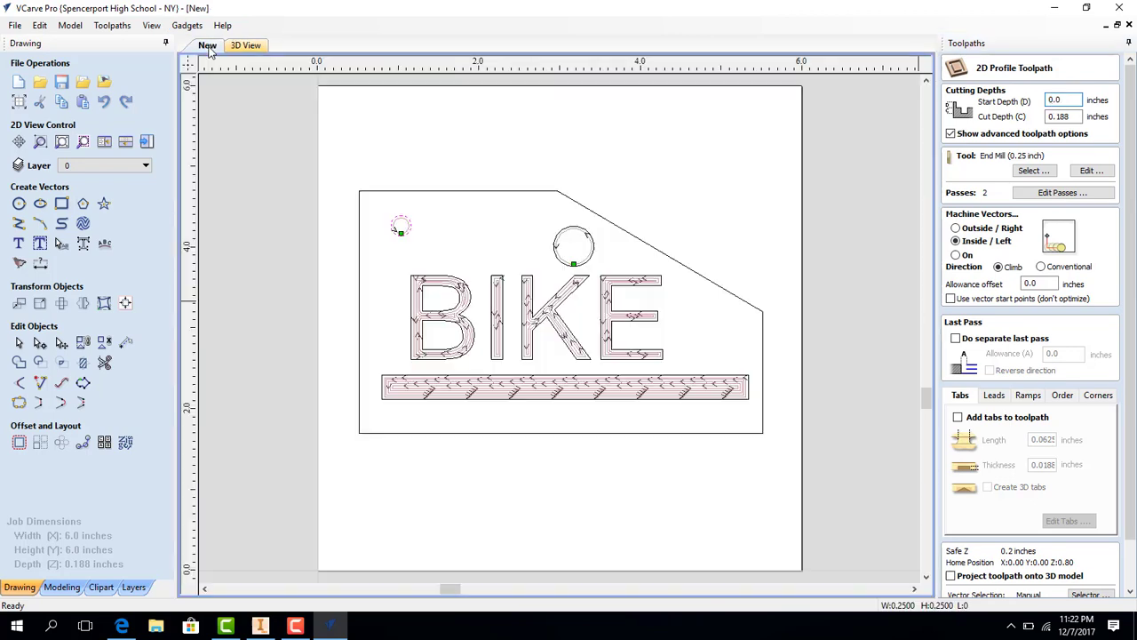
{"action": "left_click", "coordinate": [761, 311]}
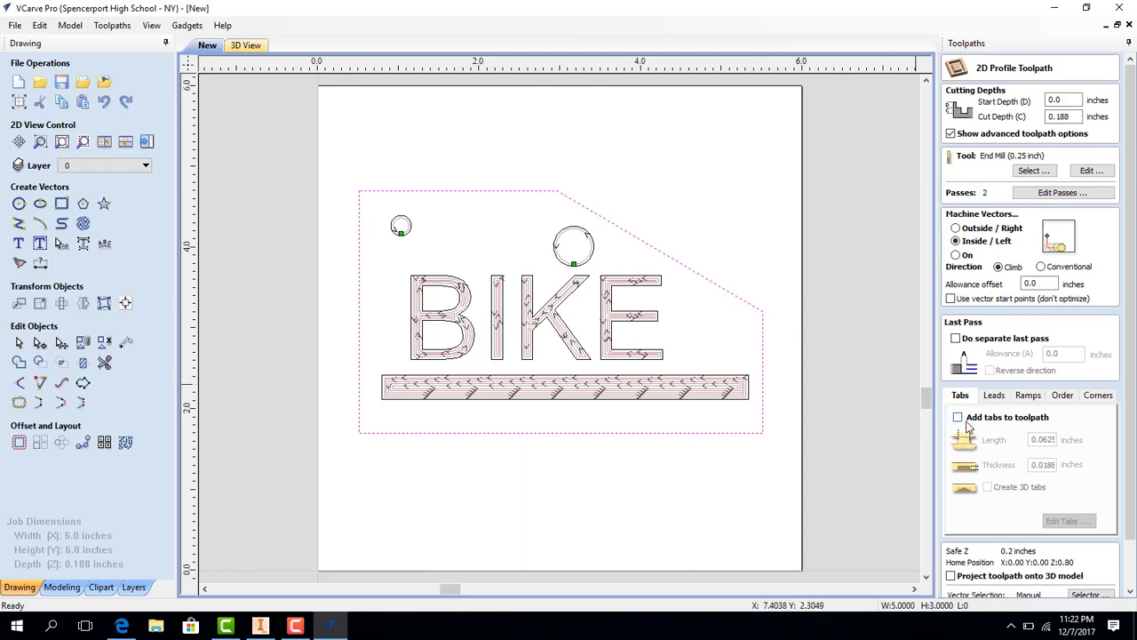
Set the outline toolpath's tool to name .0625, diameter 0.0625 inches, feed rate 40 and plunge rate 15 inches/min.
{"action": "left_click", "coordinate": [1086, 171]}
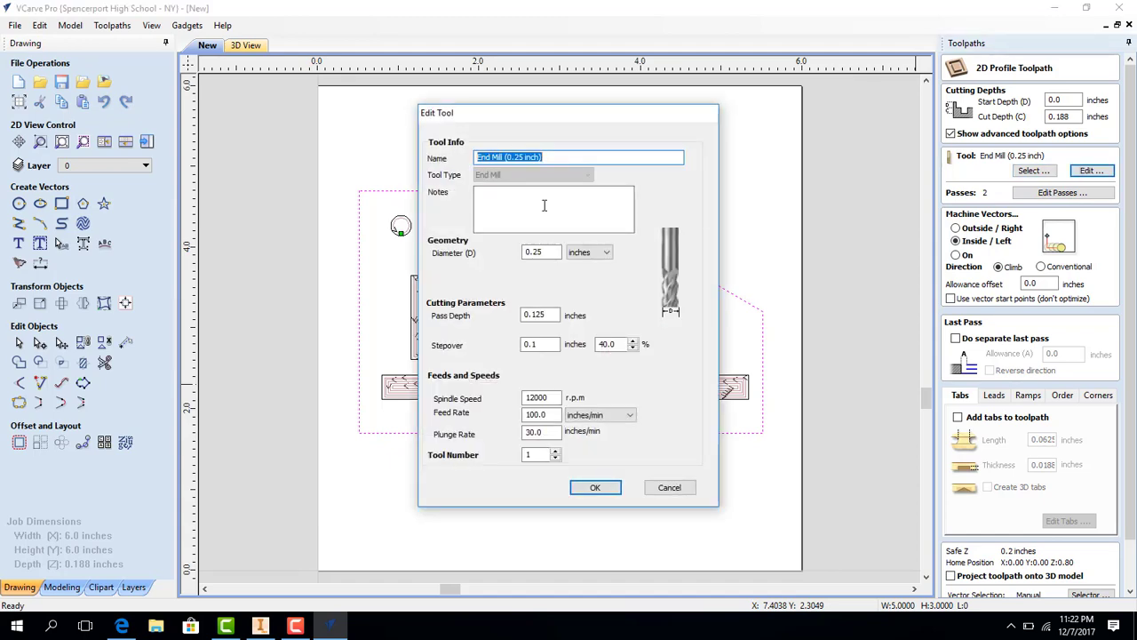
{"action": "type", "text": ".0"}
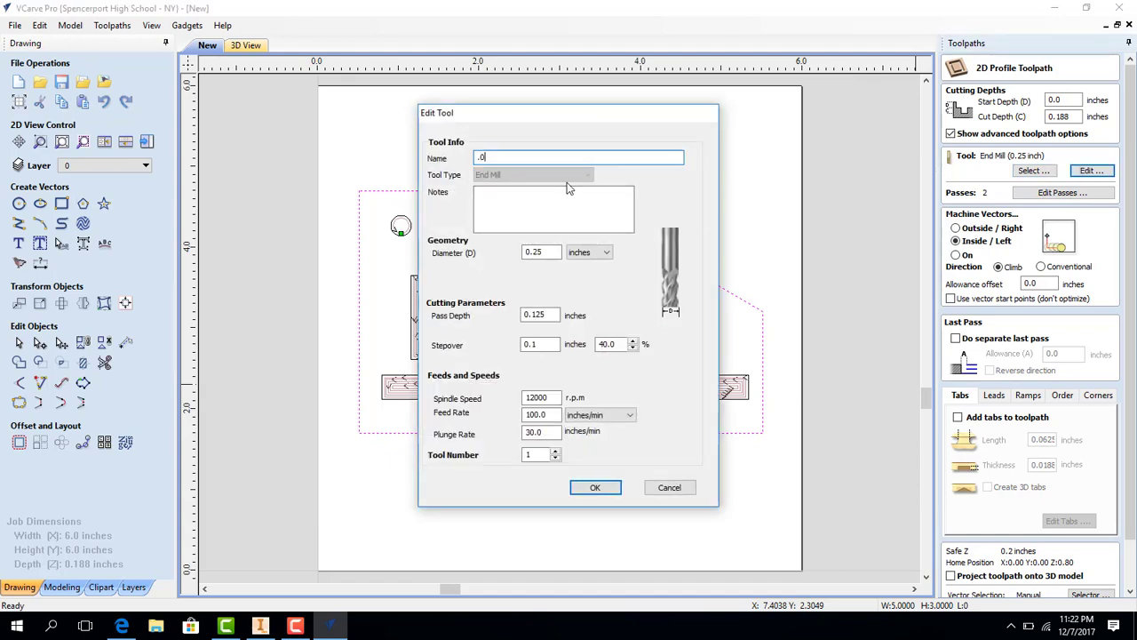
{"action": "type", "text": "625"}
{"action": "left_click", "coordinate": [527, 253]}
{"action": "left_click", "coordinate": [532, 253]}
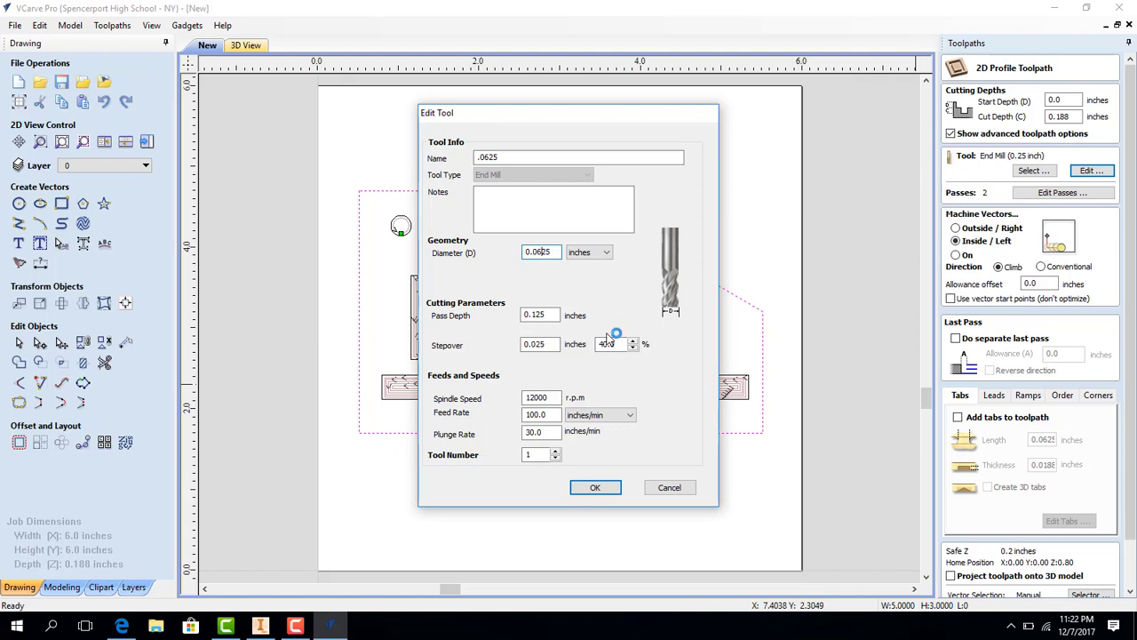
{"action": "left_click", "coordinate": [550, 414]}
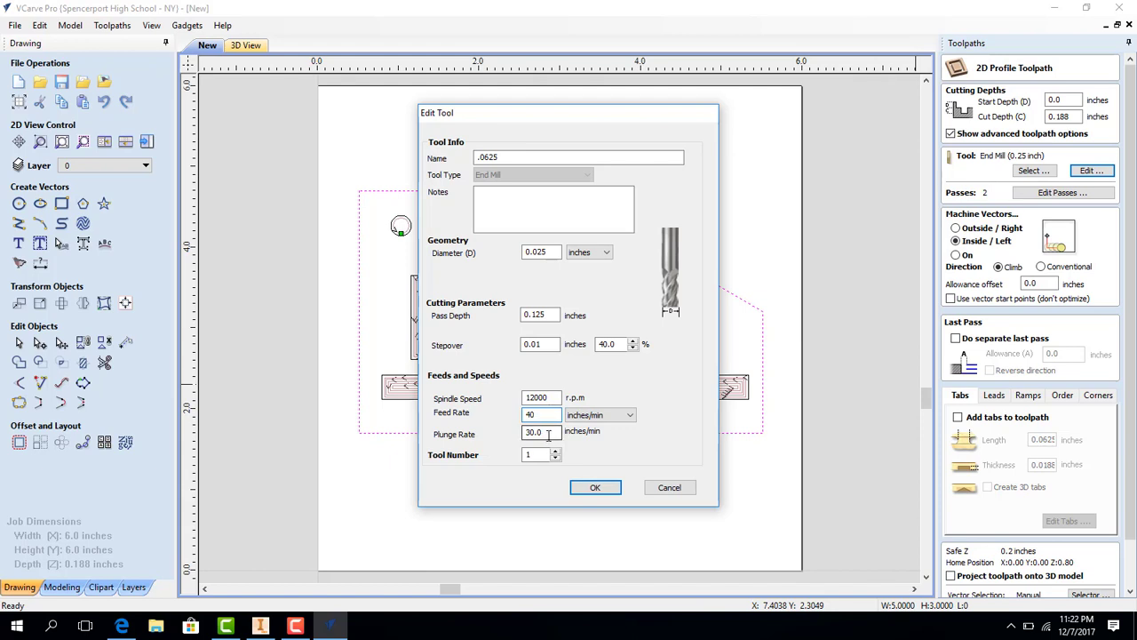
{"action": "left_click", "coordinate": [548, 433]}
{"action": "left_click", "coordinate": [538, 252]}
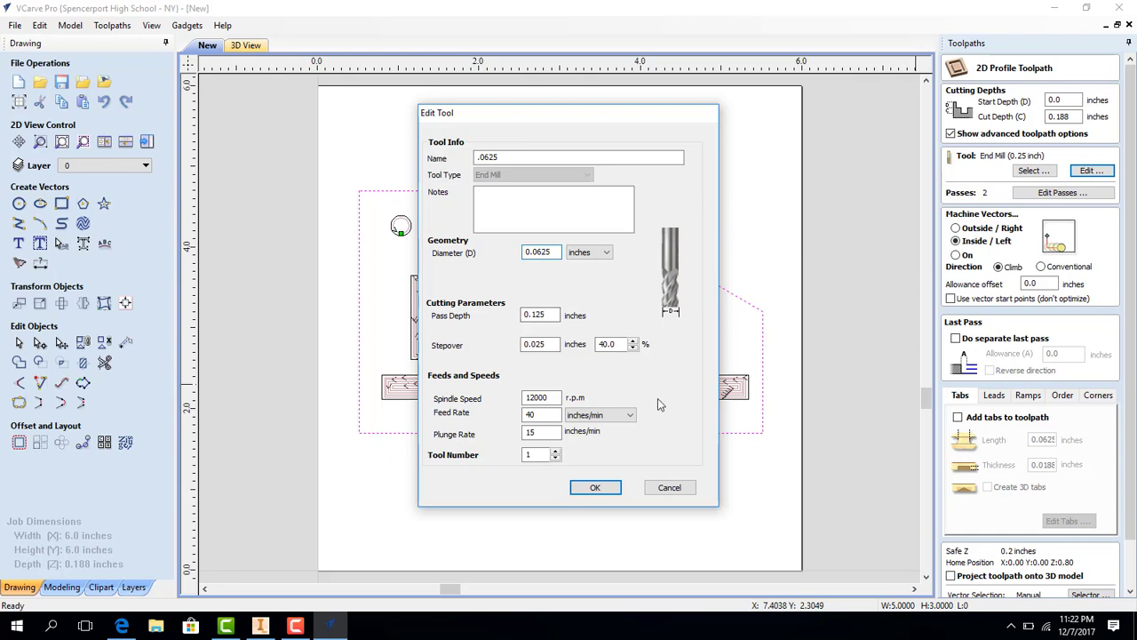
{"action": "left_click", "coordinate": [603, 491]}
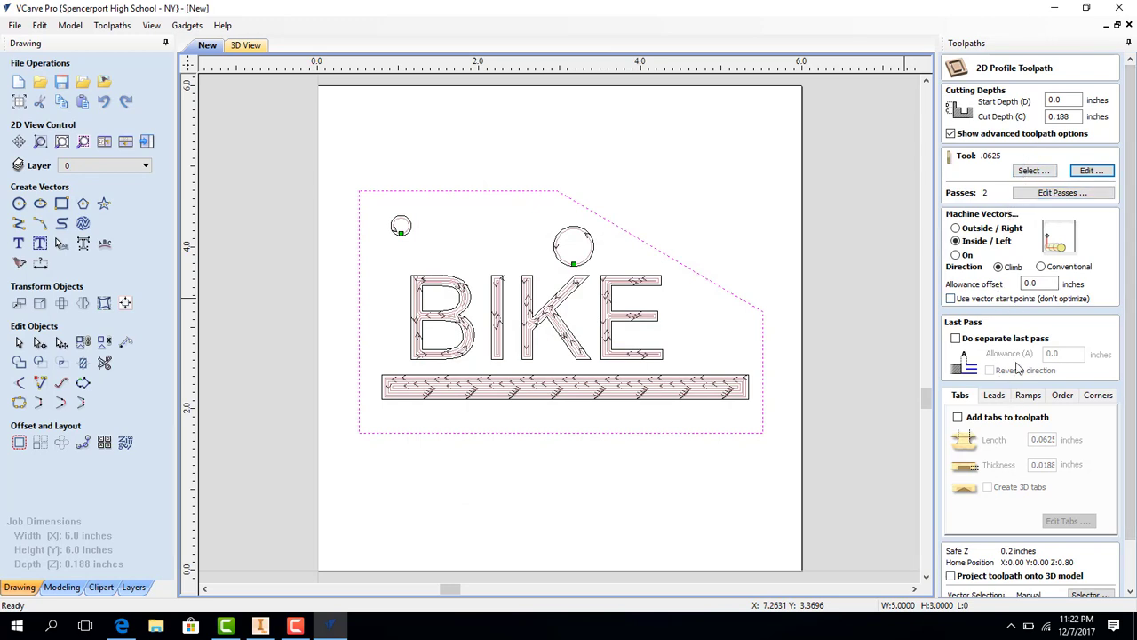
Enable tabs for the toolpath and place one each on the outline's right, bottom, left and top edges.
{"action": "left_click", "coordinate": [958, 417]}
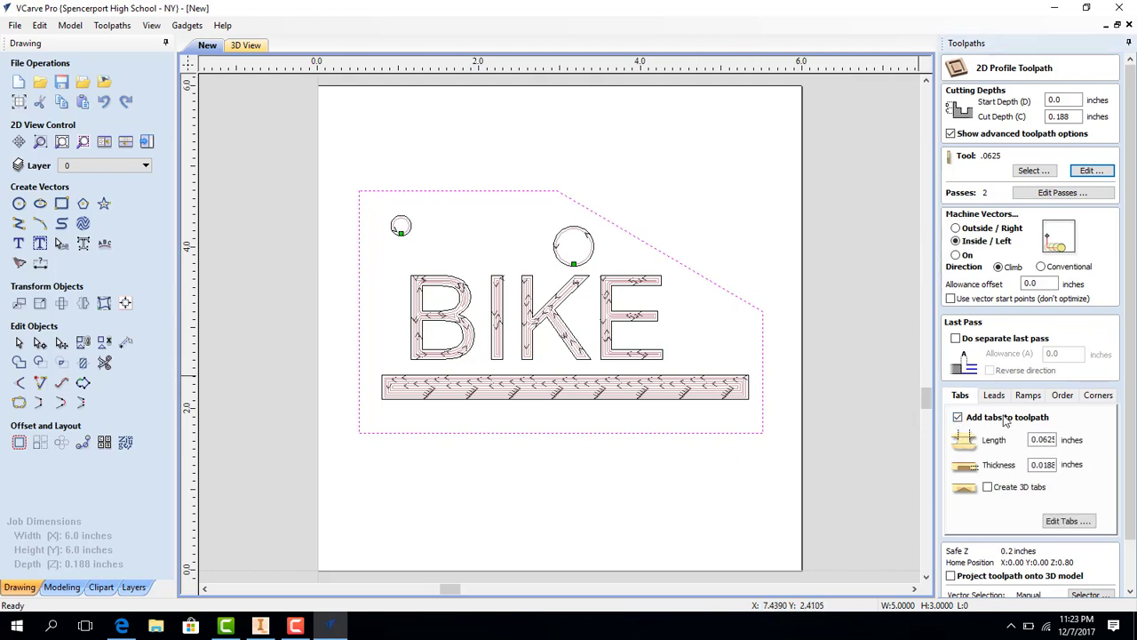
{"action": "left_click", "coordinate": [1067, 520]}
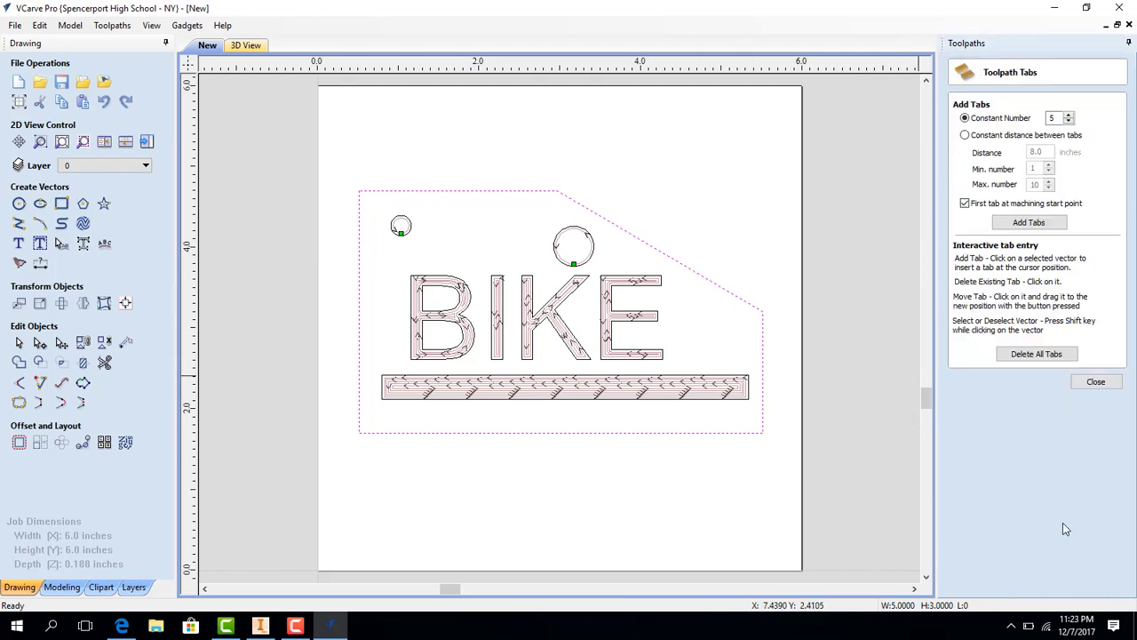
{"action": "left_click", "coordinate": [763, 358]}
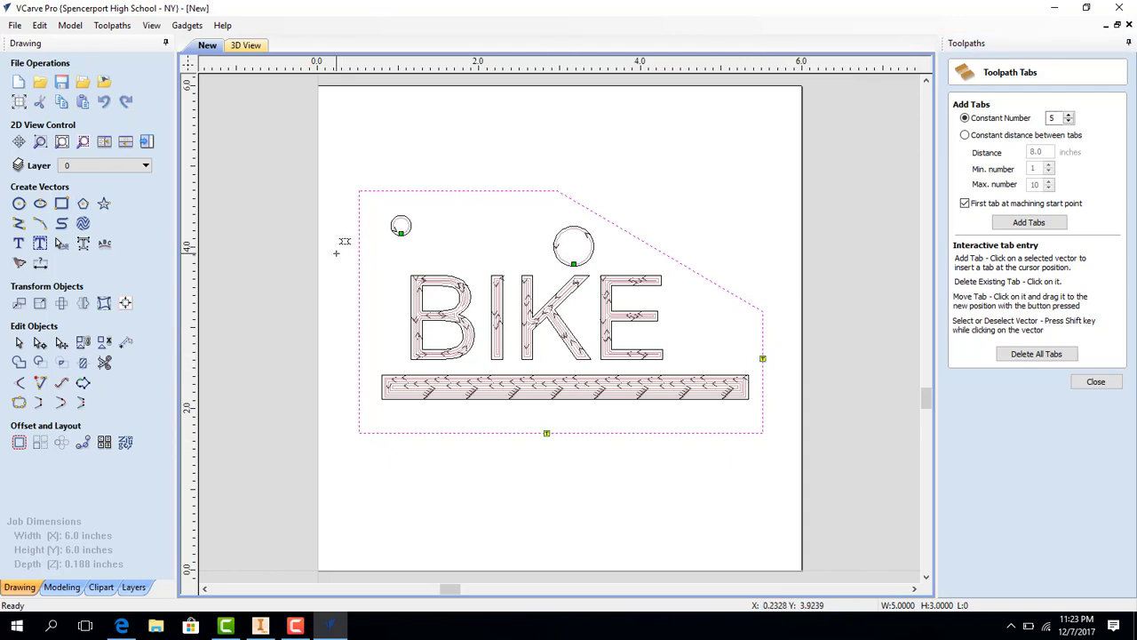
{"action": "left_click", "coordinate": [360, 296]}
{"action": "left_click", "coordinate": [1095, 381]}
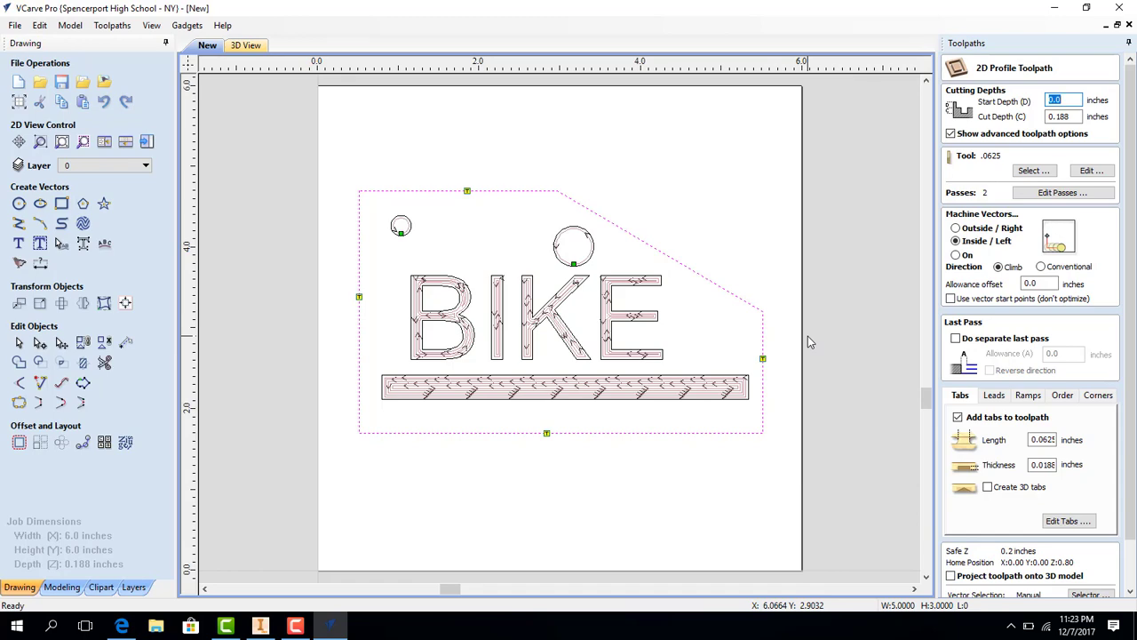
Set the outline to machine on the Outside / Right, calculate Profile 3, and leave the preview.
{"action": "scroll", "coordinate": [1012, 480], "scroll_direction": "down", "scroll_amount": 2}
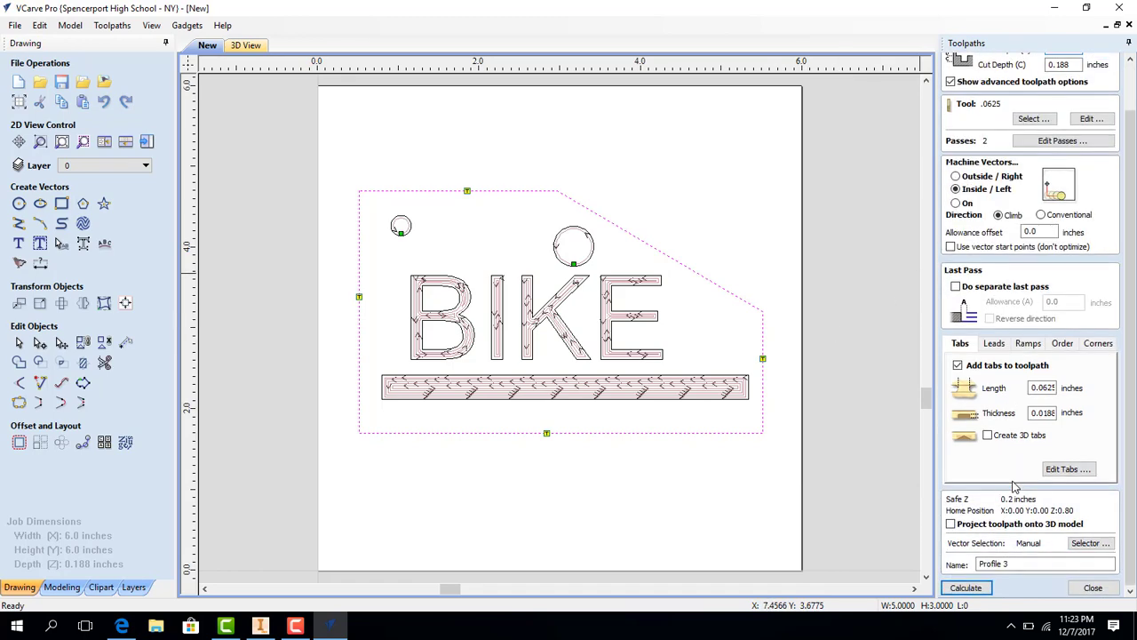
{"action": "left_click", "coordinate": [967, 587]}
{"action": "left_click", "coordinate": [956, 176]}
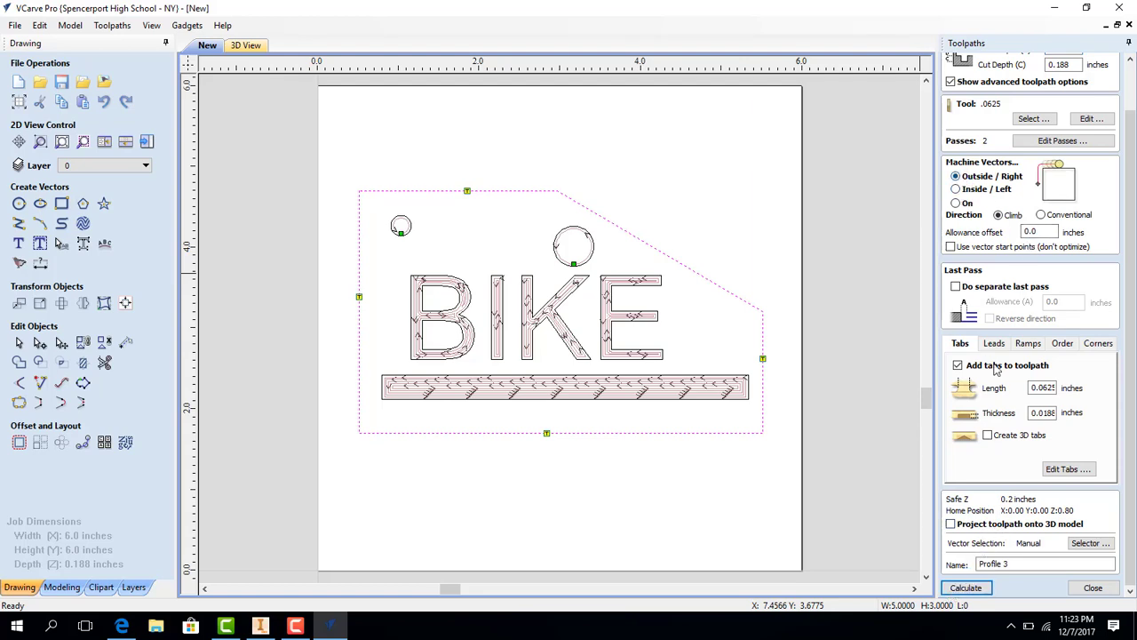
{"action": "scroll", "coordinate": [993, 475], "scroll_direction": "up", "scroll_amount": 2}
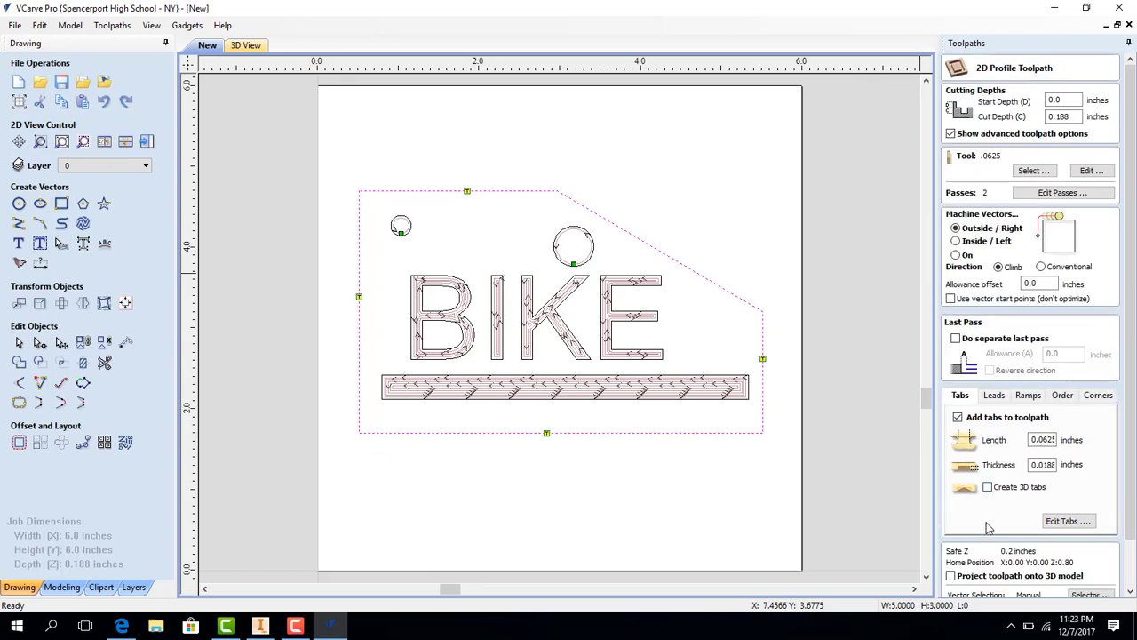
{"action": "scroll", "coordinate": [988, 528], "scroll_direction": "down", "scroll_amount": 2}
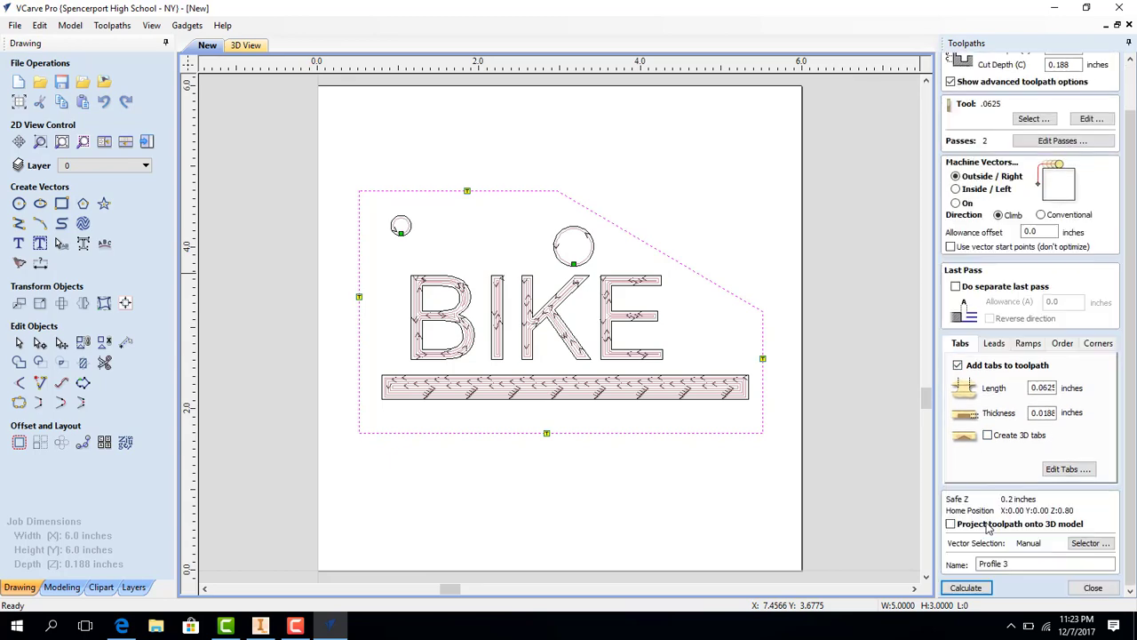
{"action": "left_click", "coordinate": [968, 588]}
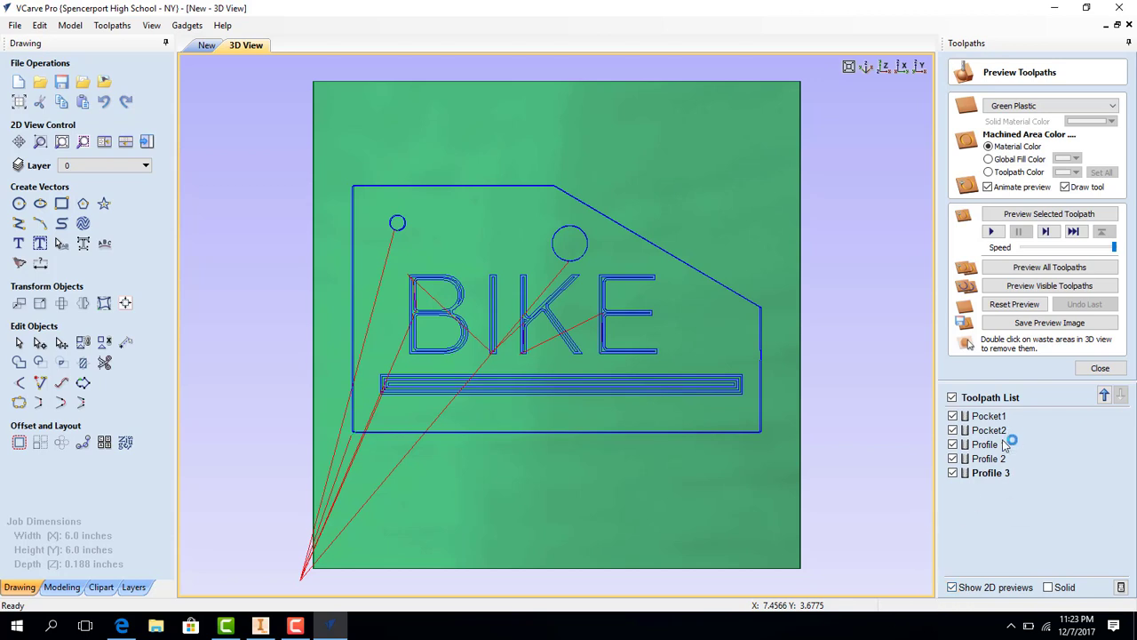
{"action": "left_click", "coordinate": [995, 473]}
{"action": "mouse_move", "coordinate": [998, 479]}
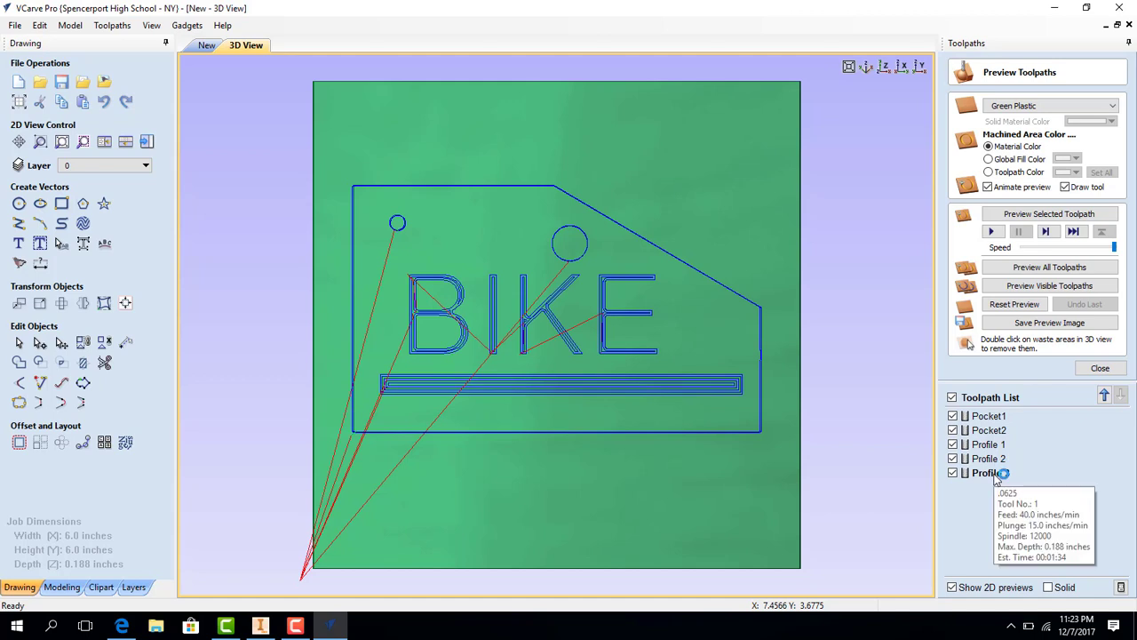
{"action": "left_click", "coordinate": [1098, 368]}
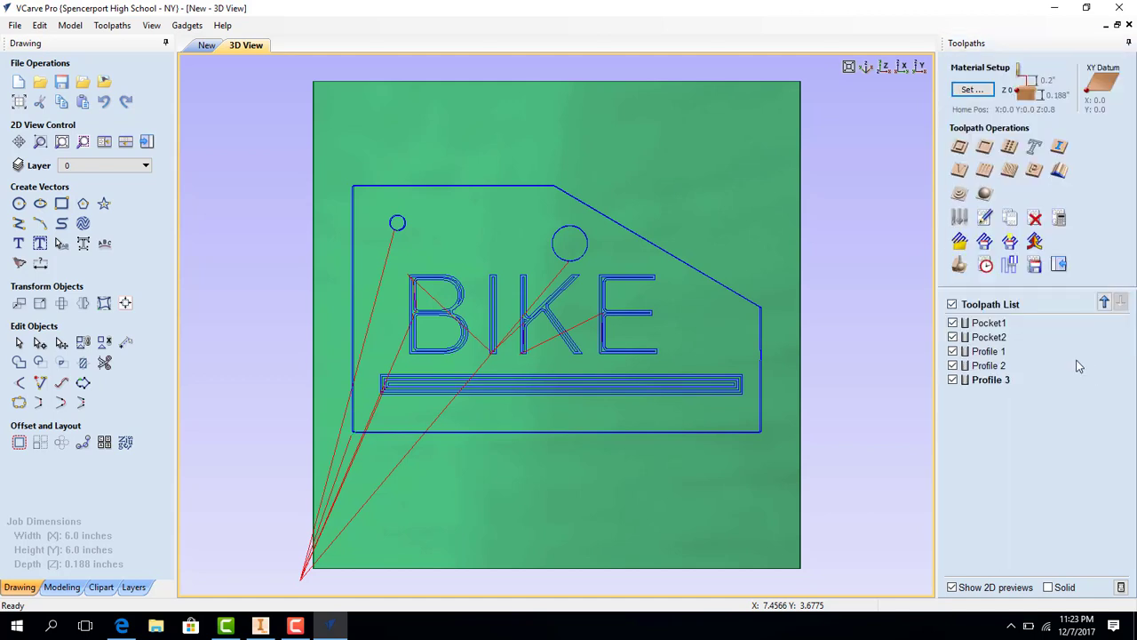
Set up the toolpath export to output all visible toolpaths to one file with the X-Carve (inch) (*.gcode) post processor.
{"action": "left_click", "coordinate": [1031, 265]}
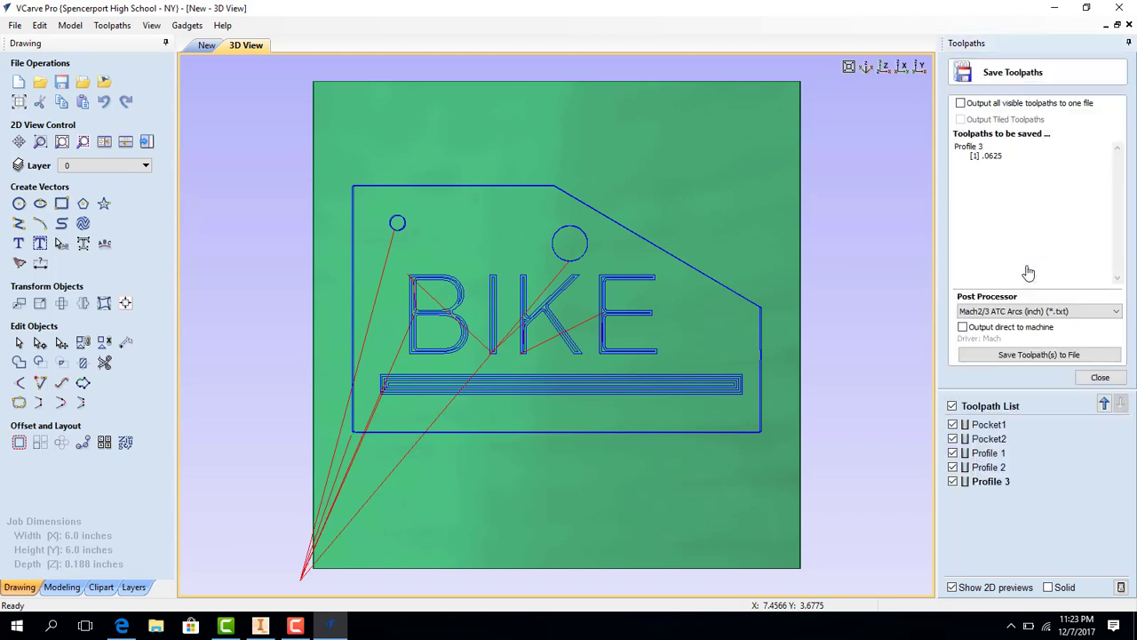
{"action": "left_click", "coordinate": [963, 104]}
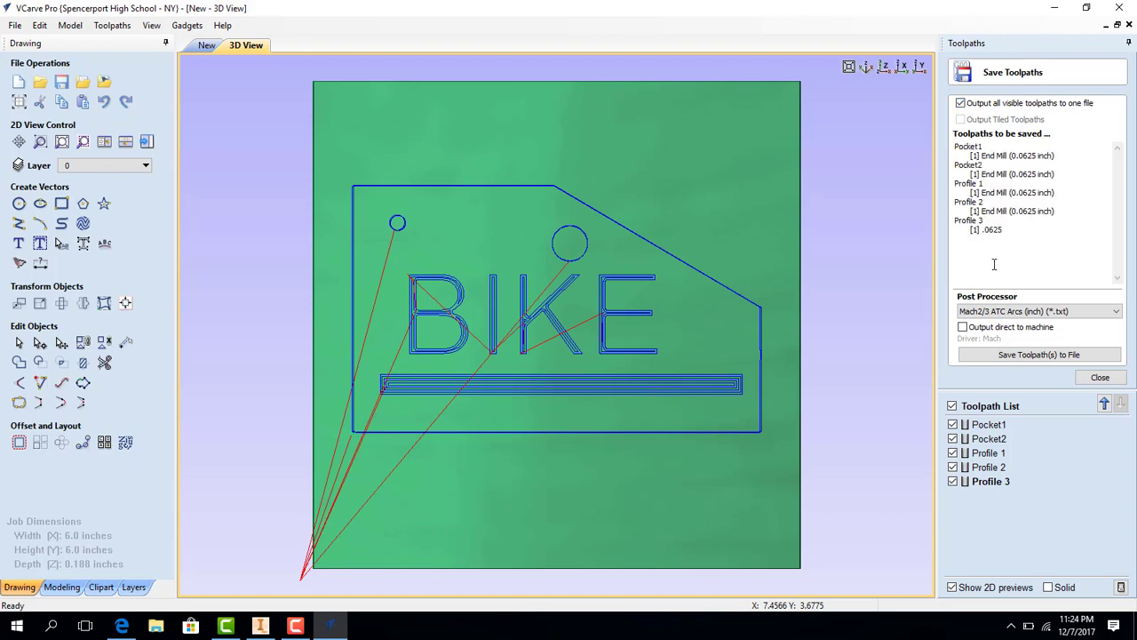
{"action": "left_click", "coordinate": [1015, 311]}
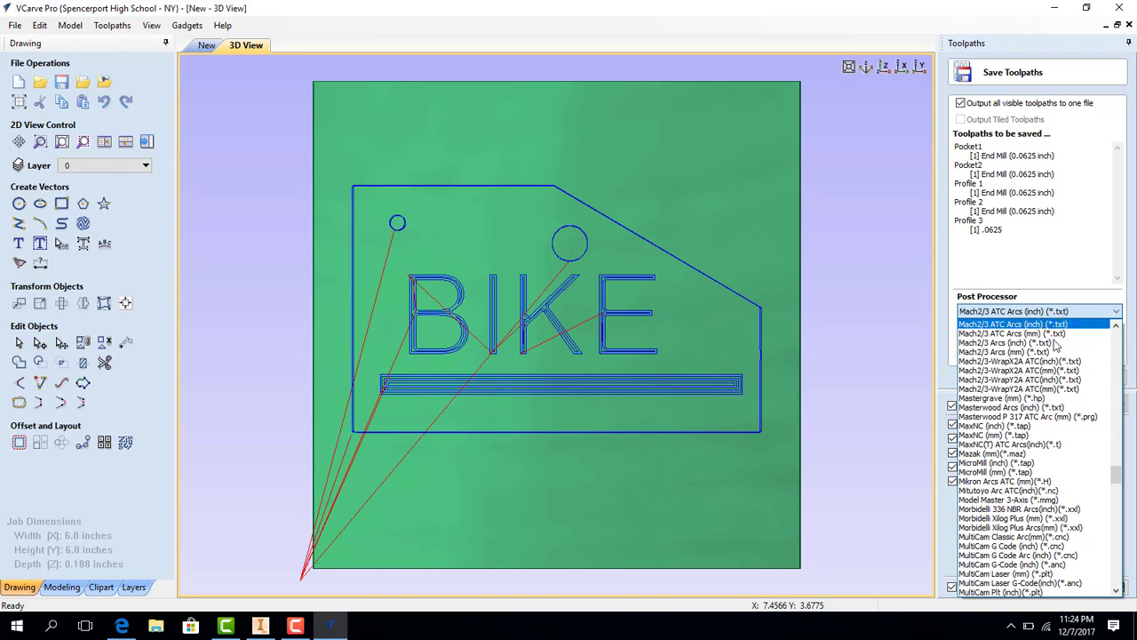
{"action": "scroll", "coordinate": [1038, 385], "scroll_direction": "down", "scroll_amount": 5}
{"action": "scroll", "coordinate": [1037, 384], "scroll_direction": "down", "scroll_amount": 20}
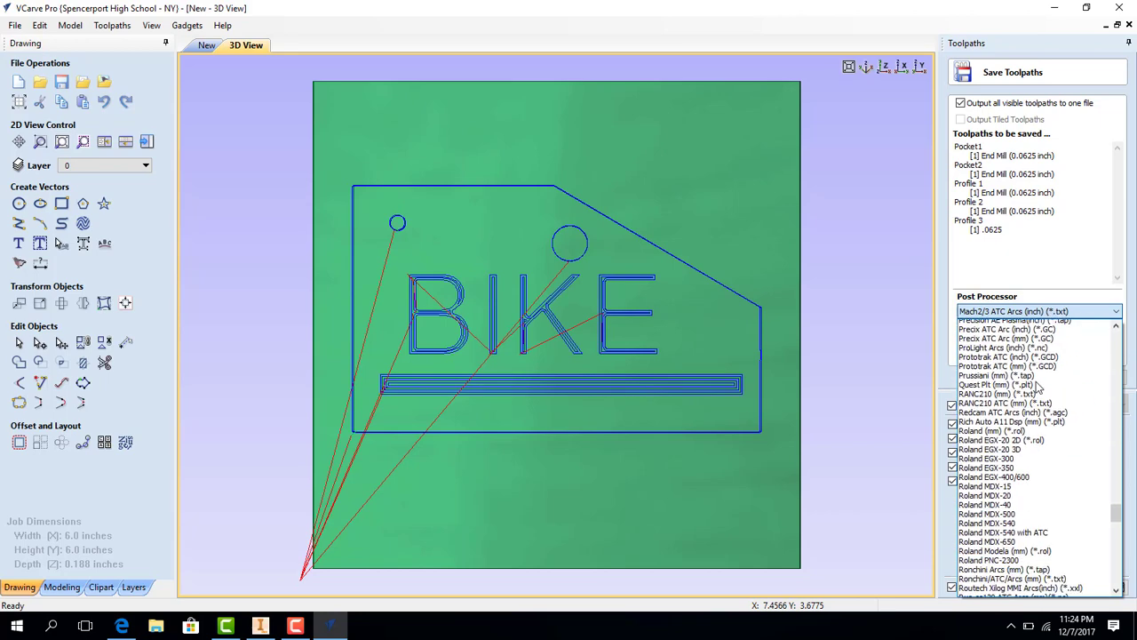
{"action": "scroll", "coordinate": [1120, 558], "scroll_direction": "down", "scroll_amount": 9}
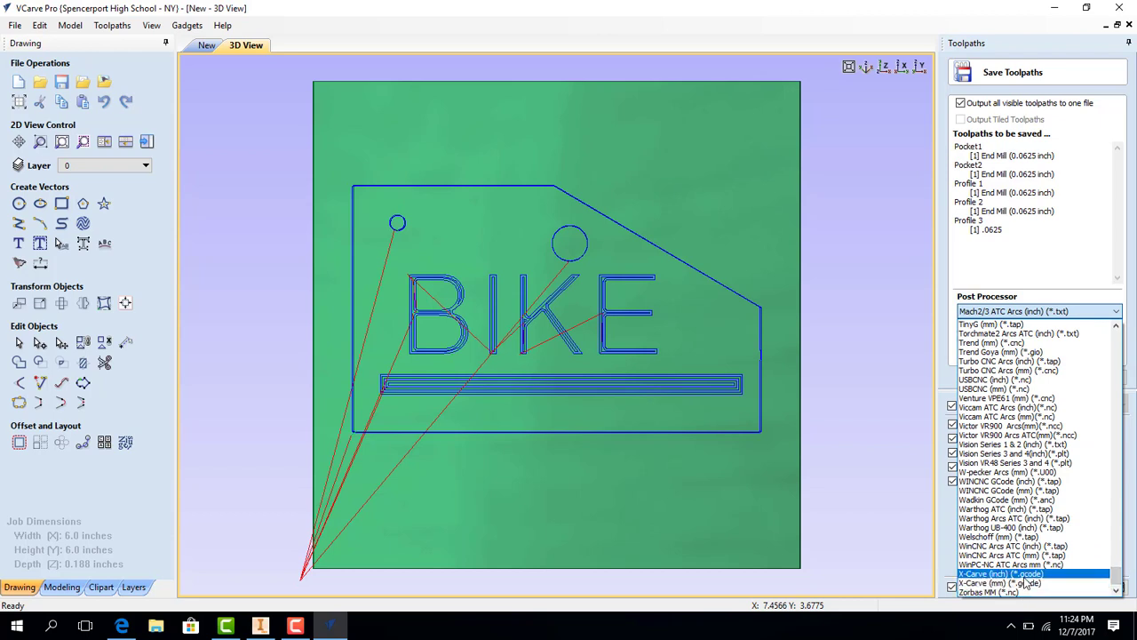
{"action": "left_click", "coordinate": [1002, 573]}
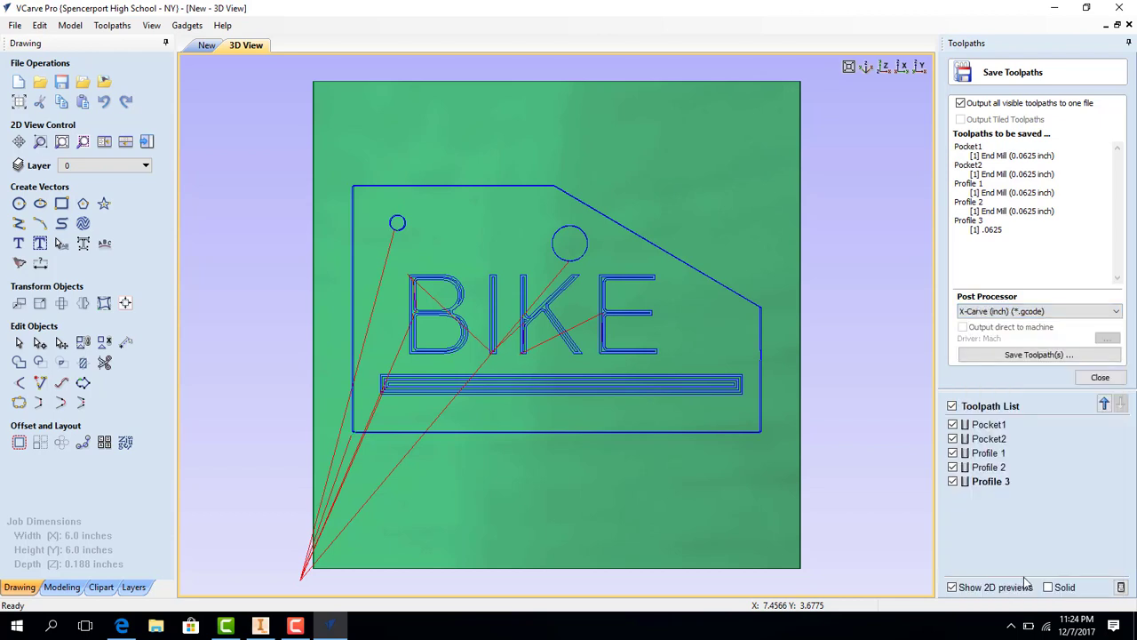
Save the combined toolpaths as a G-code file named BoThingyToolPath in the current folder.
{"action": "left_click", "coordinate": [1033, 355]}
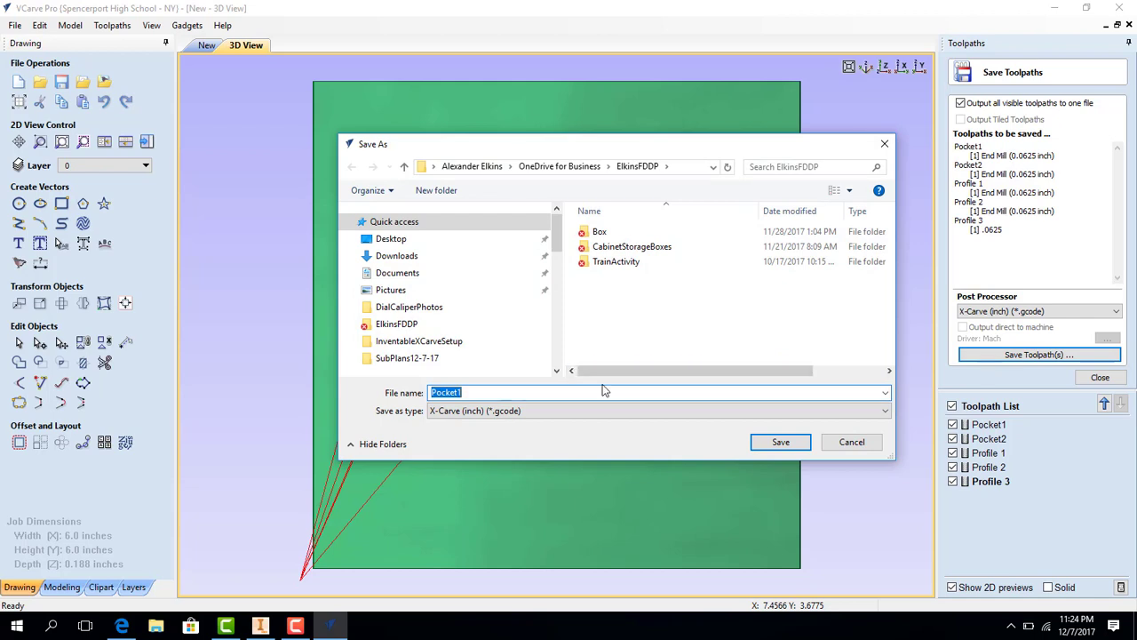
{"action": "key", "text": "BackSpace"}
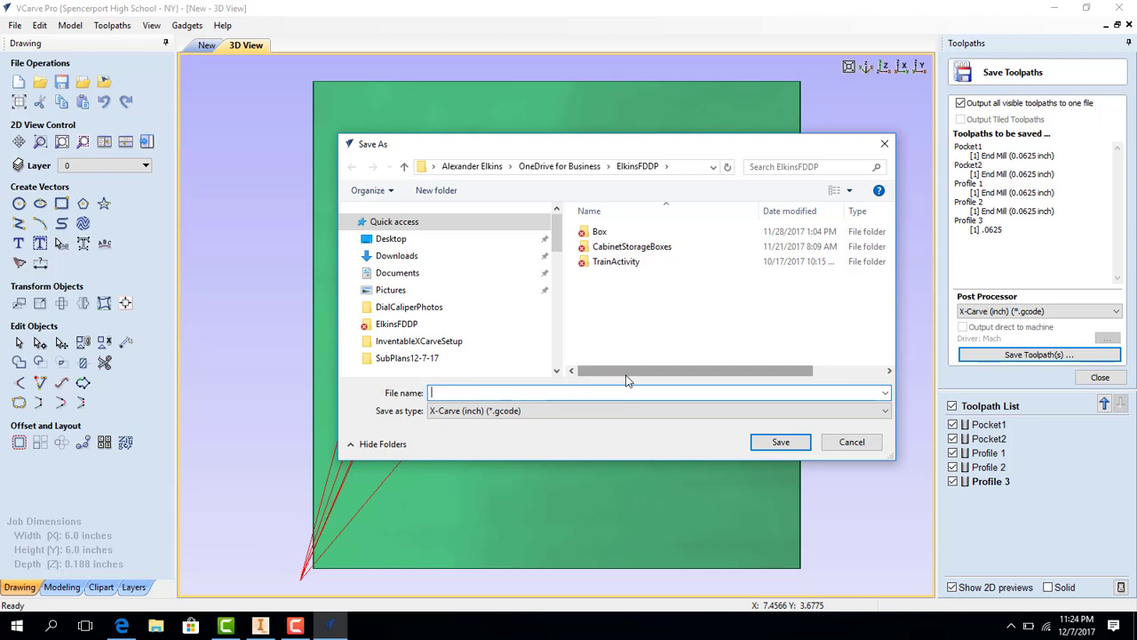
{"action": "type", "text": "Bo"}
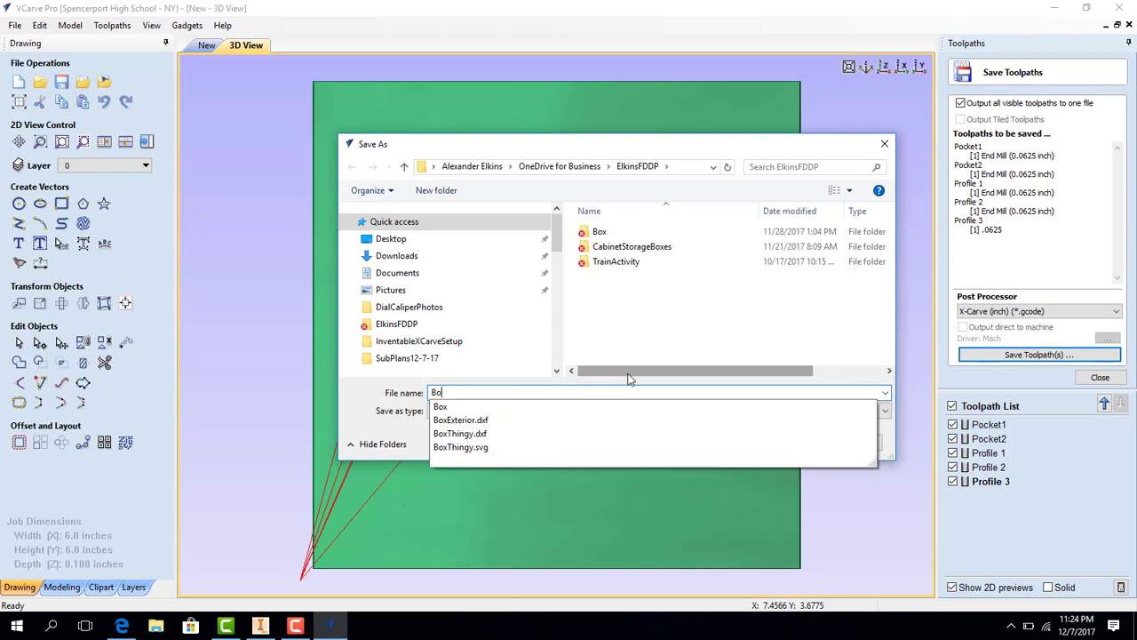
{"action": "type", "text": "ThingyTo"}
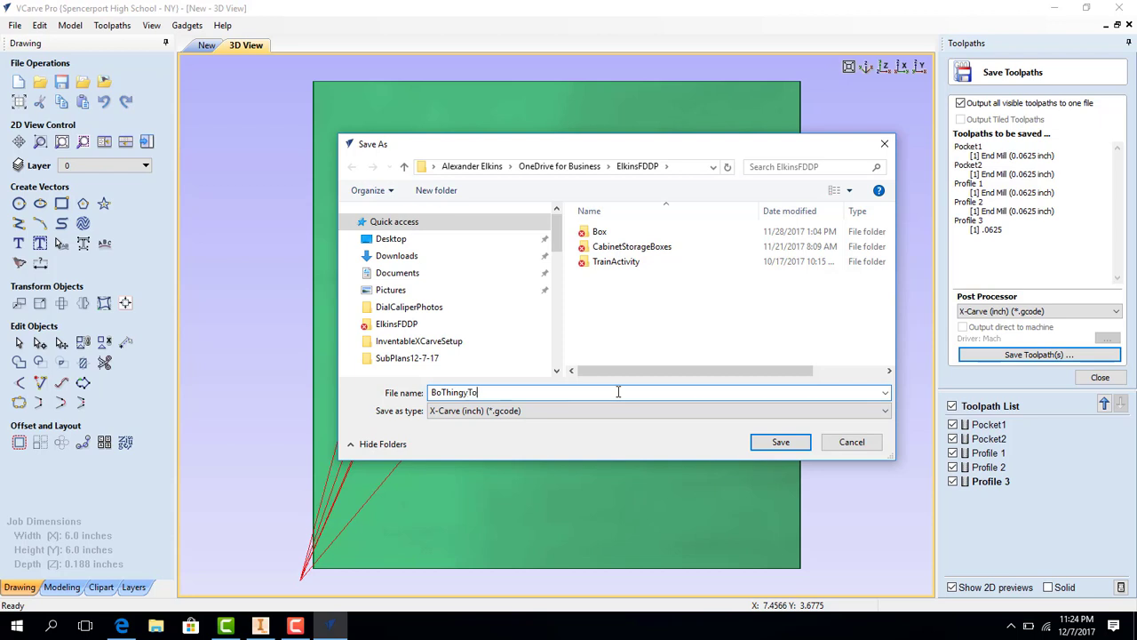
{"action": "type", "text": "Path"}
{"action": "left_click", "coordinate": [782, 448]}
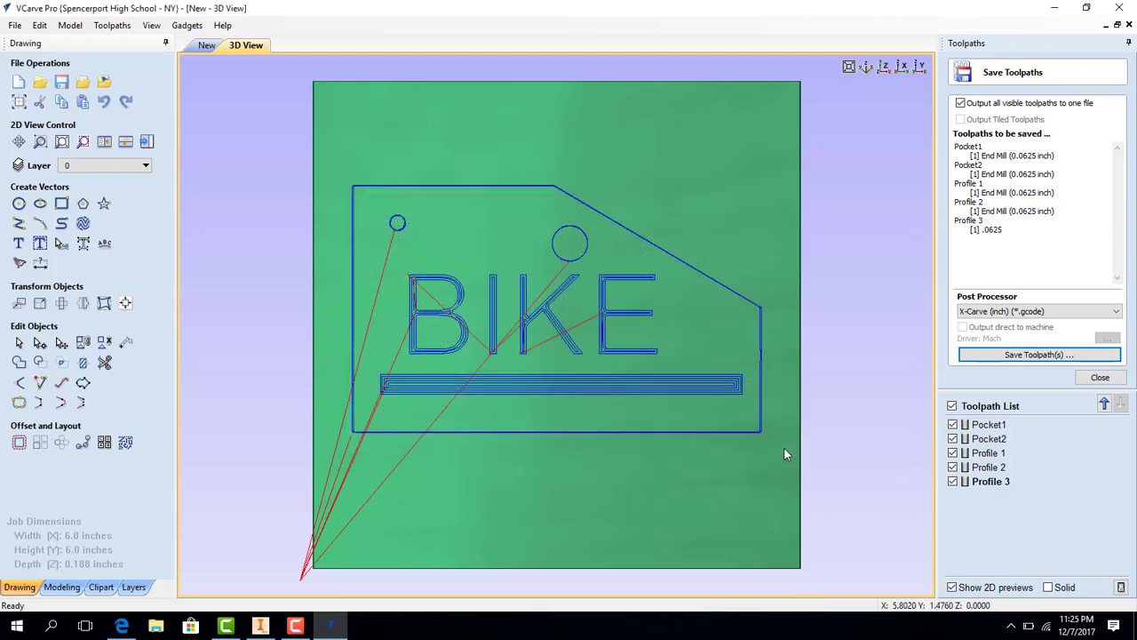
Switch to File Explorer, find the saved BoThingyToolPath file in the FDDP folder, and open it in a maximized WordPad window.
{"action": "left_click", "coordinate": [1068, 10]}
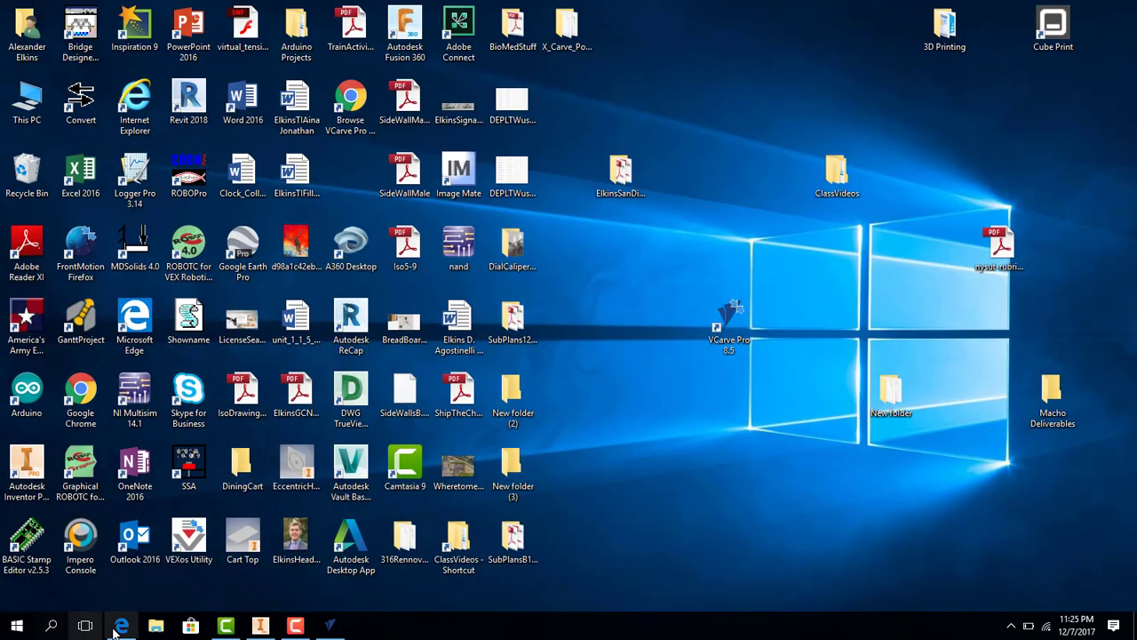
{"action": "left_click", "coordinate": [152, 627]}
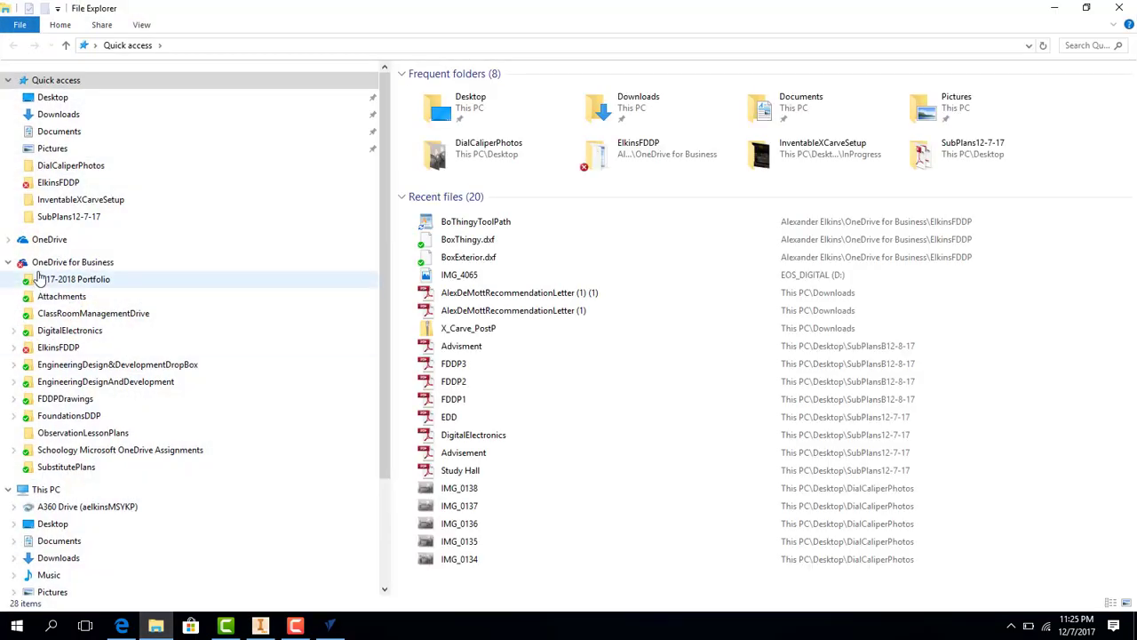
{"action": "left_click", "coordinate": [55, 183]}
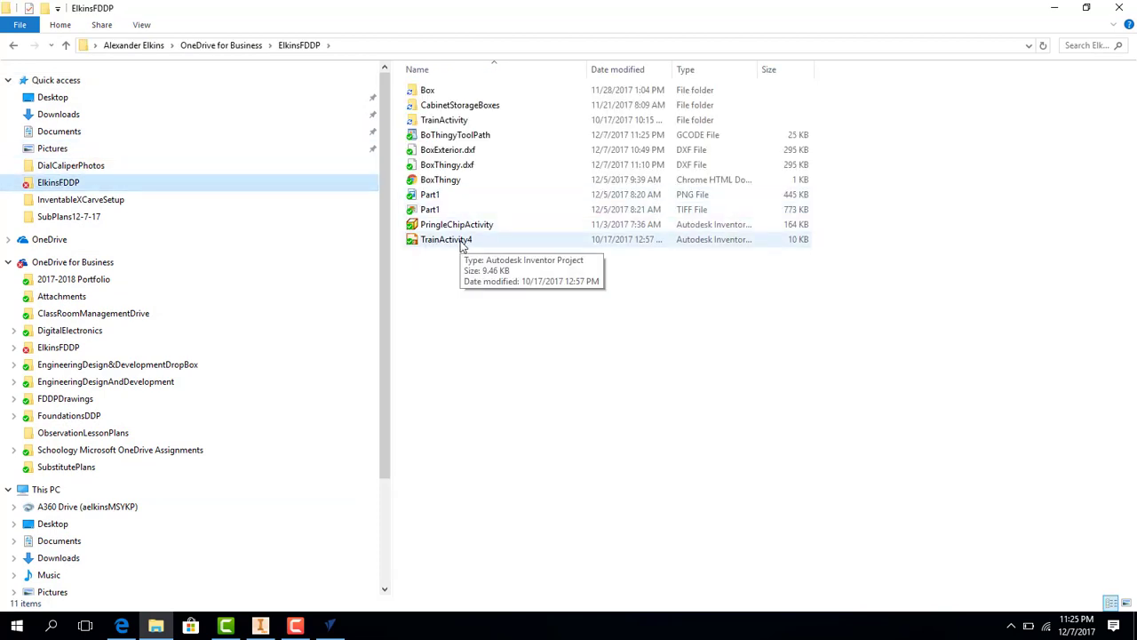
{"action": "double_click", "coordinate": [488, 140]}
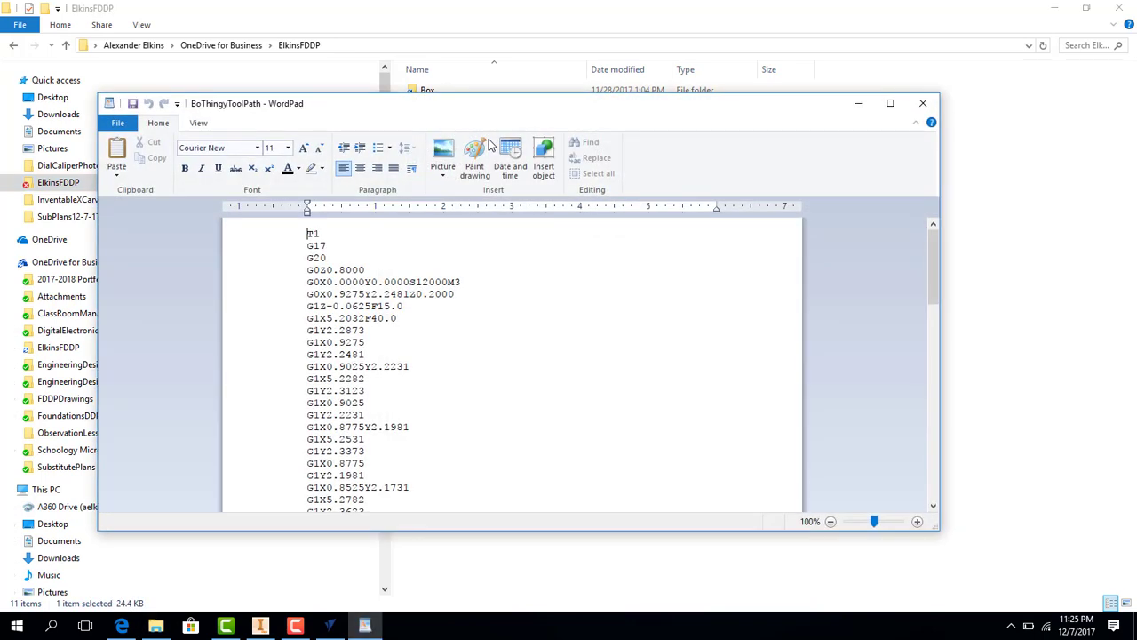
{"action": "left_click", "coordinate": [890, 104]}
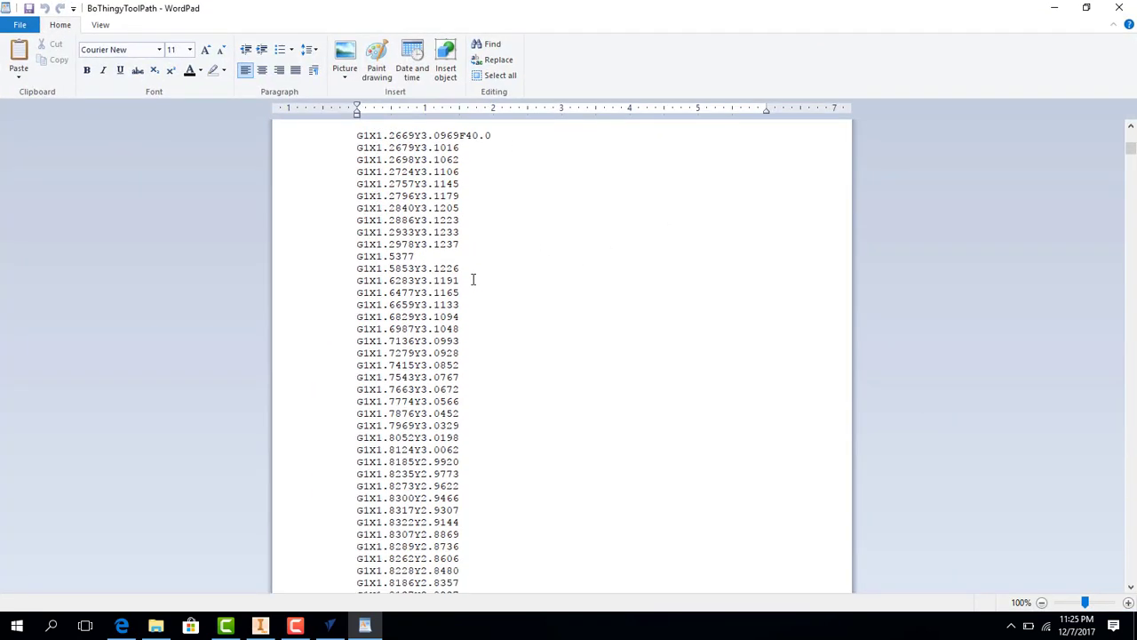
Read through the G-code lines of the BoThingyToolPath file, examining its moves and coordinates towards the end.
{"action": "scroll", "coordinate": [474, 279], "scroll_direction": "down", "scroll_amount": 20}
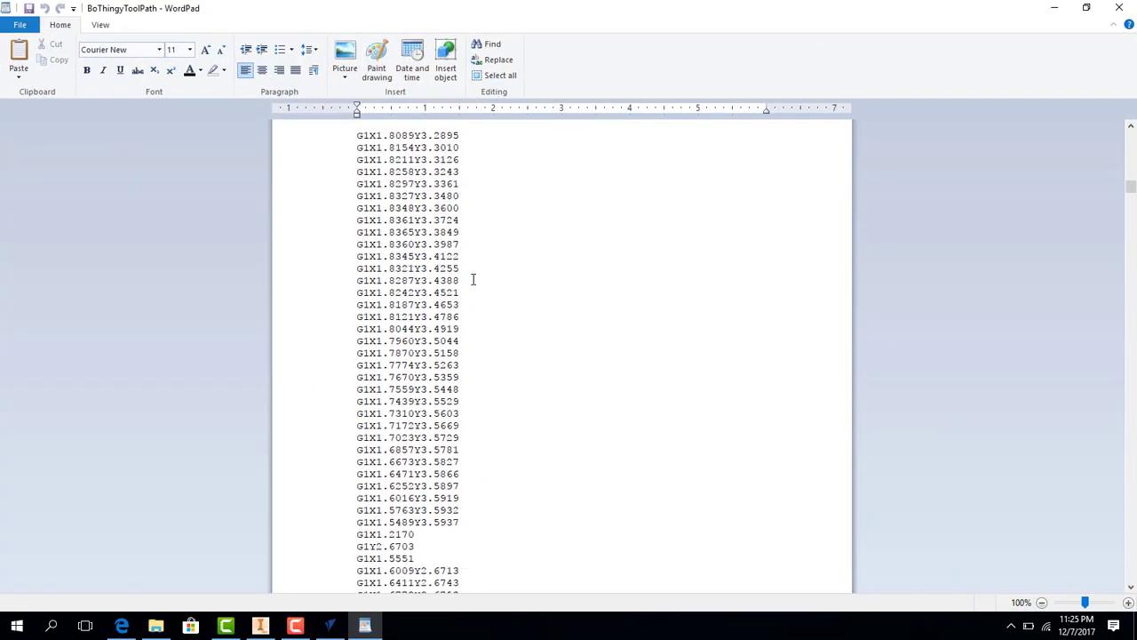
{"action": "scroll", "coordinate": [474, 279], "scroll_direction": "down", "scroll_amount": 20}
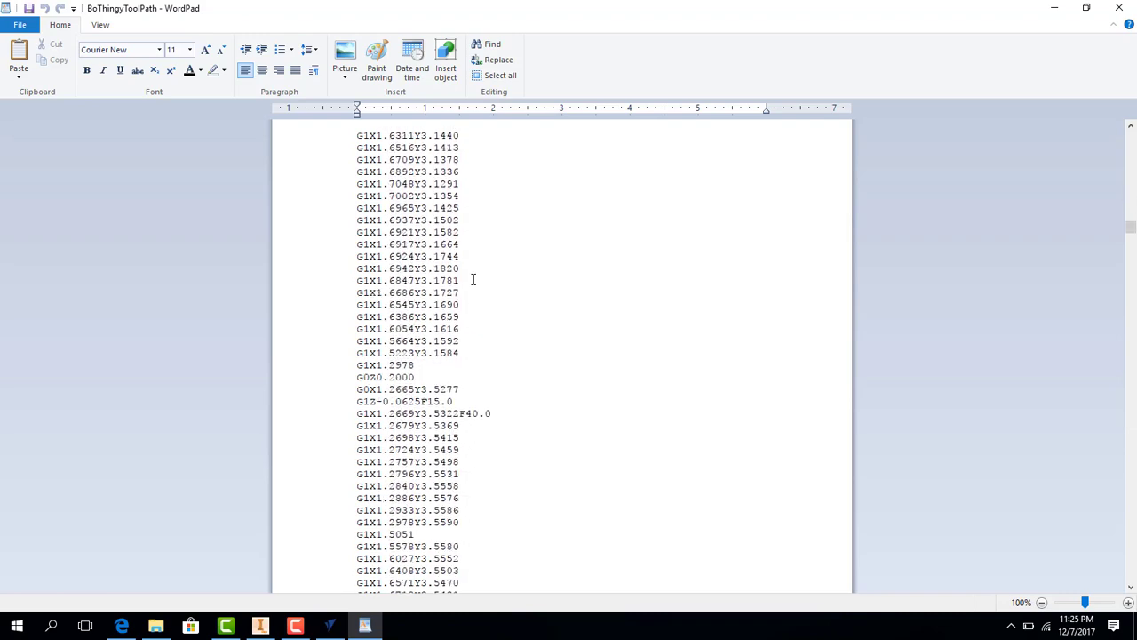
{"action": "scroll", "coordinate": [473, 279], "scroll_direction": "down", "scroll_amount": 20}
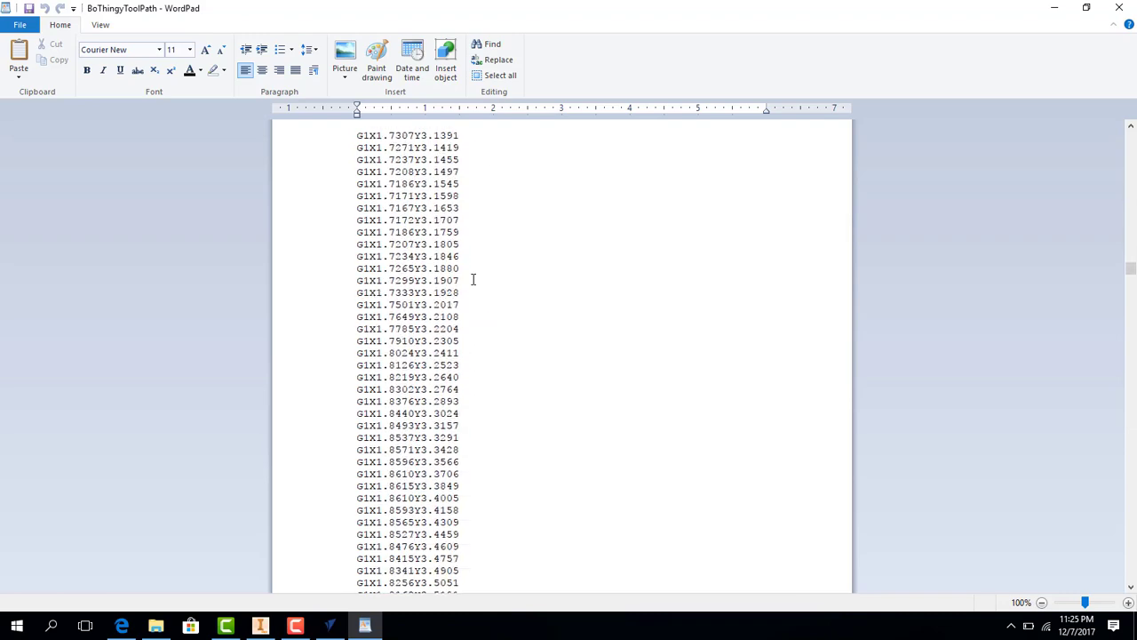
{"action": "scroll", "coordinate": [473, 279], "scroll_direction": "down", "scroll_amount": 20}
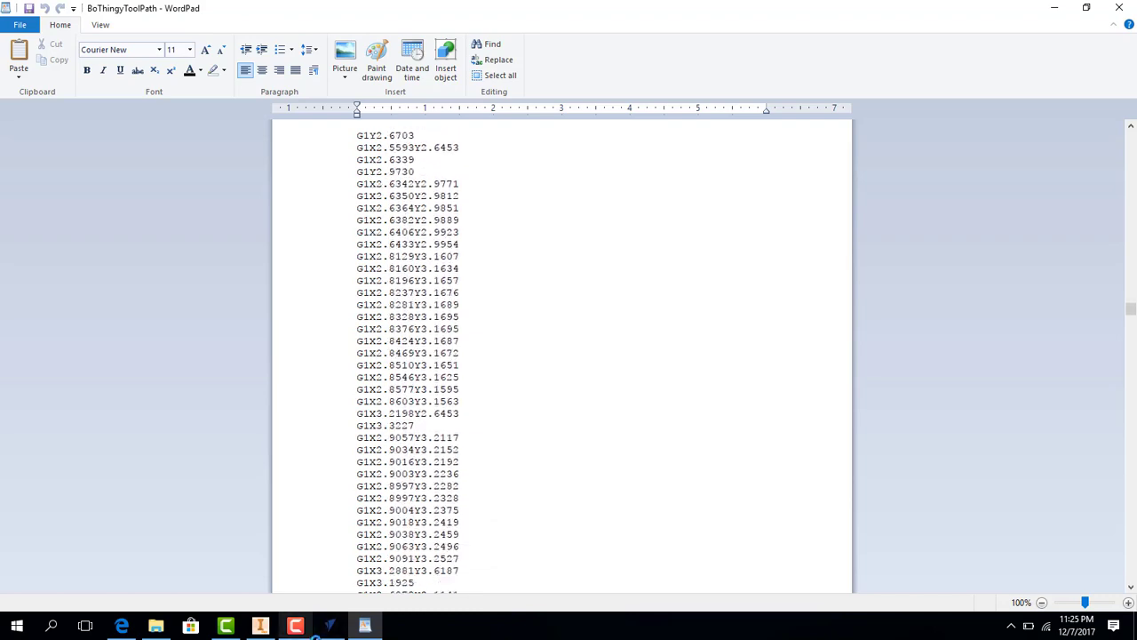
{"action": "scroll", "coordinate": [562, 355], "scroll_direction": "down", "scroll_amount": 20}
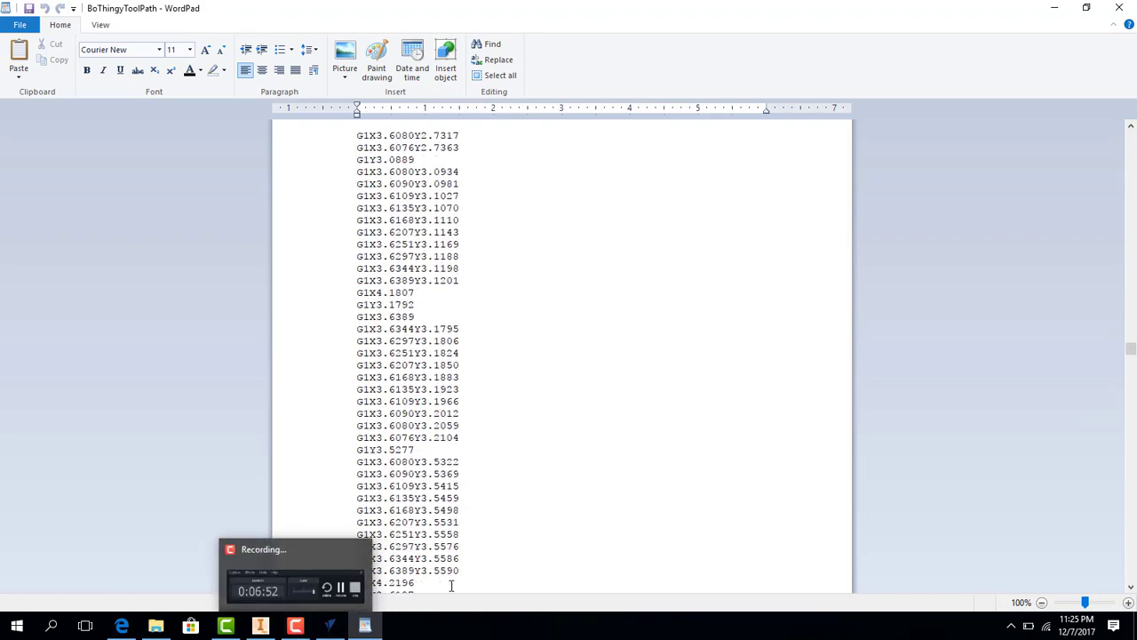
{"action": "scroll", "coordinate": [533, 571], "scroll_direction": "down", "scroll_amount": 20}
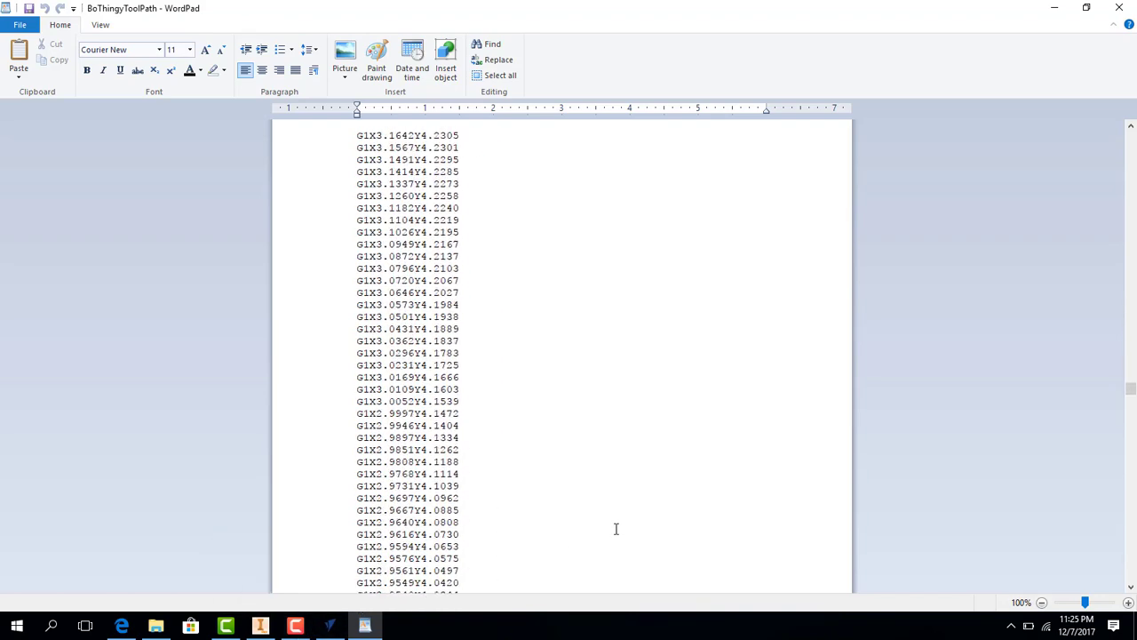
{"action": "scroll", "coordinate": [616, 529], "scroll_direction": "down", "scroll_amount": 20}
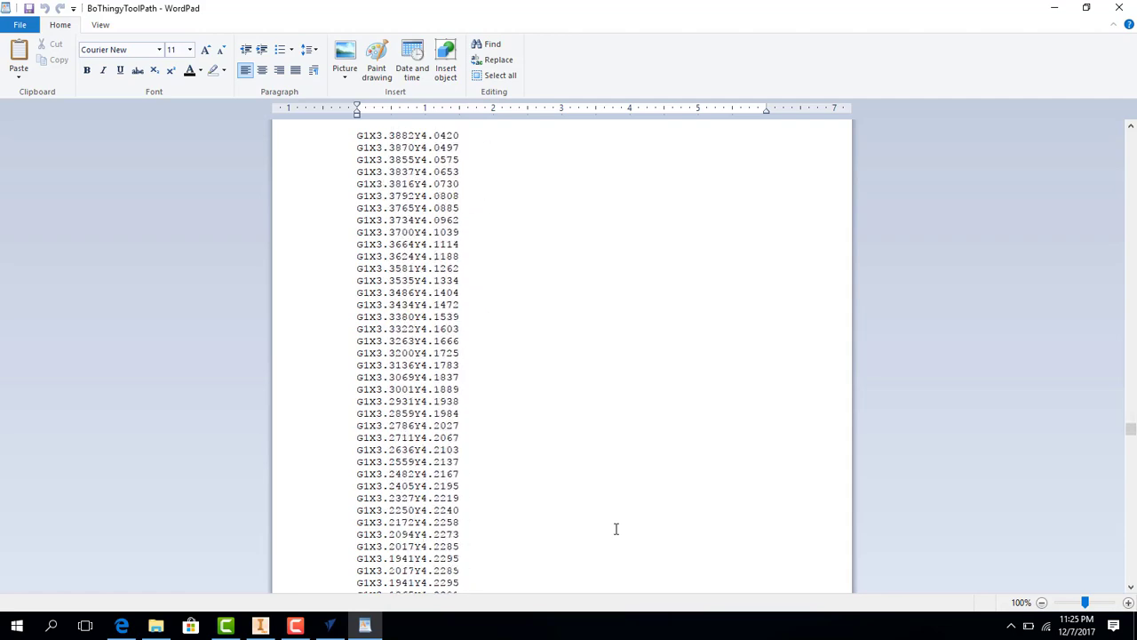
{"action": "scroll", "coordinate": [616, 529], "scroll_direction": "down", "scroll_amount": 20}
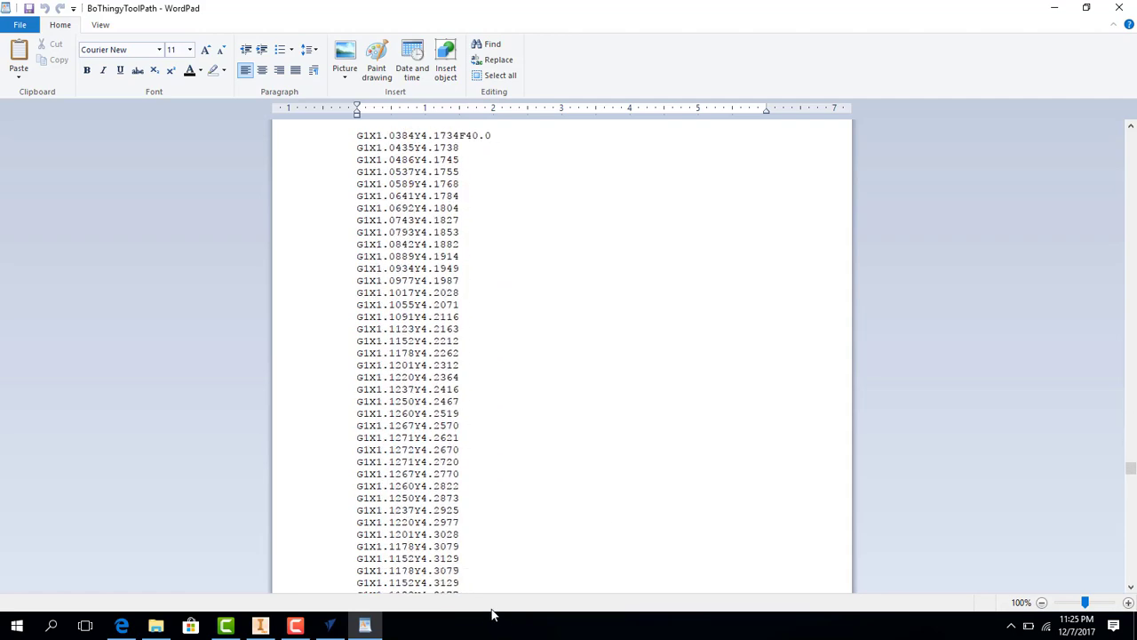
{"action": "scroll", "coordinate": [493, 612], "scroll_direction": "down", "scroll_amount": 20}
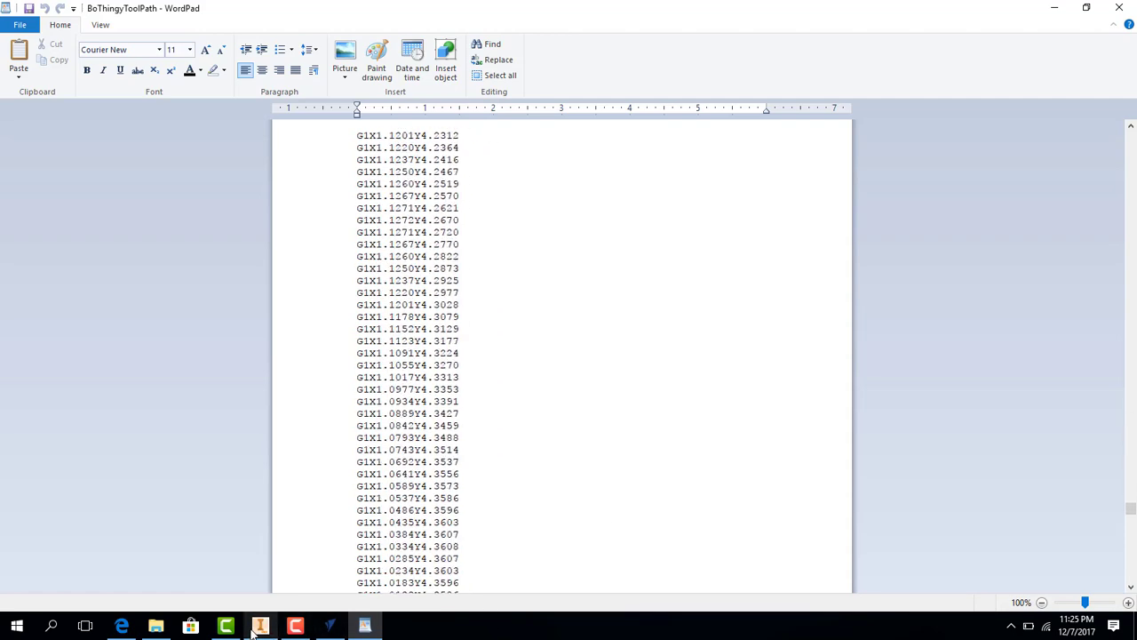
{"action": "scroll", "coordinate": [255, 627], "scroll_direction": "down", "scroll_amount": 20}
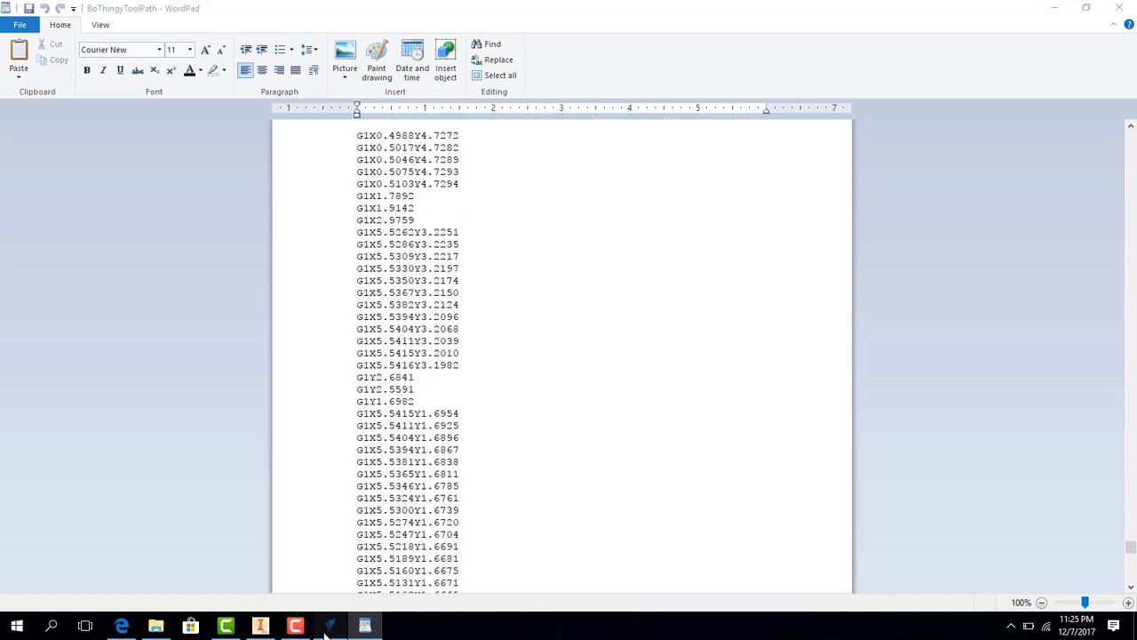
Return to VCarve Pro and look through the available post processors, keeping X-Carve (inch) (*.gcode).
{"action": "left_click", "coordinate": [330, 626]}
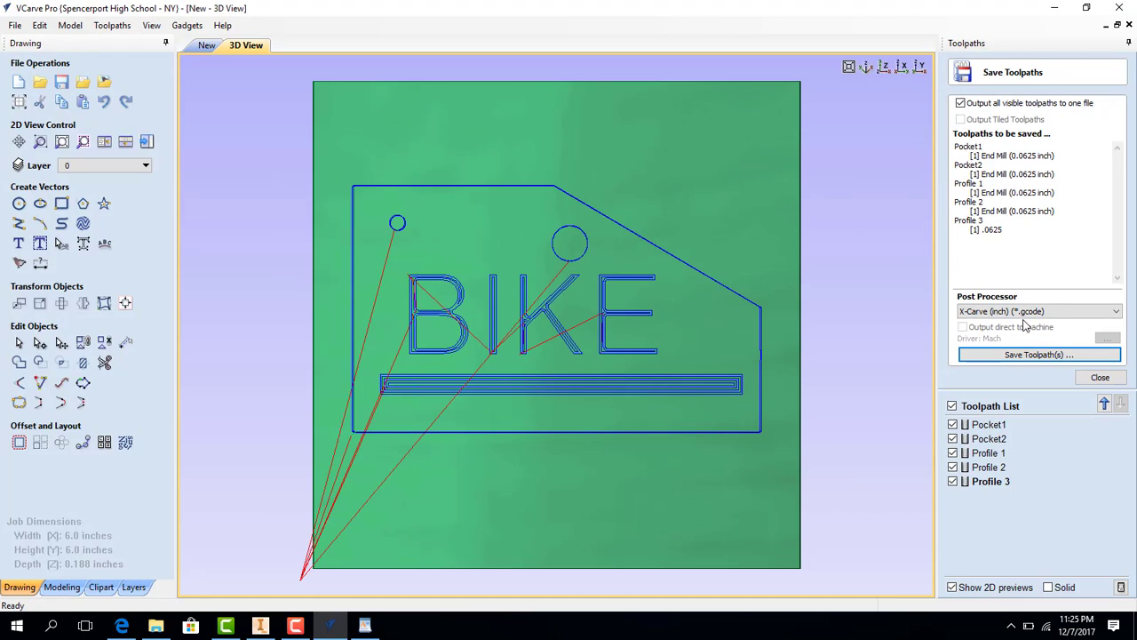
{"action": "left_click", "coordinate": [1082, 313]}
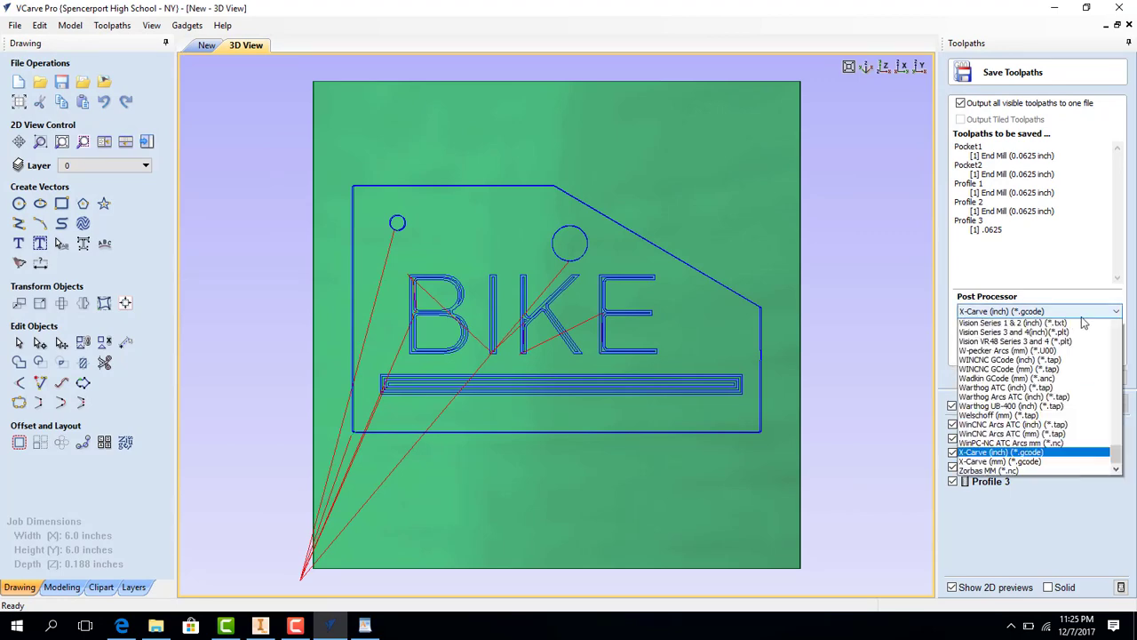
{"action": "key", "text": "w"}
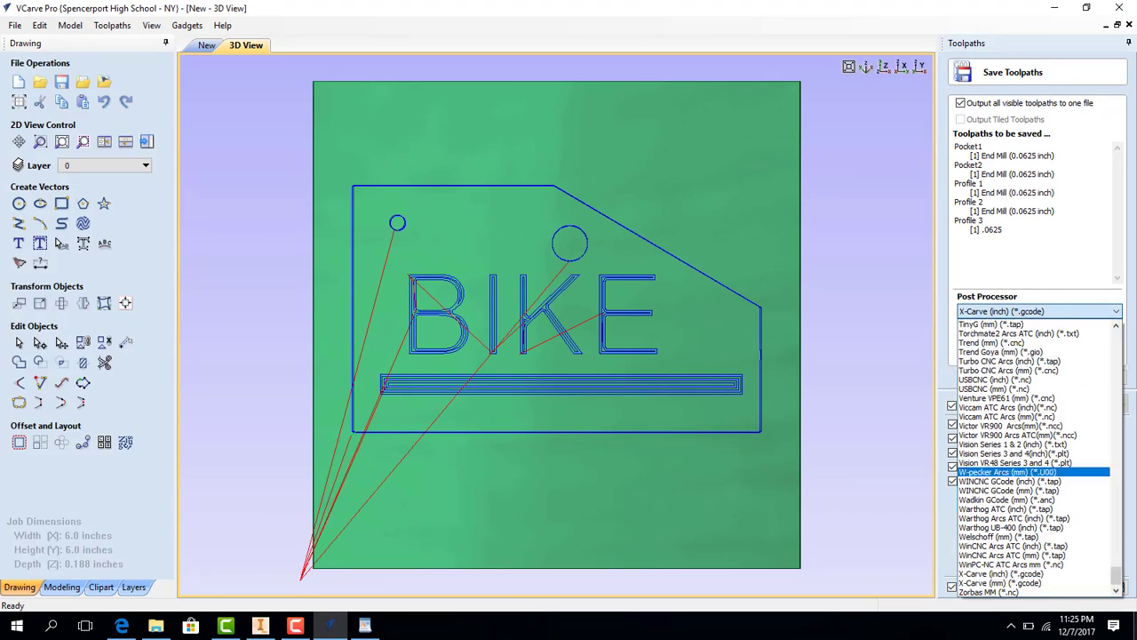
{"action": "key", "text": "x"}
{"action": "scroll", "coordinate": [1108, 398], "scroll_direction": "up", "scroll_amount": 7}
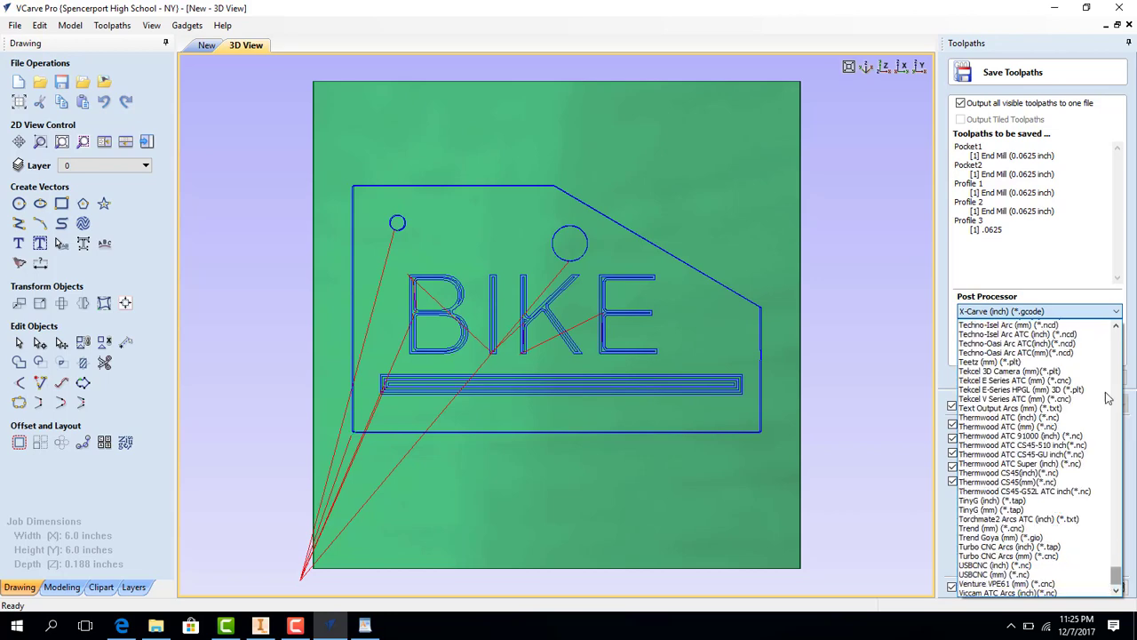
{"action": "scroll", "coordinate": [1109, 398], "scroll_direction": "up", "scroll_amount": 20}
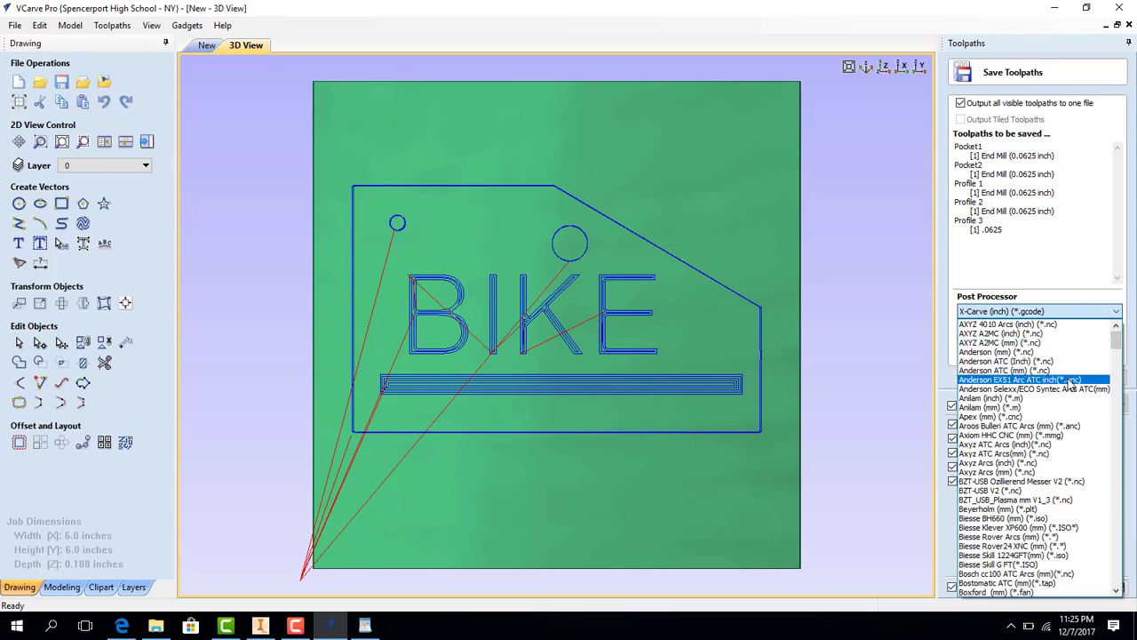
{"action": "scroll", "coordinate": [1072, 383], "scroll_direction": "down", "scroll_amount": 15}
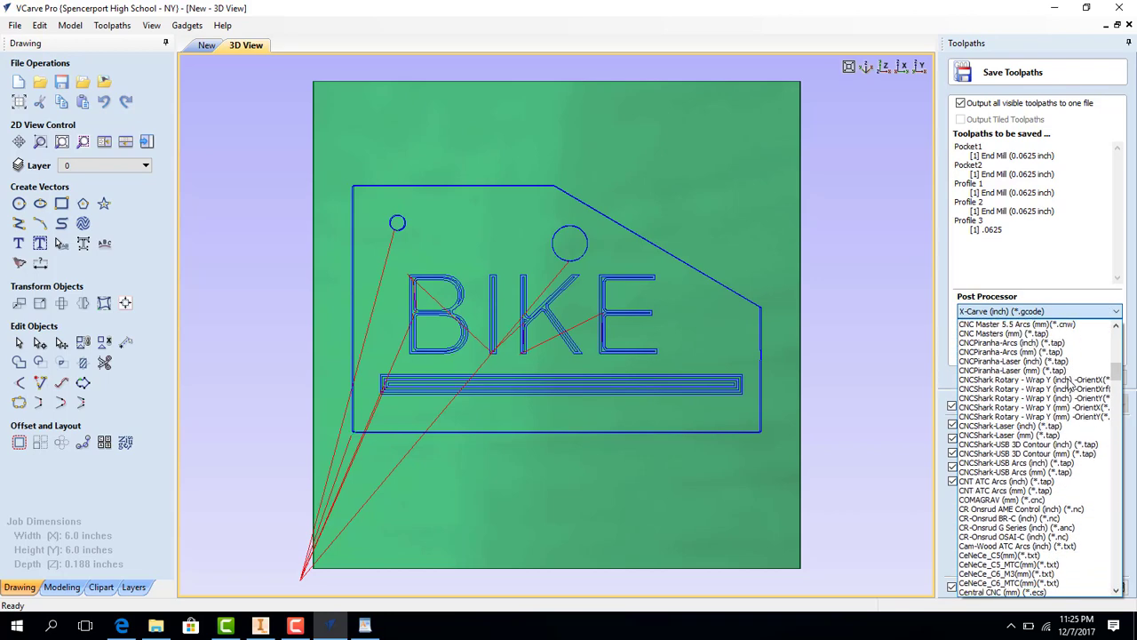
{"action": "scroll", "coordinate": [1070, 387], "scroll_direction": "down", "scroll_amount": 3}
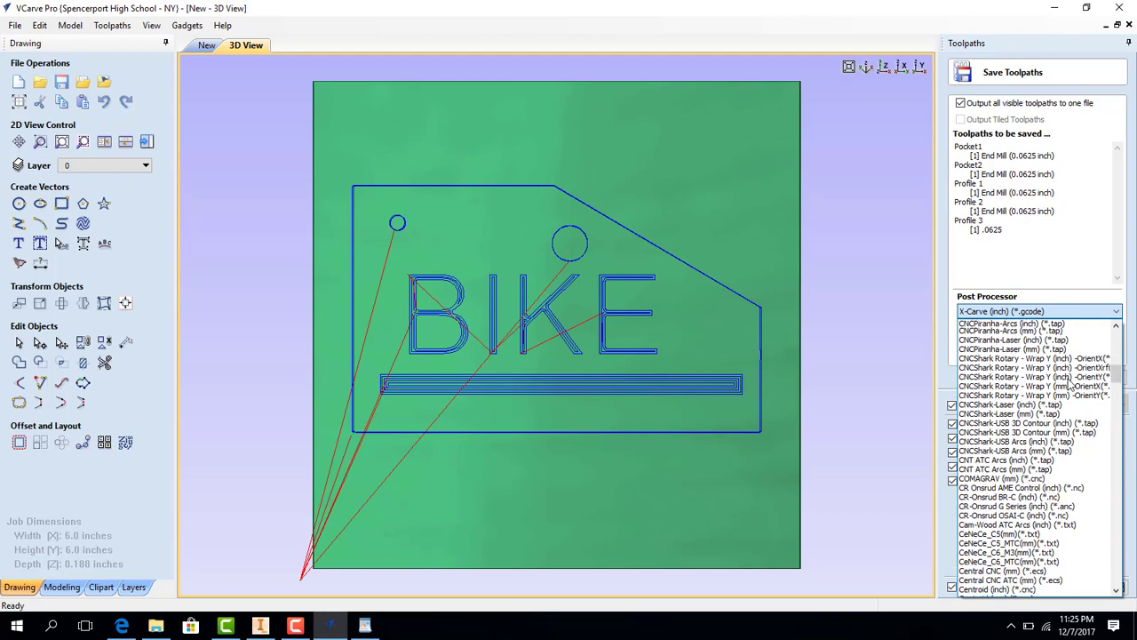
{"action": "left_click", "coordinate": [896, 346]}
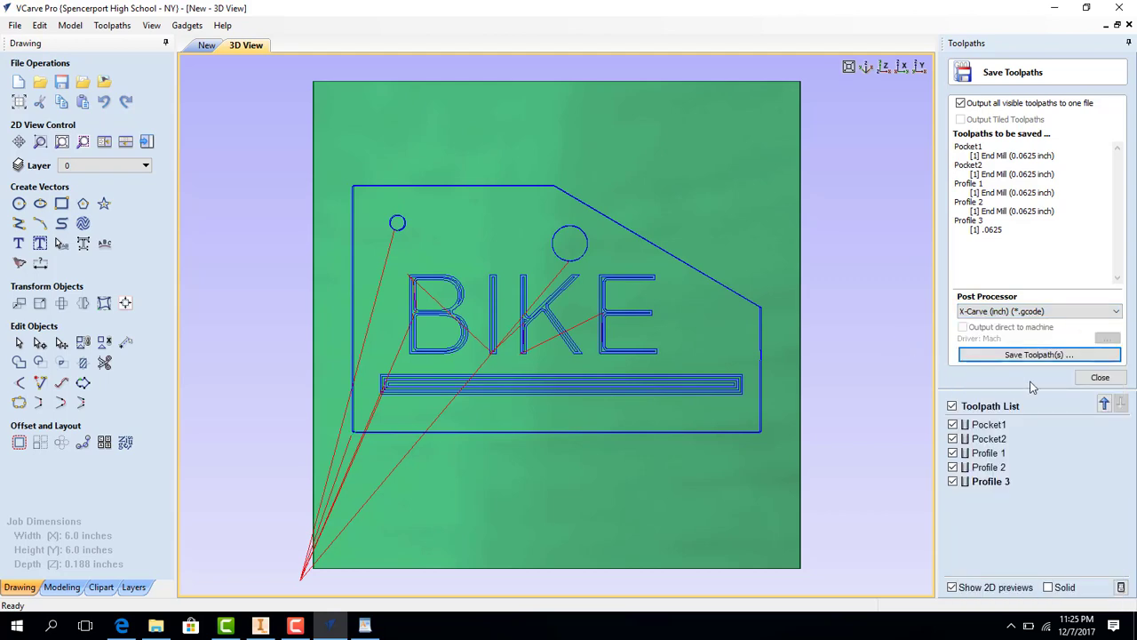